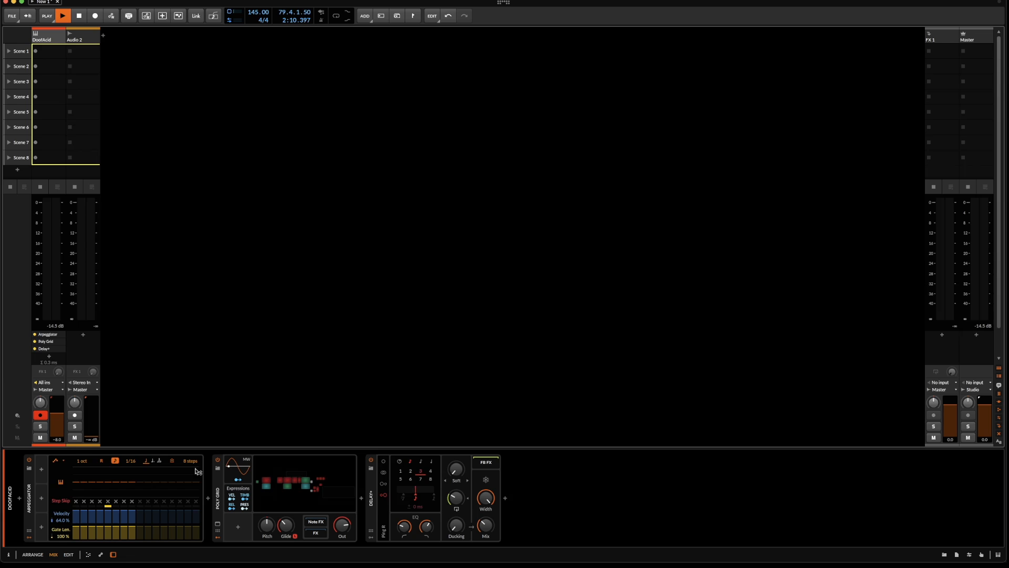
click(208, 497)
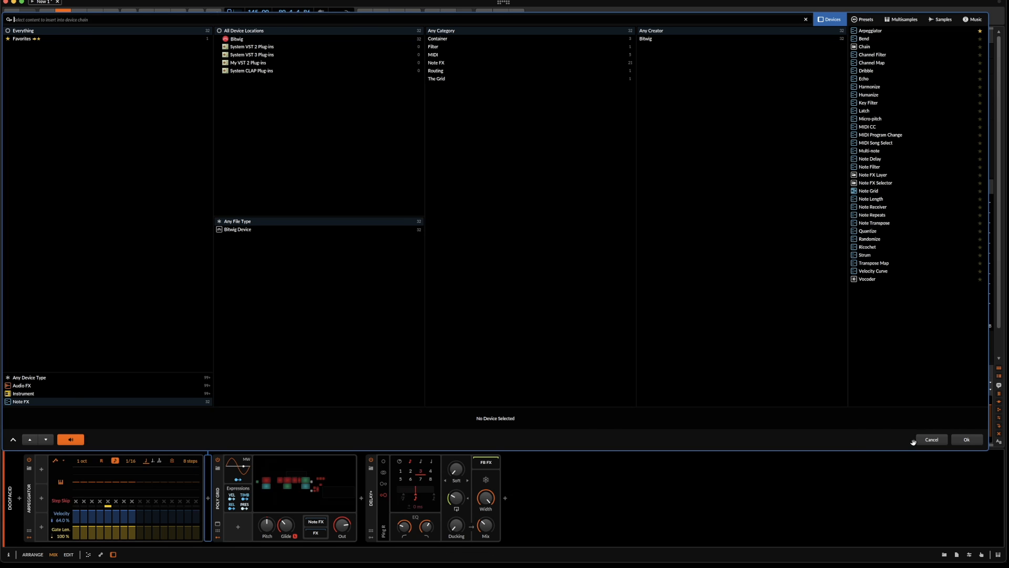
click(929, 441)
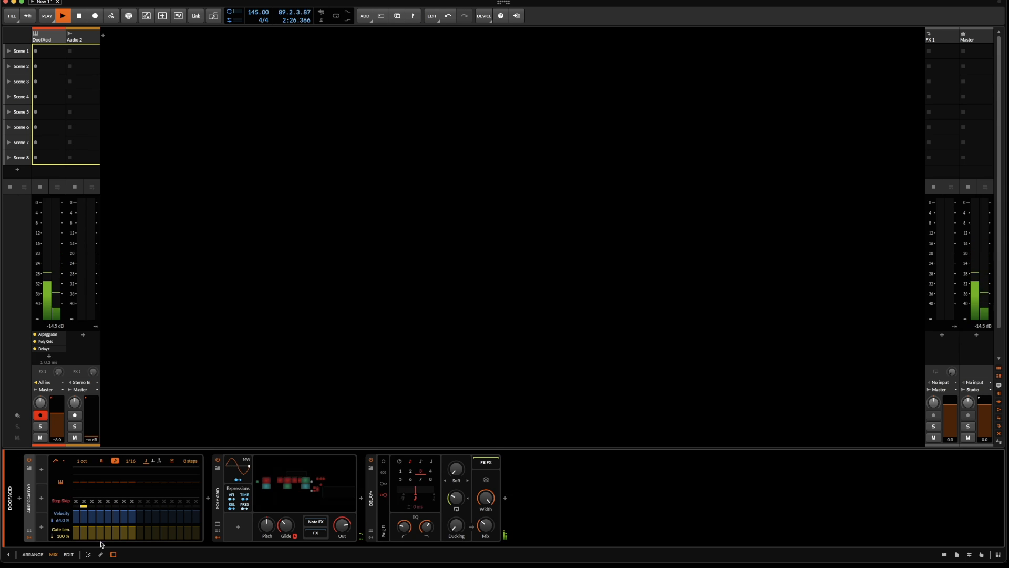
Set the arpeggiator's global gate length to 99 %
triple_click(63, 536)
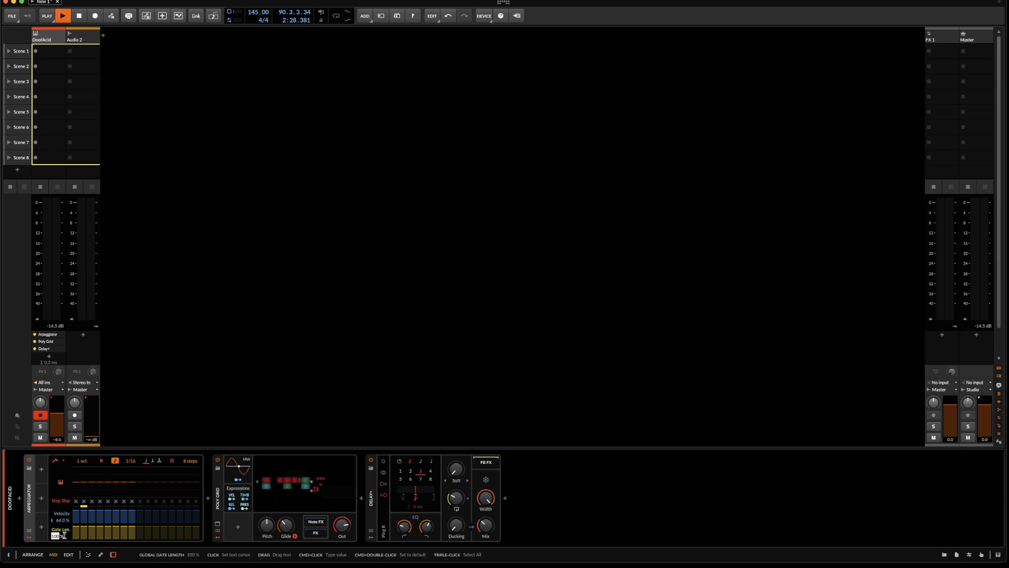
text(99)
key(Return)
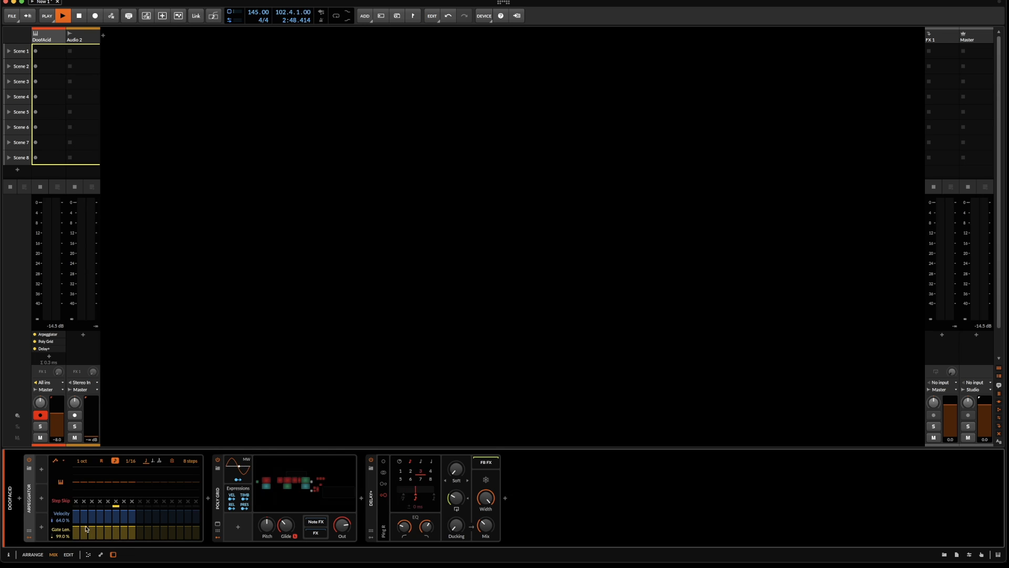
Set the arpeggiator's global gate length to 199 % and shorten its pattern to 3 steps
triple_click(62, 537)
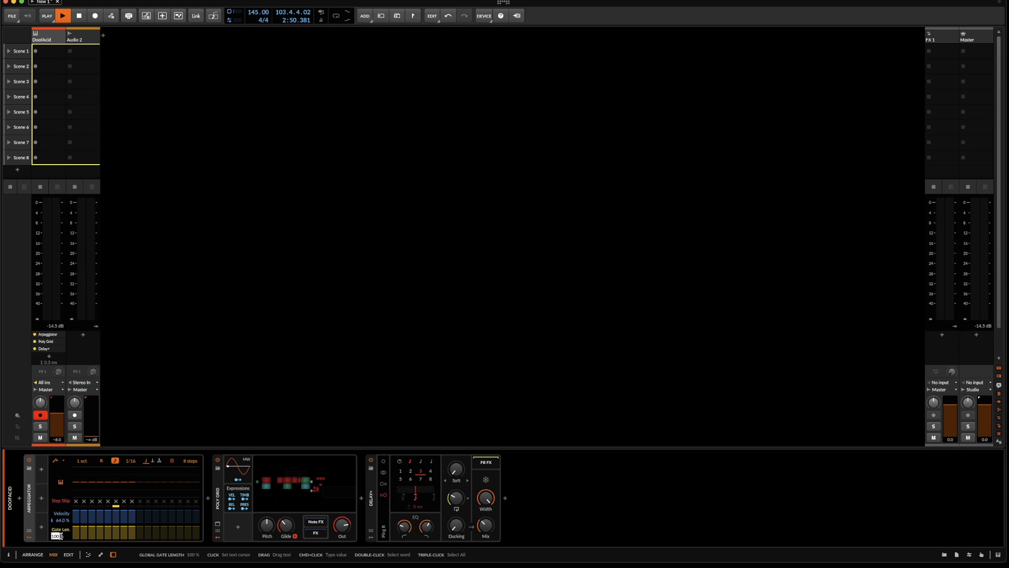
text(199)
key(Return)
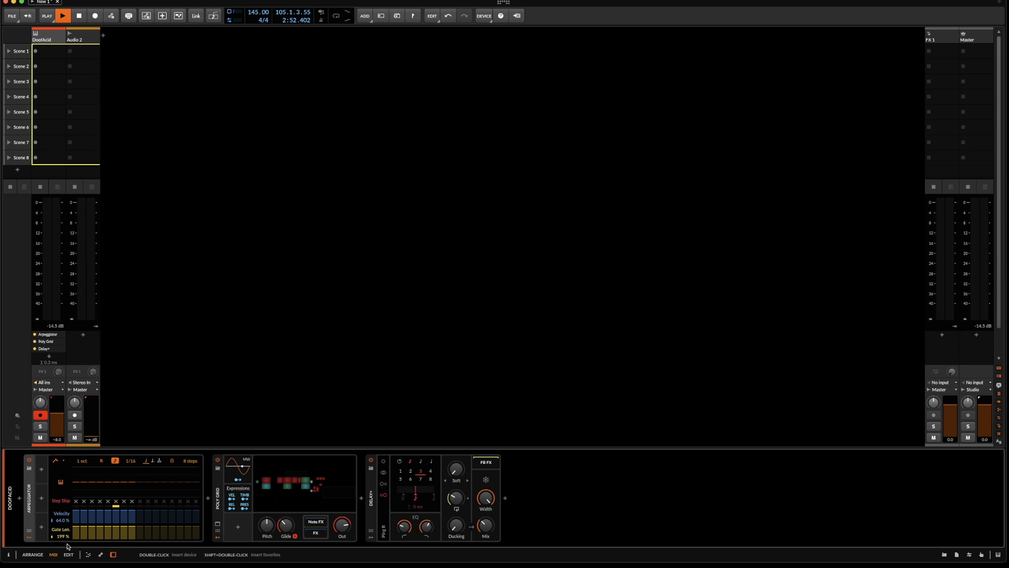
drag(190, 460, 190, 484)
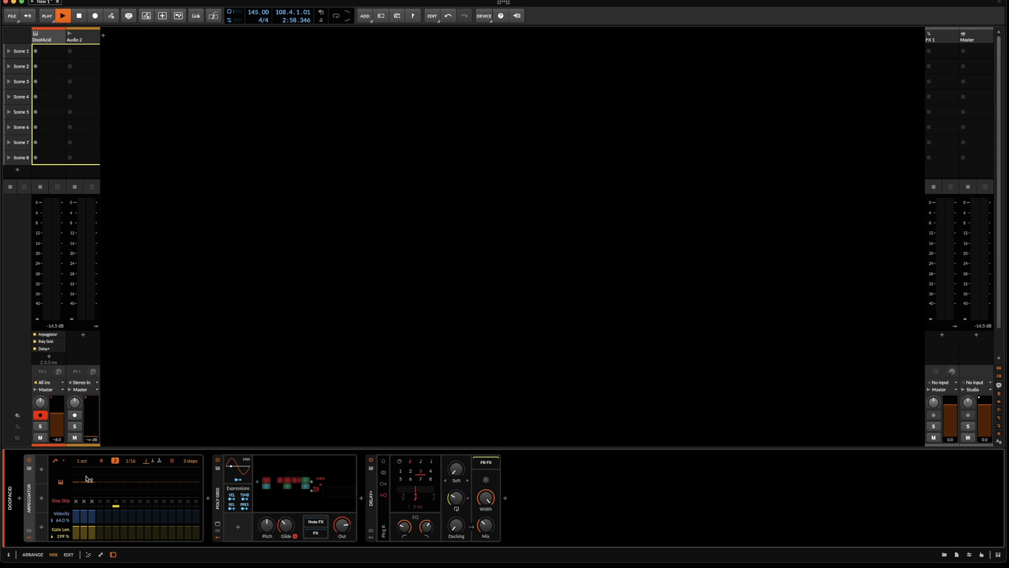
Set the individual gate lengths of arpeggiator steps 1, 2 and 3 to 50 % each
double_click(76, 532)
text(50)
key(Return)
double_click(86, 533)
text(50)
key(Return)
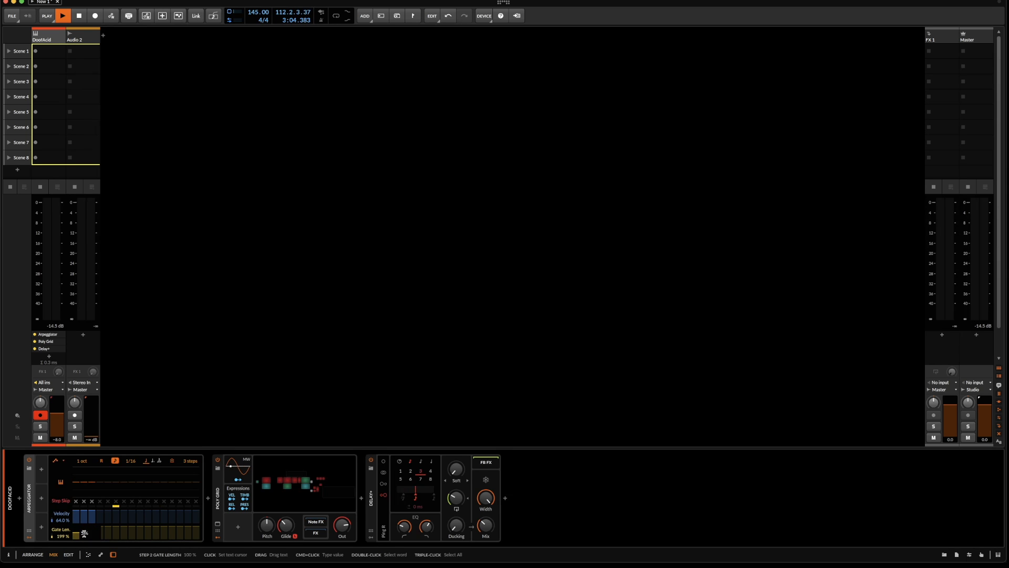
double_click(92, 533)
text(50)
key(Return)
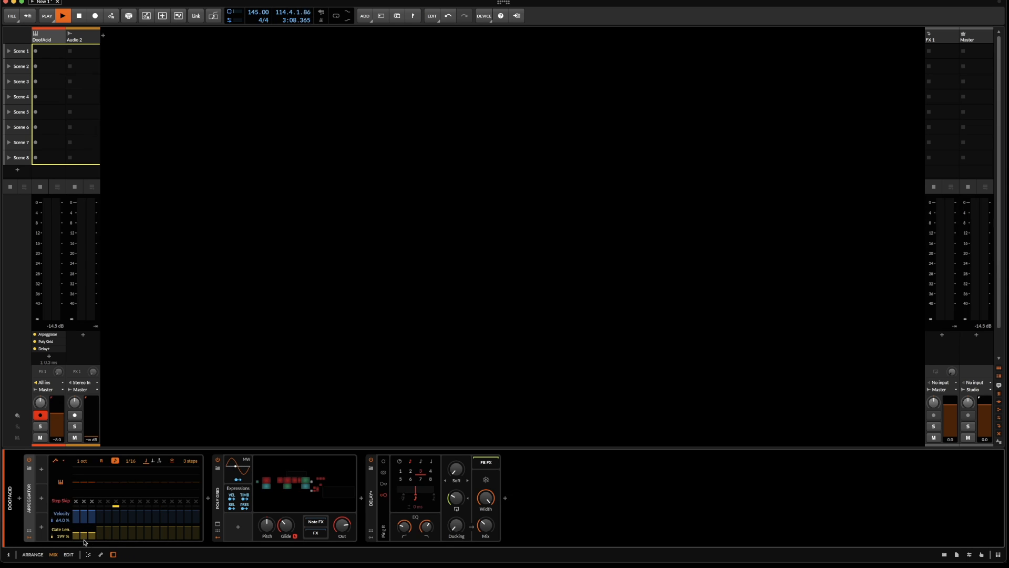
Try contrasting gate lengths on the three arpeggiator steps, such as 100 % on step 1 and 0 % on step 2
click(77, 536)
drag(77, 536, 78, 526)
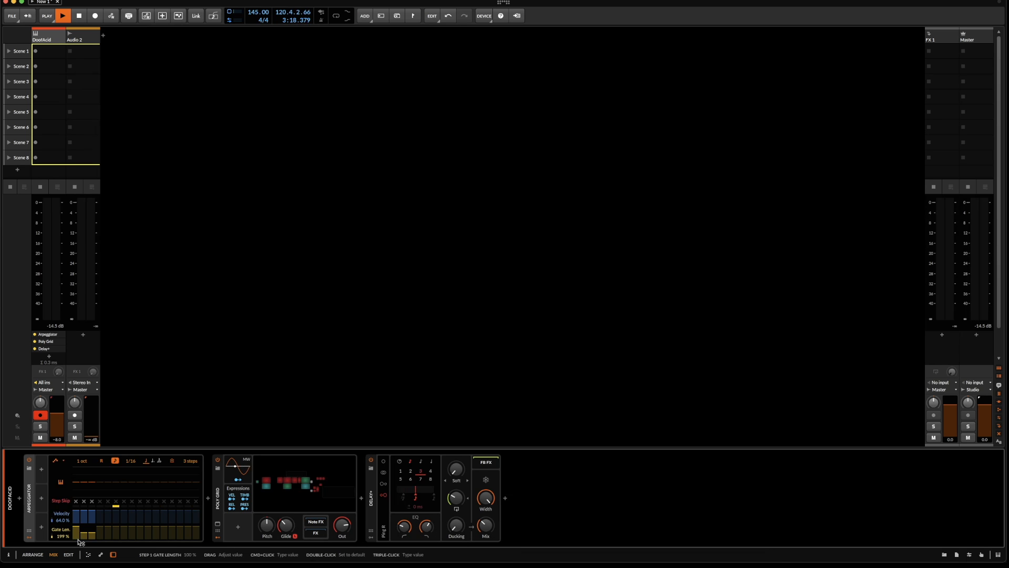
drag(83, 535, 83, 544)
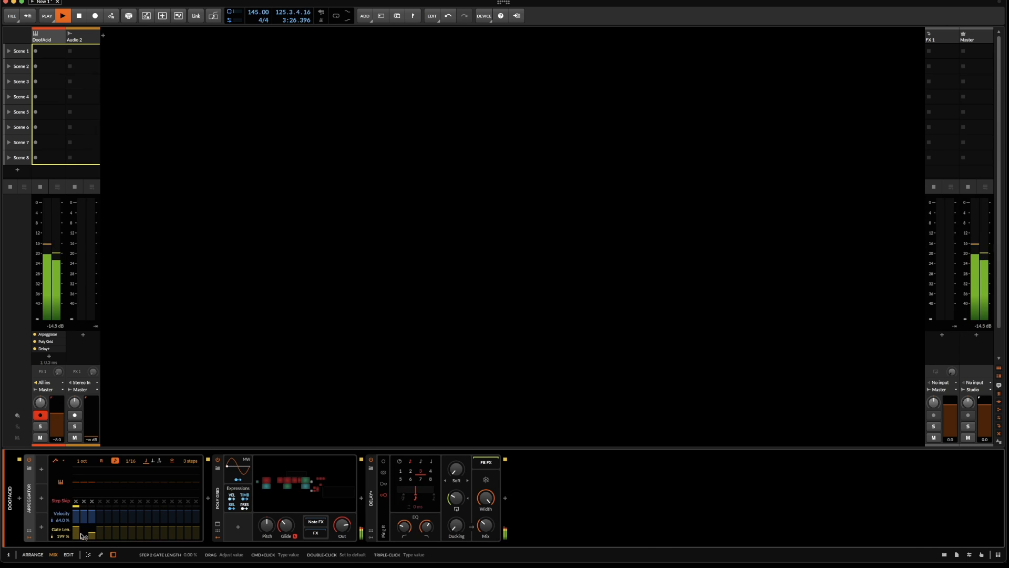
click(84, 536)
click(94, 528)
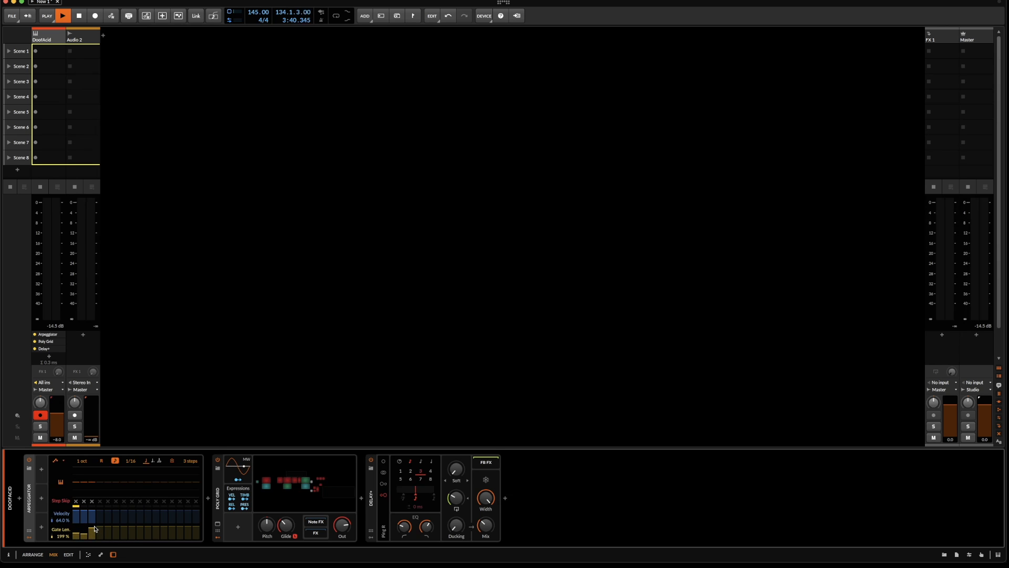
Reset the individual step gate lengths to their 100 % default and set the global gate length to 99 %
double_click(78, 534)
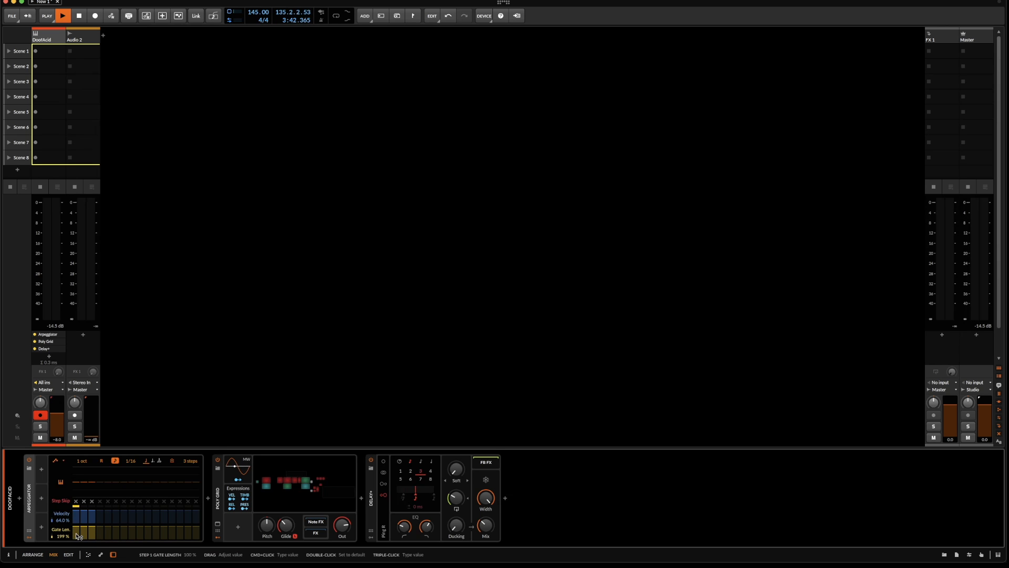
double_click(61, 537)
triple_click(61, 536)
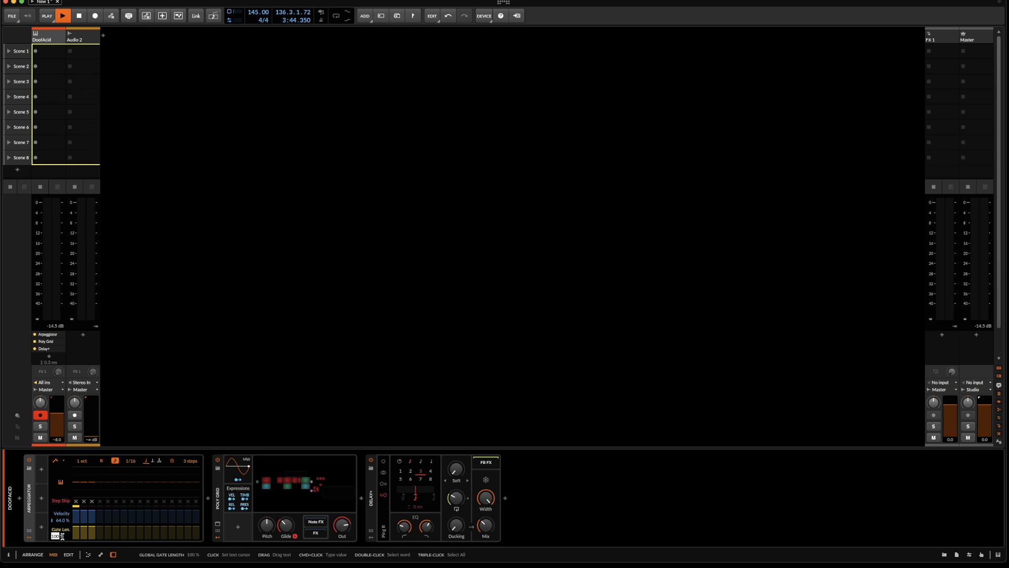
text(99)
key(Return)
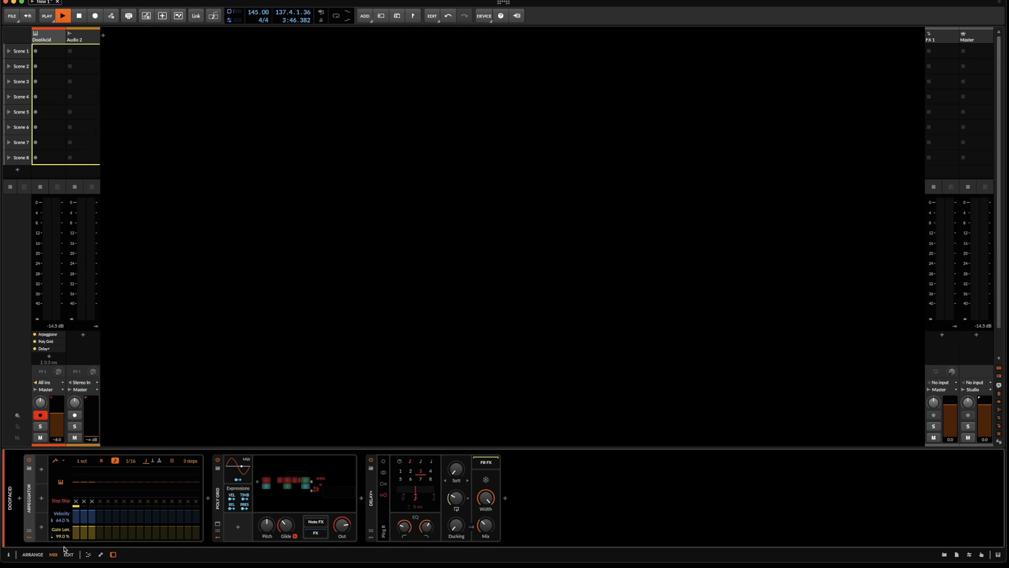
Add a Steps modulator to the arpeggiator and set the arpeggiator's pattern to 8 steps
click(41, 470)
scroll(120, 364, down, 3)
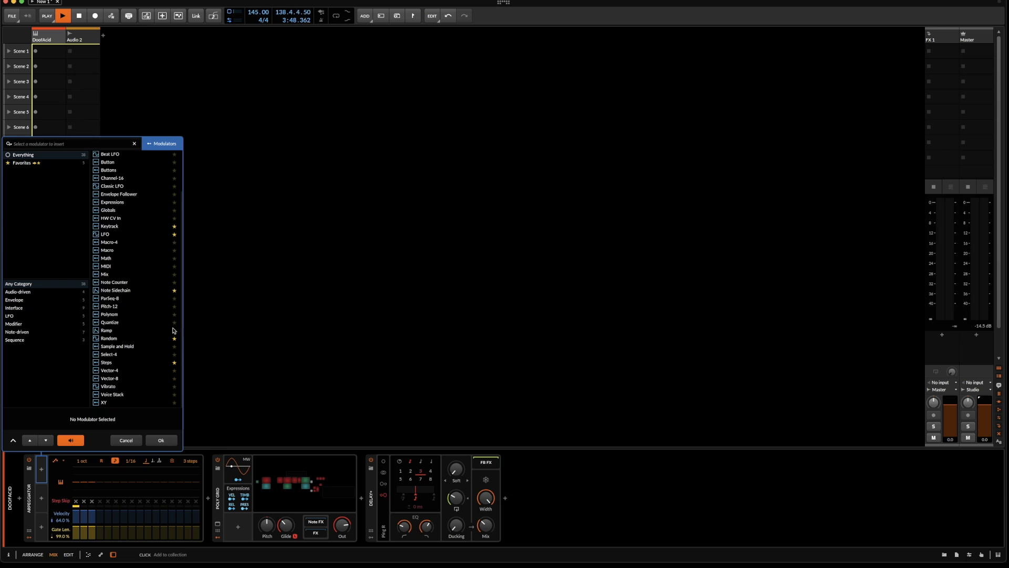
click(119, 363)
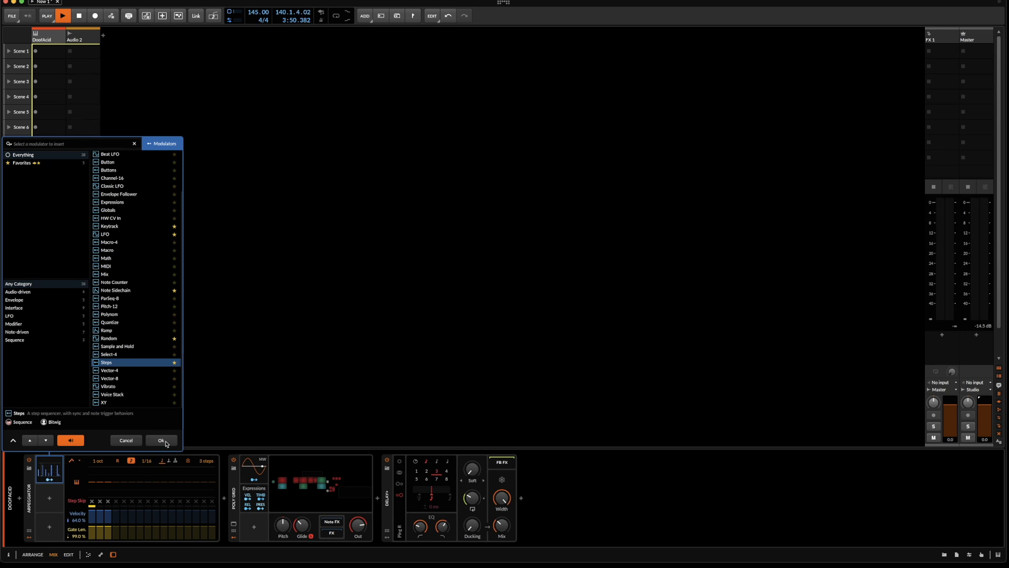
click(161, 441)
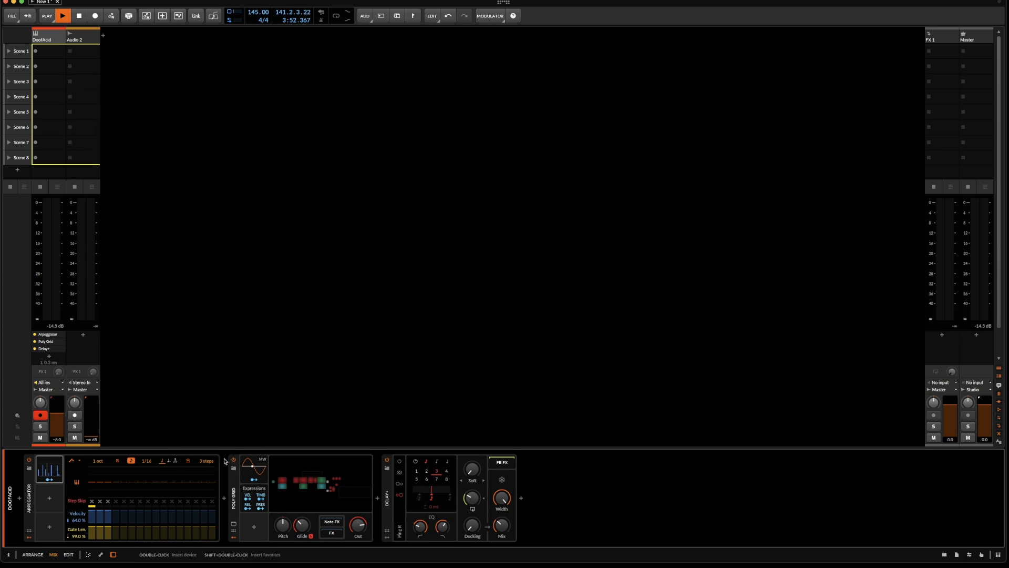
drag(206, 461, 206, 448)
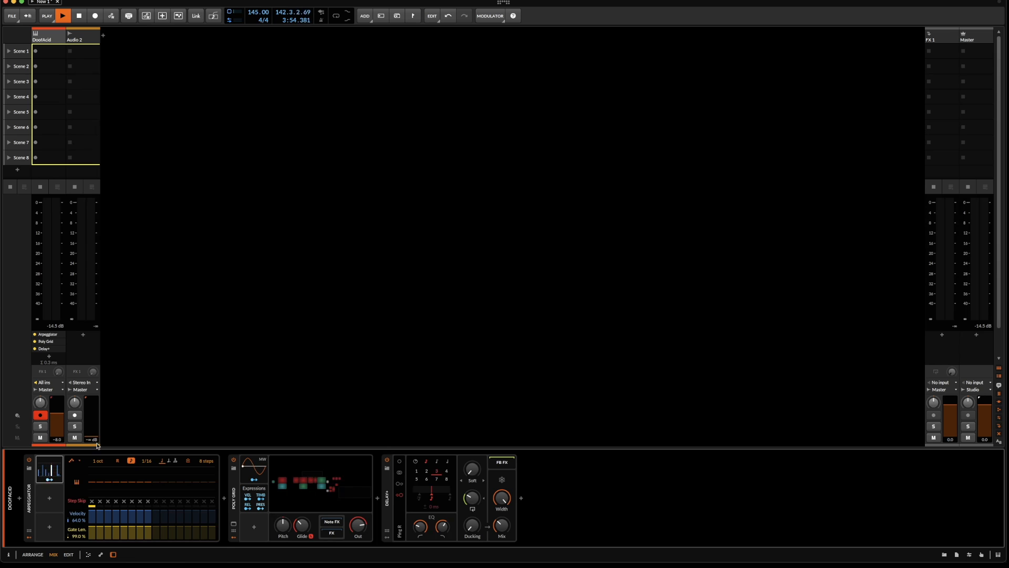
Set the Steps modulator to 7 steps and map it to the arpeggiator's global gate length
click(50, 476)
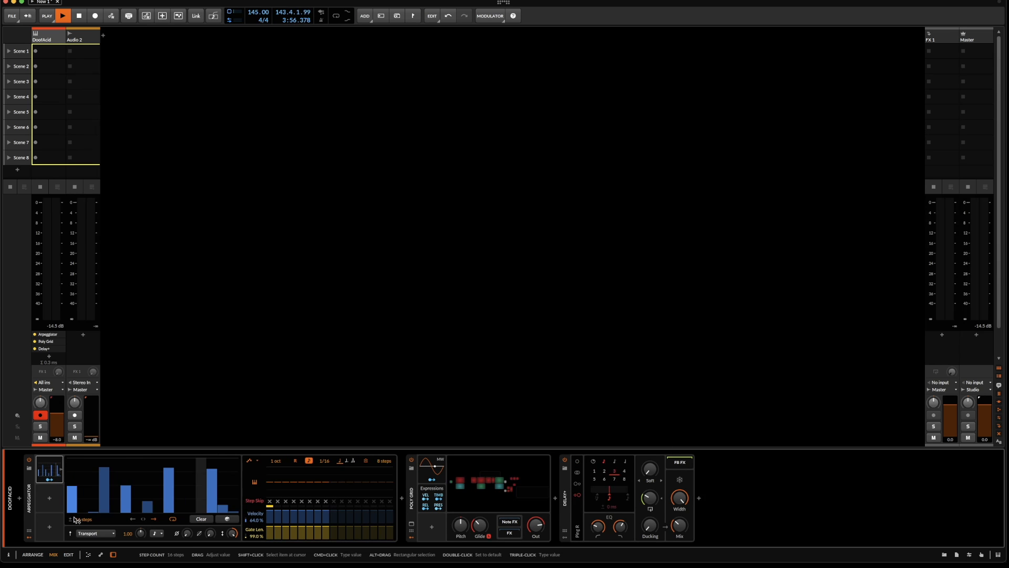
drag(83, 520, 83, 544)
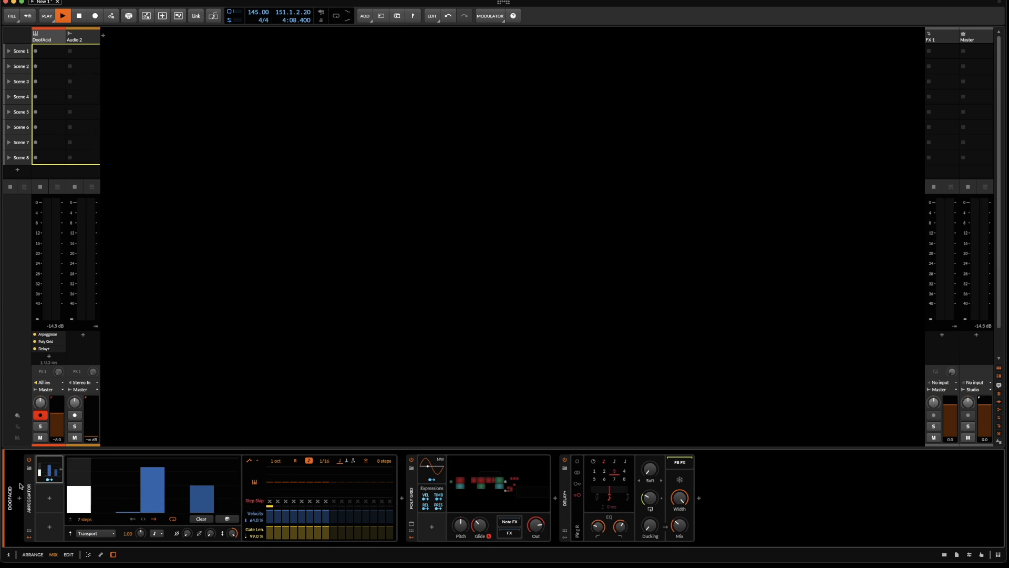
click(45, 483)
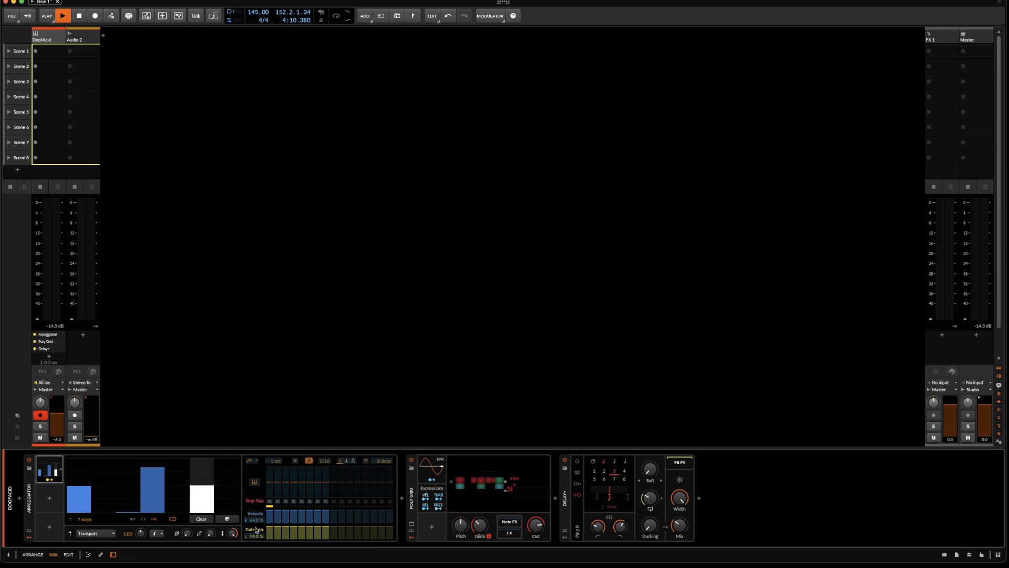
drag(255, 535, 255, 526)
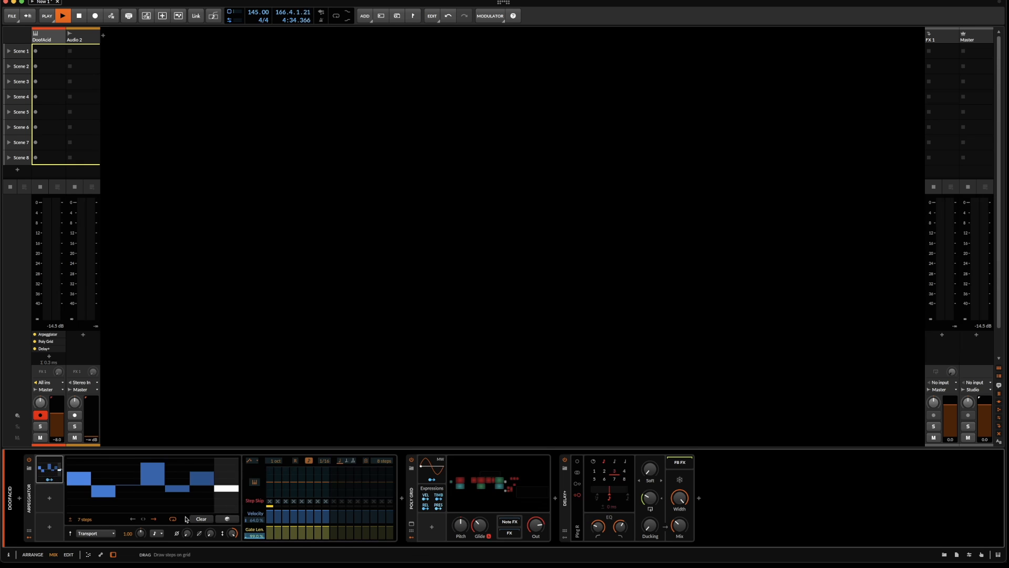
Redraw the bars of the 7-step modulation pattern by hand with varied positive and negative values
click(160, 533)
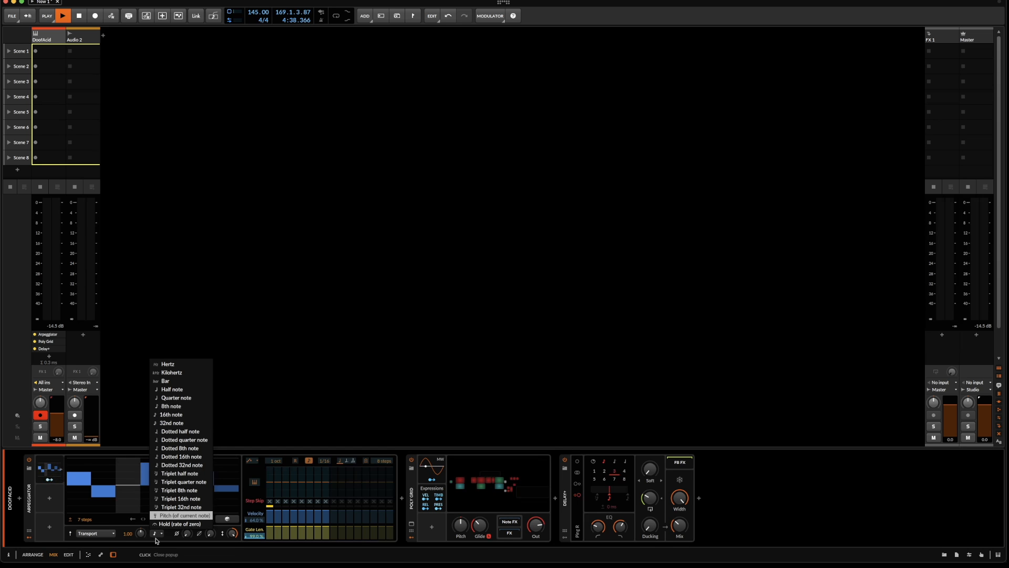
click(160, 535)
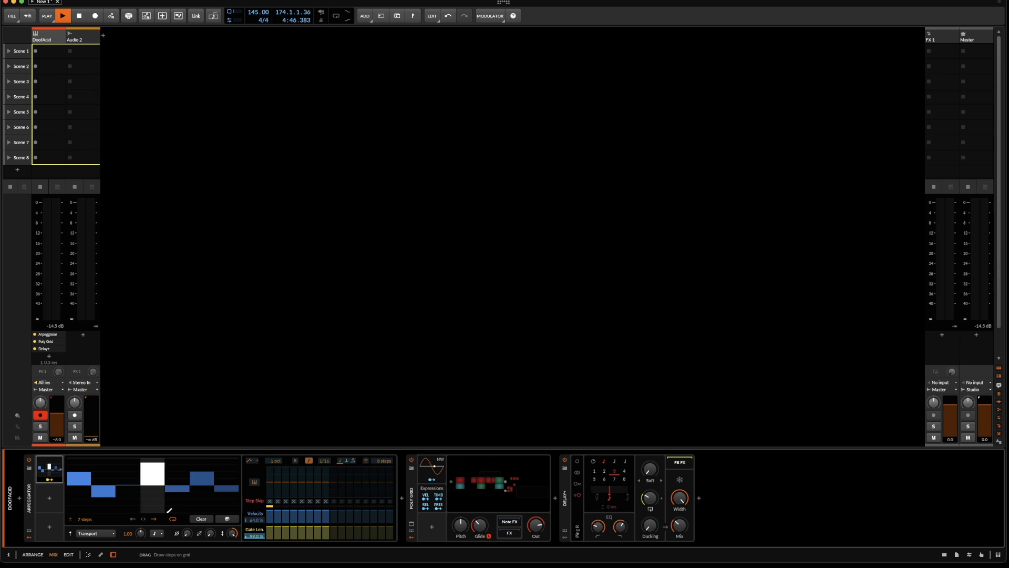
click(104, 479)
click(148, 475)
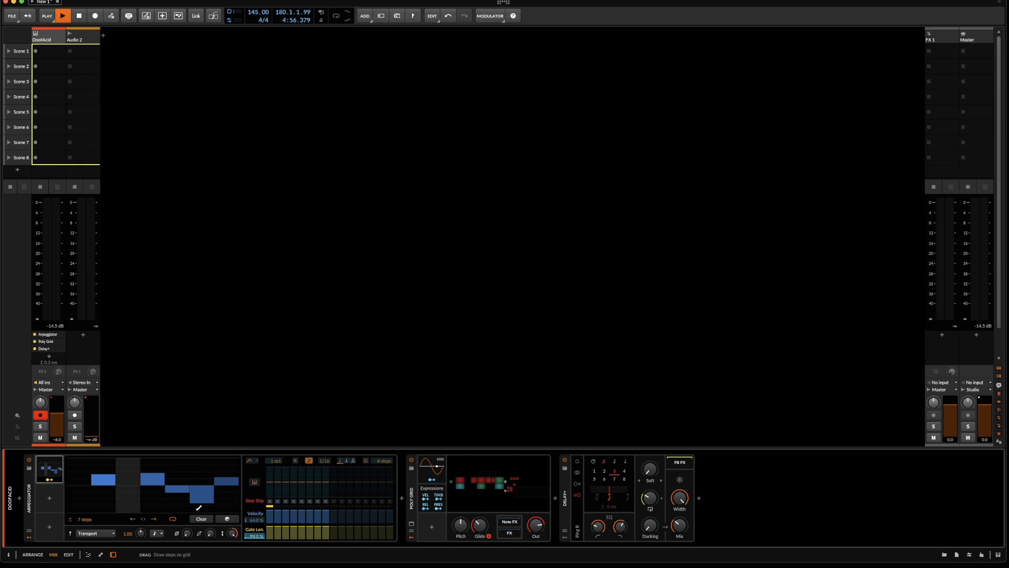
mouse_move(195, 503)
mouse_down()
mouse_move(205, 498)
mouse_move(227, 526)
mouse_up()
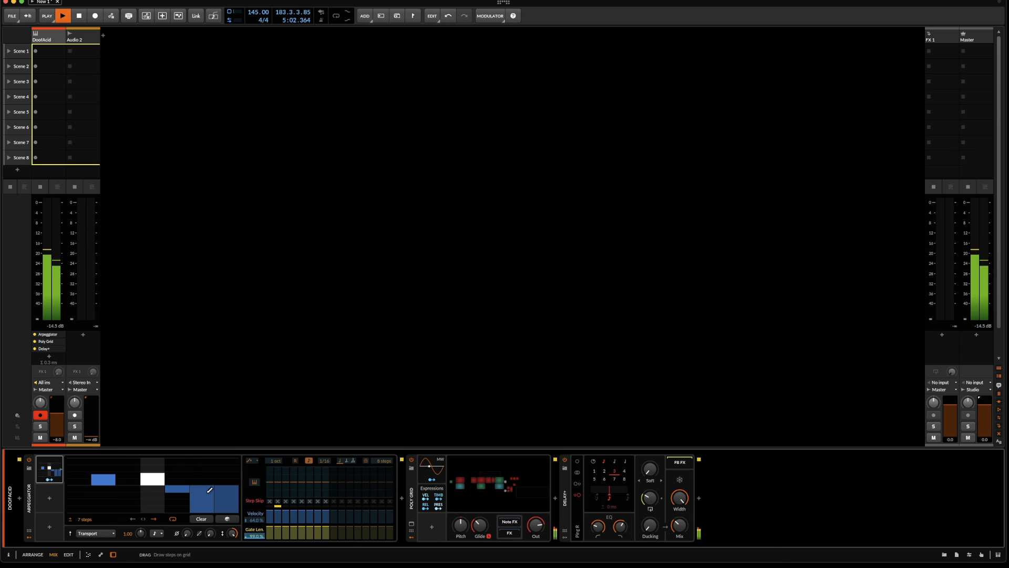
drag(209, 489, 210, 455)
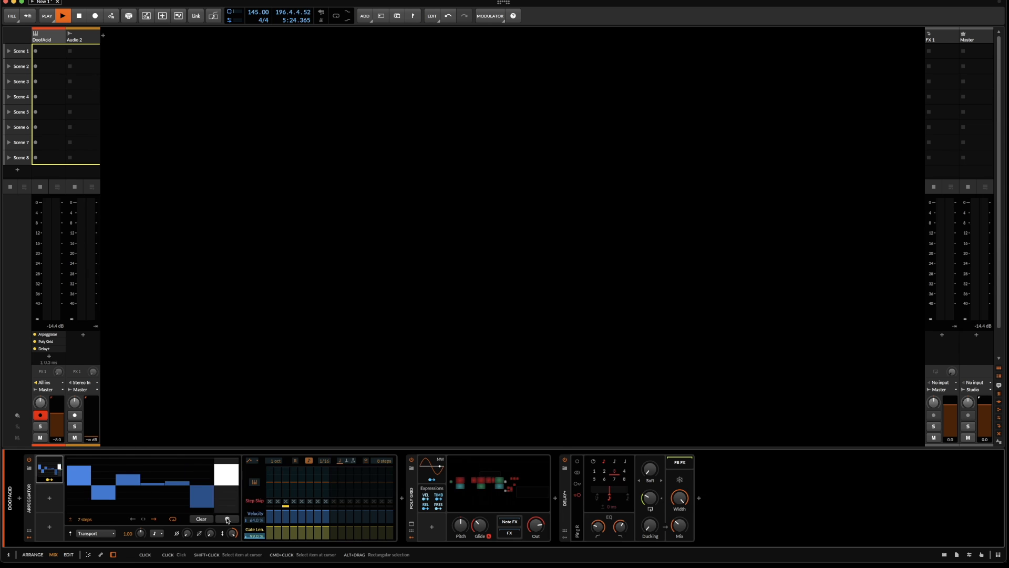
Randomize the modulation pattern repeatedly, and redraw its first, second and last steps slightly below zero
click(227, 520)
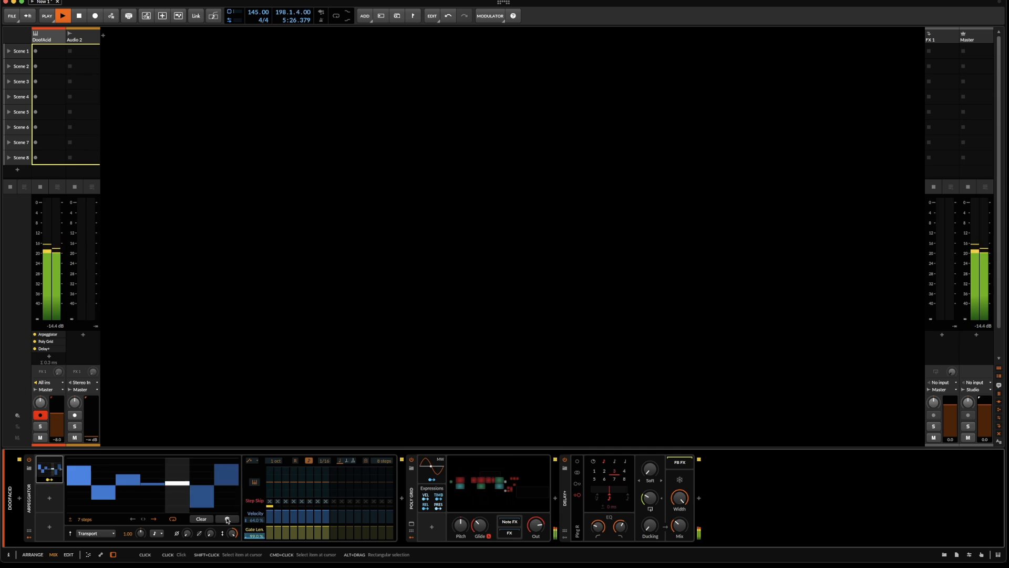
click(227, 519)
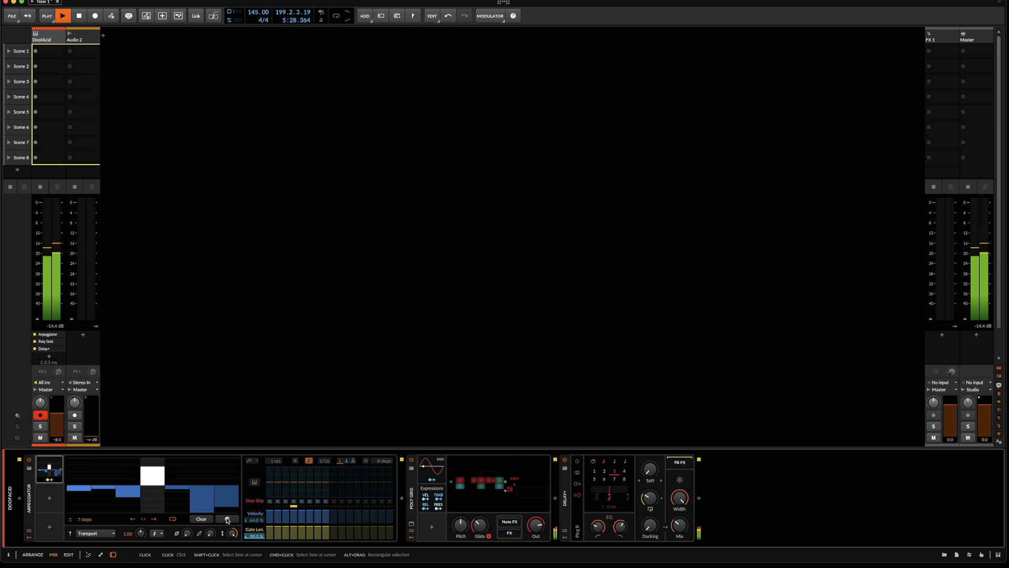
click(227, 520)
click(105, 490)
click(80, 492)
click(227, 491)
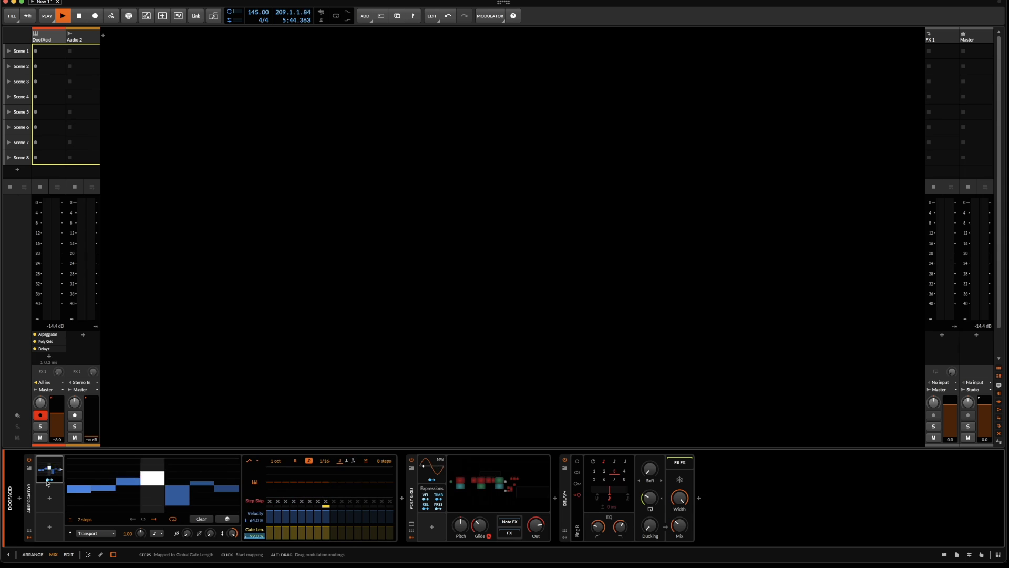
click(133, 519)
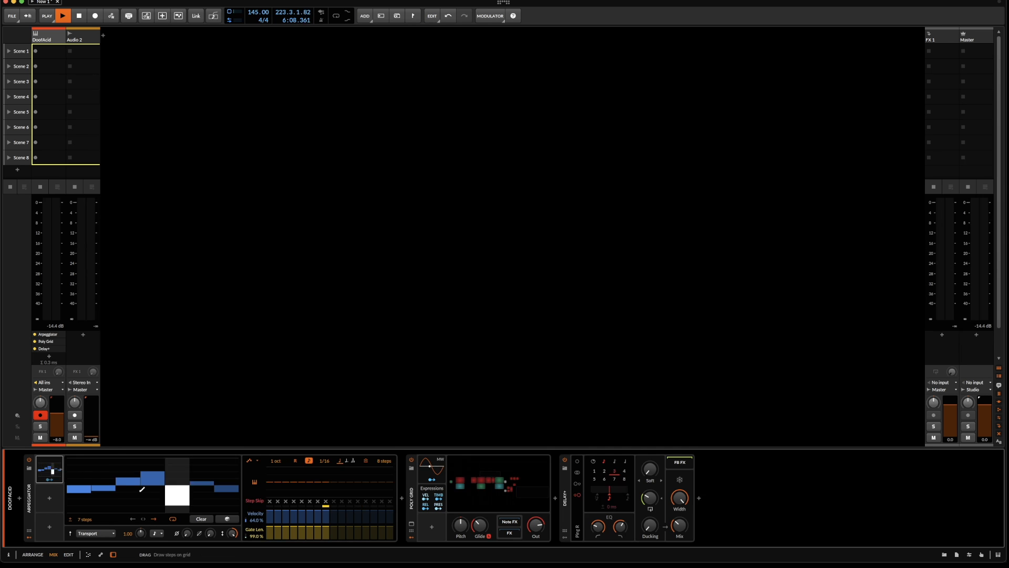
Add a second Steps modulator to the arpeggiator and show its step pattern
click(49, 499)
scroll(135, 388, down, 2)
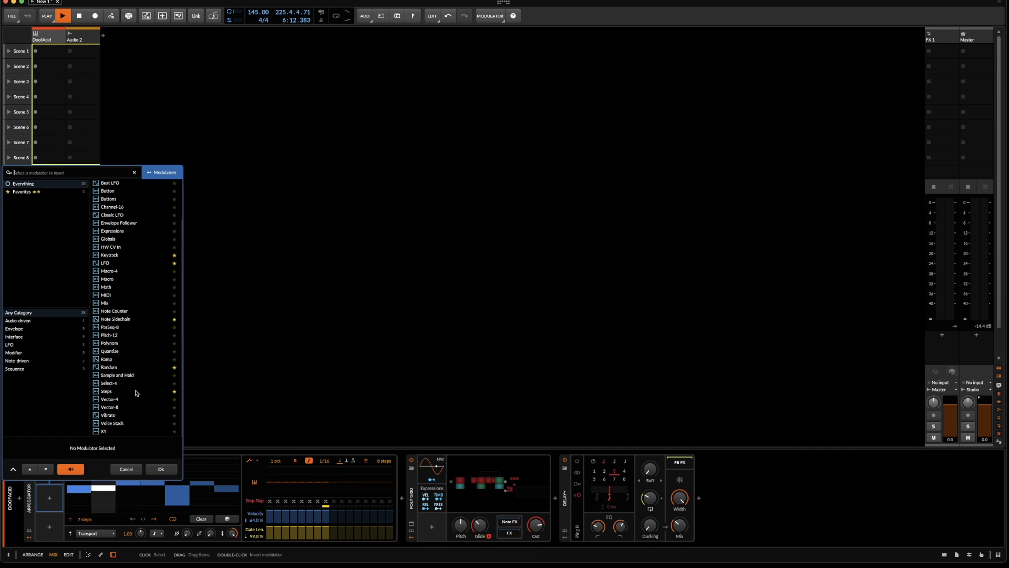
click(135, 390)
click(167, 467)
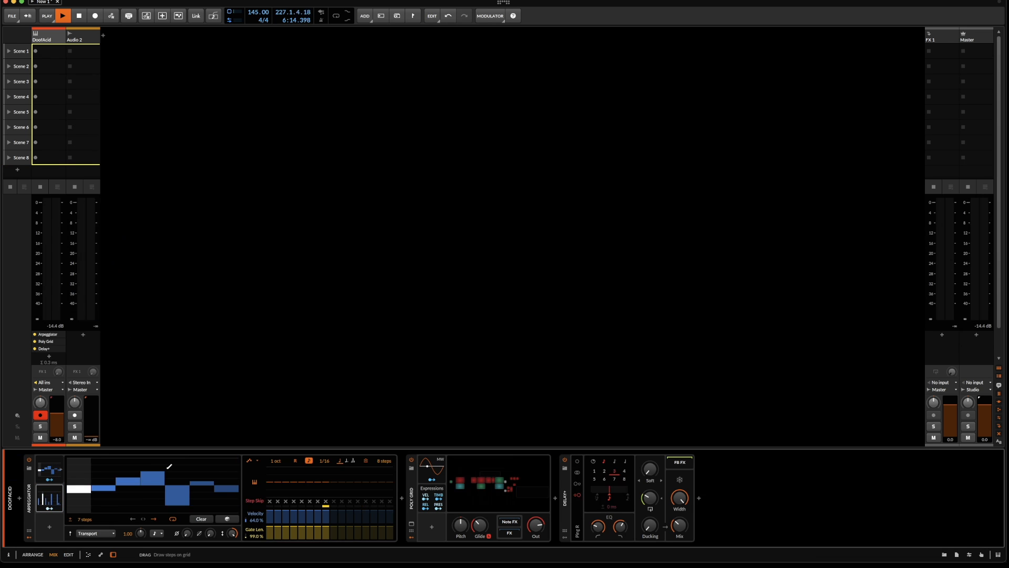
click(53, 501)
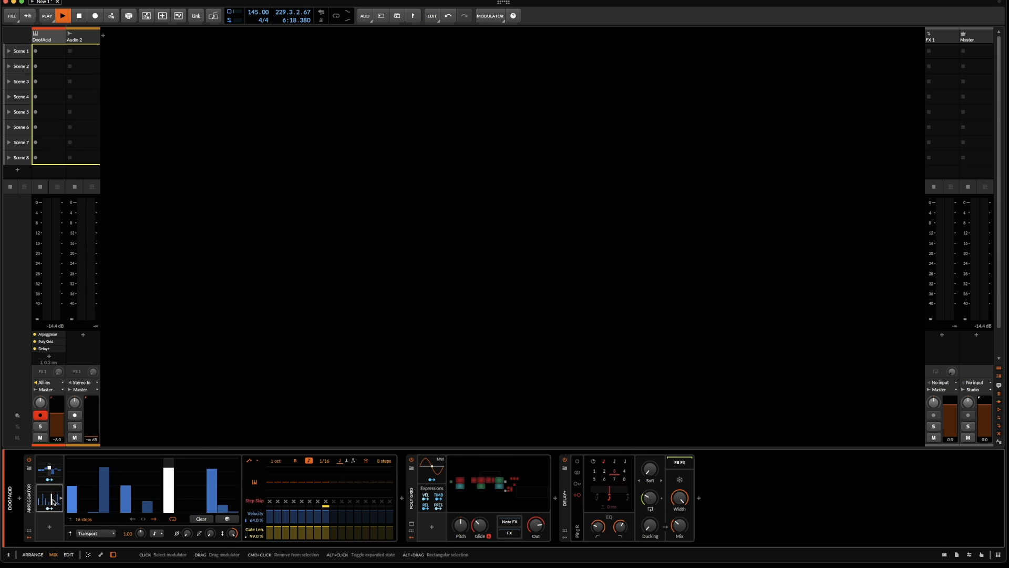
Set the second Steps modulator to 4 steps with a quarter-note timebase
drag(86, 520, 85, 534)
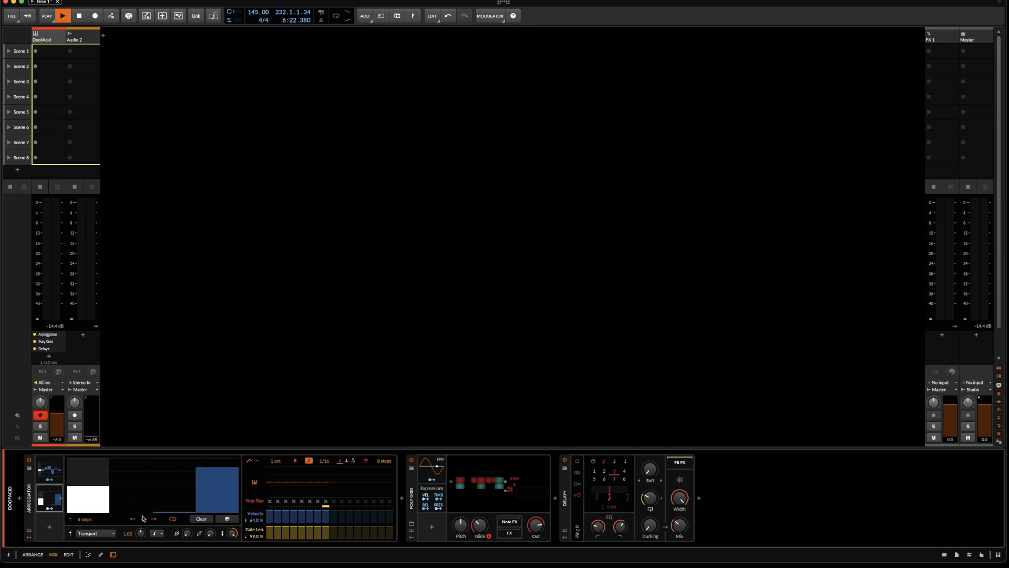
click(156, 533)
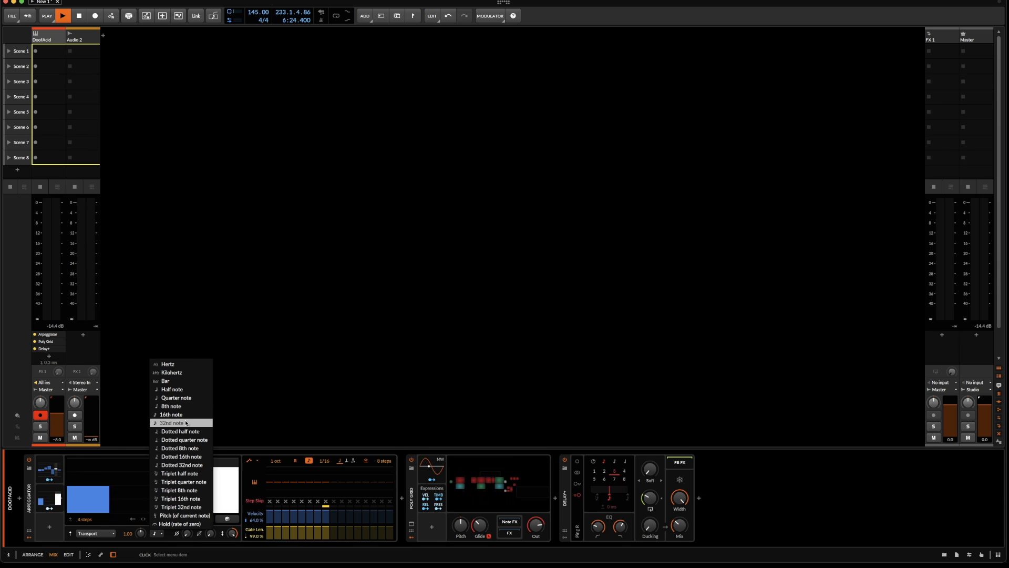
click(185, 402)
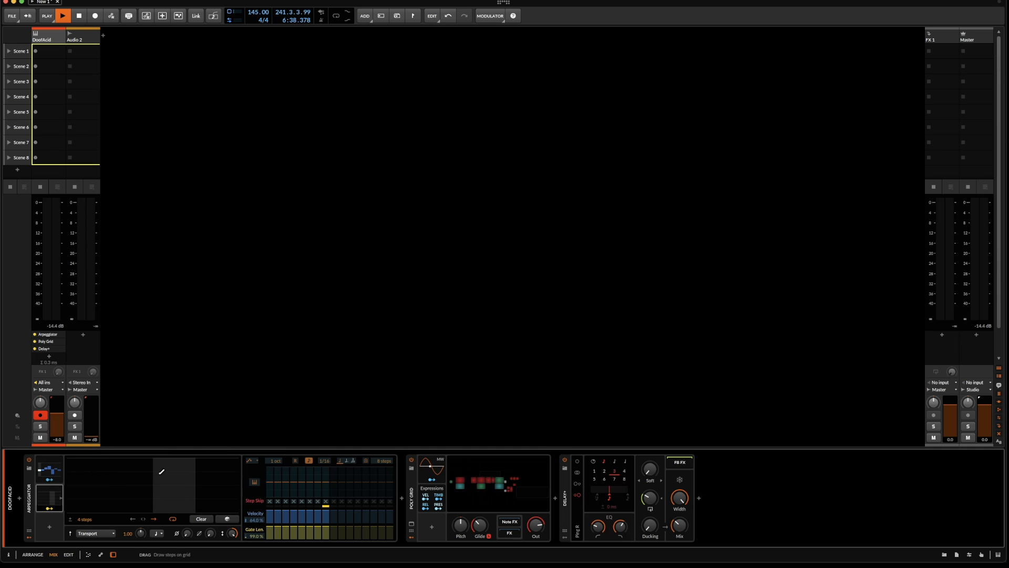
With playback stopped, raise the second Steps modulator's fourth step to maximum and map the modulator to the arpeggiator's octave range
key(space)
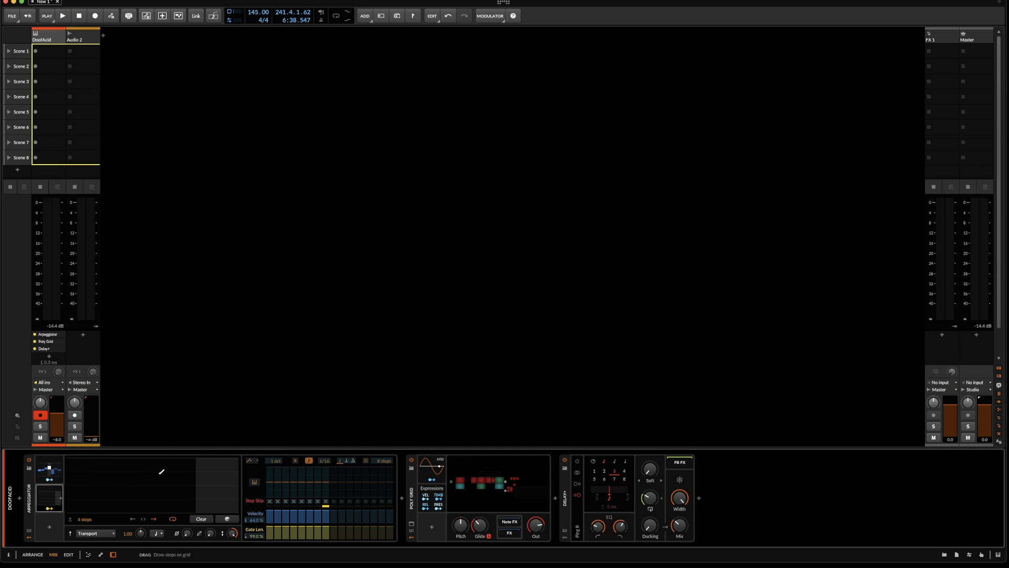
click(214, 493)
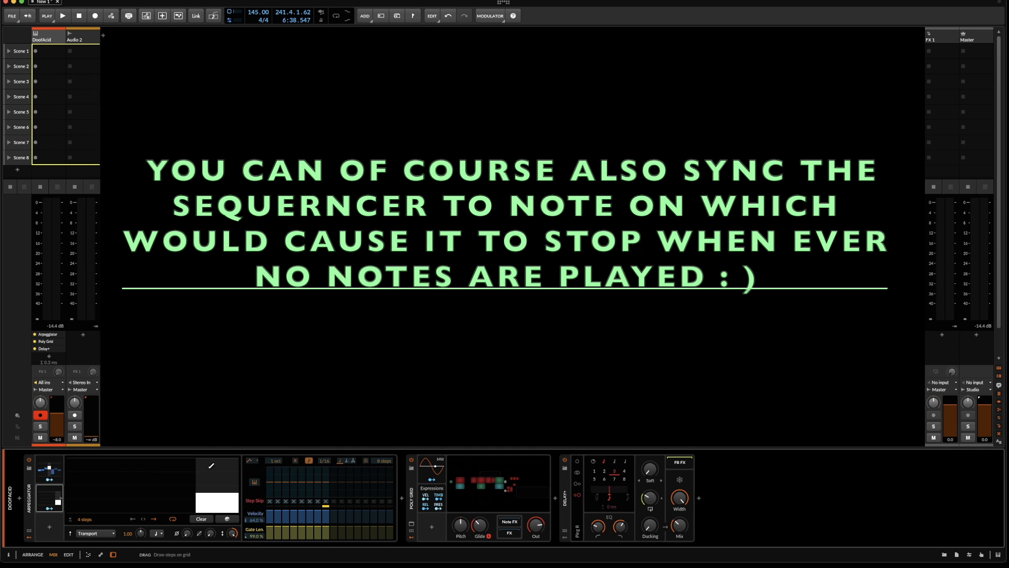
drag(213, 479, 214, 455)
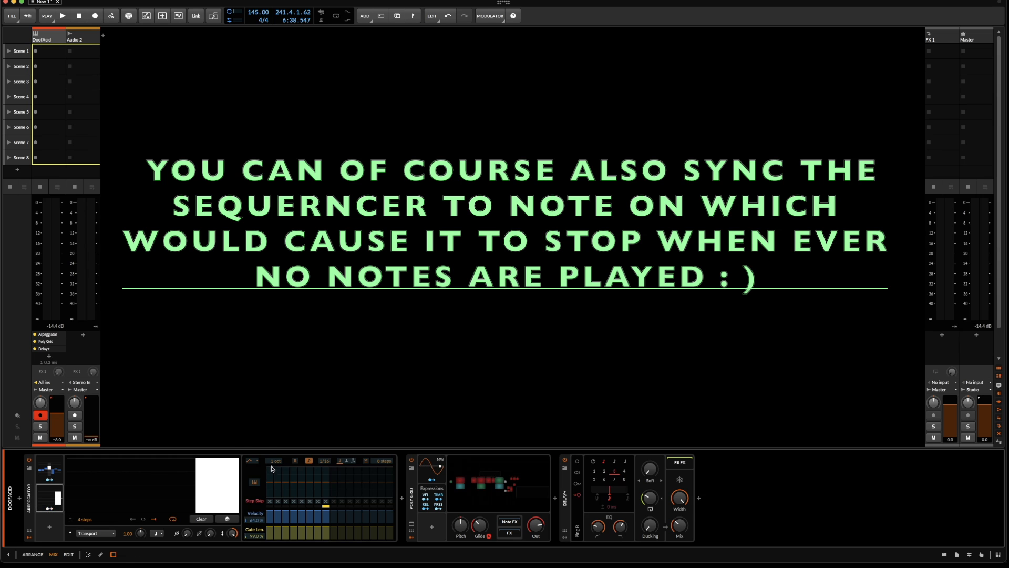
drag(282, 466, 284, 466)
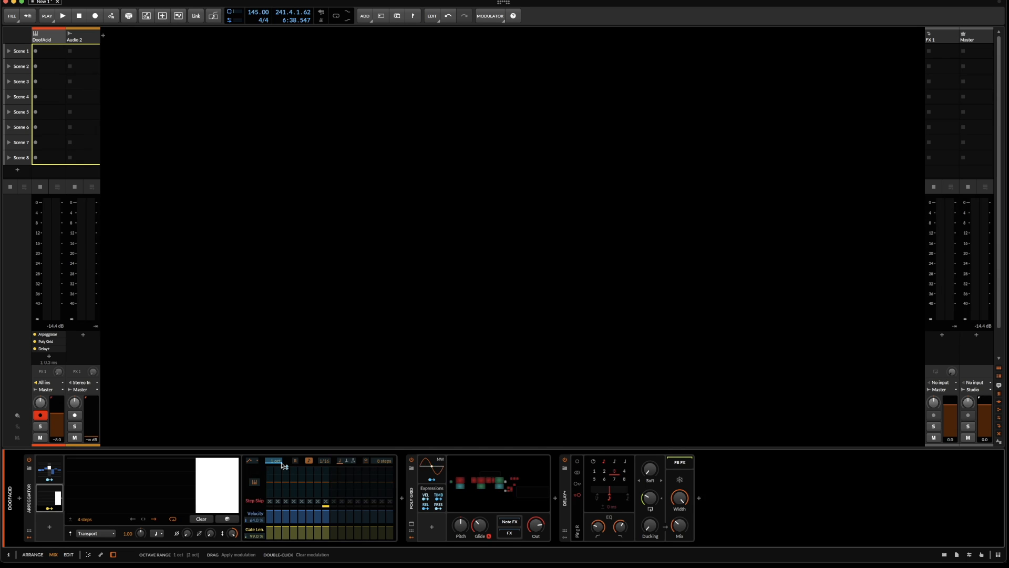
drag(274, 464, 274, 456)
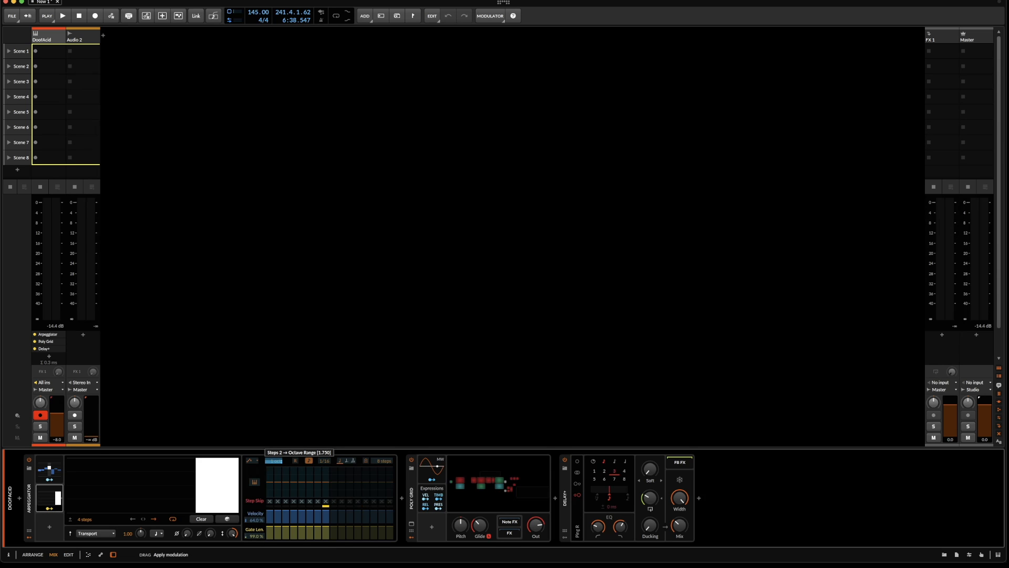
drag(274, 456, 274, 451)
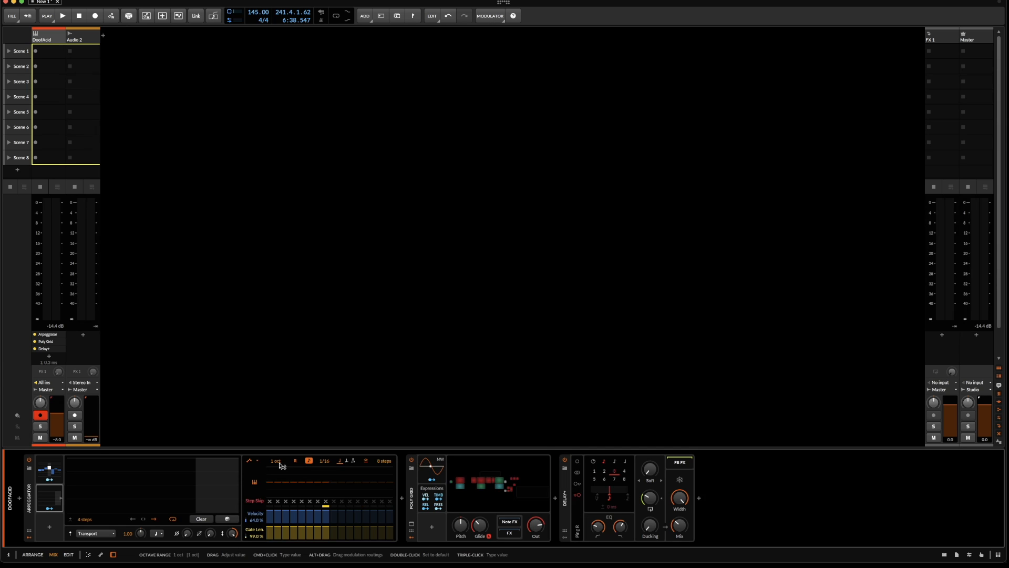
Start playback, draw bars on steps 1, 3 and 4 of the octave pattern, and try a much longer step count
key(space)
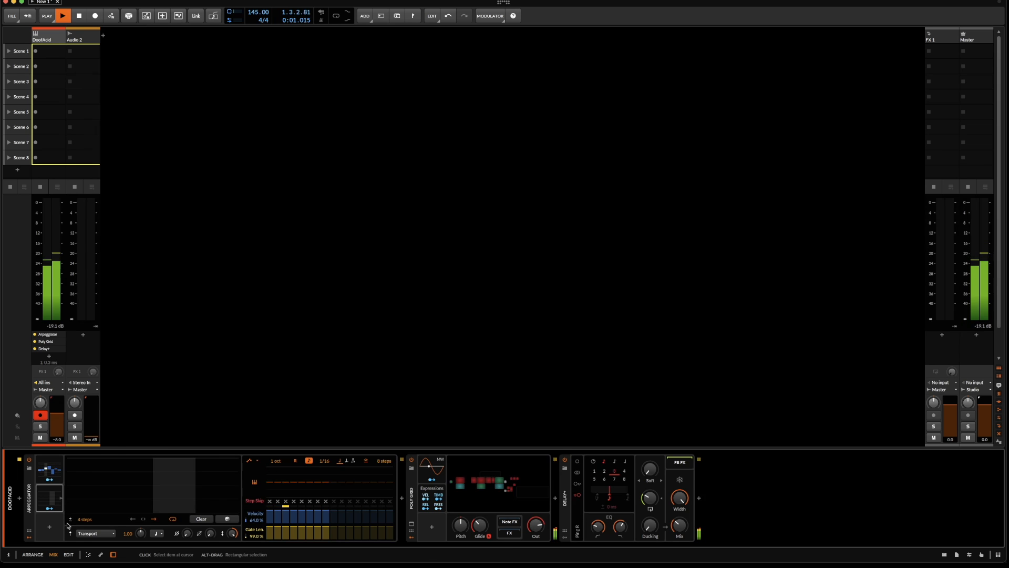
click(168, 487)
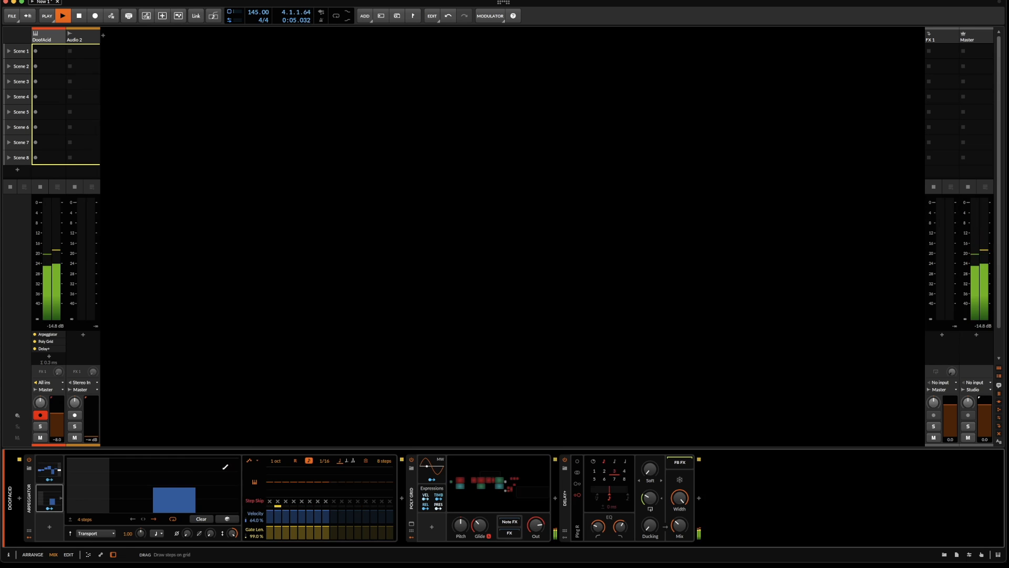
click(226, 462)
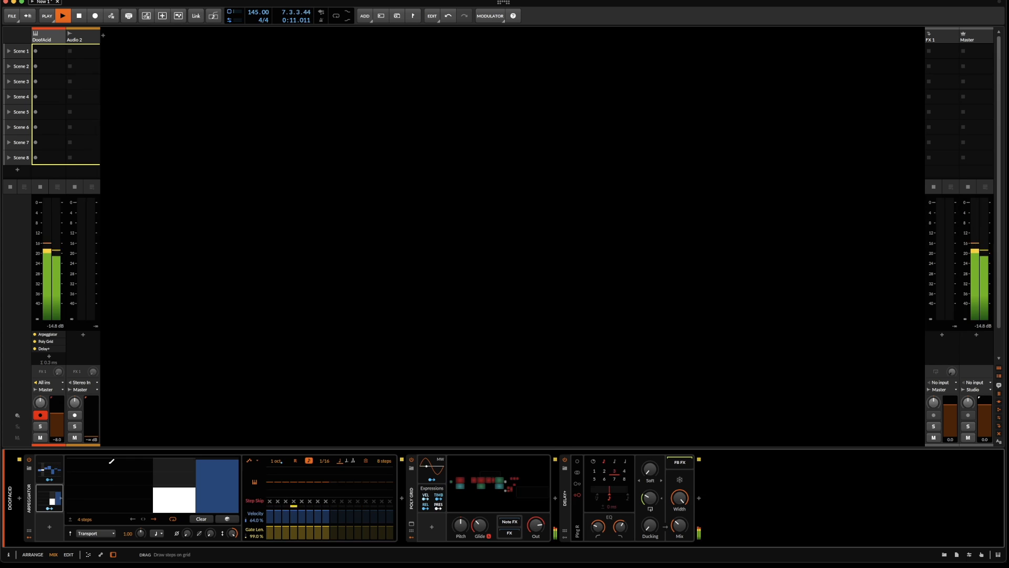
drag(107, 484, 111, 485)
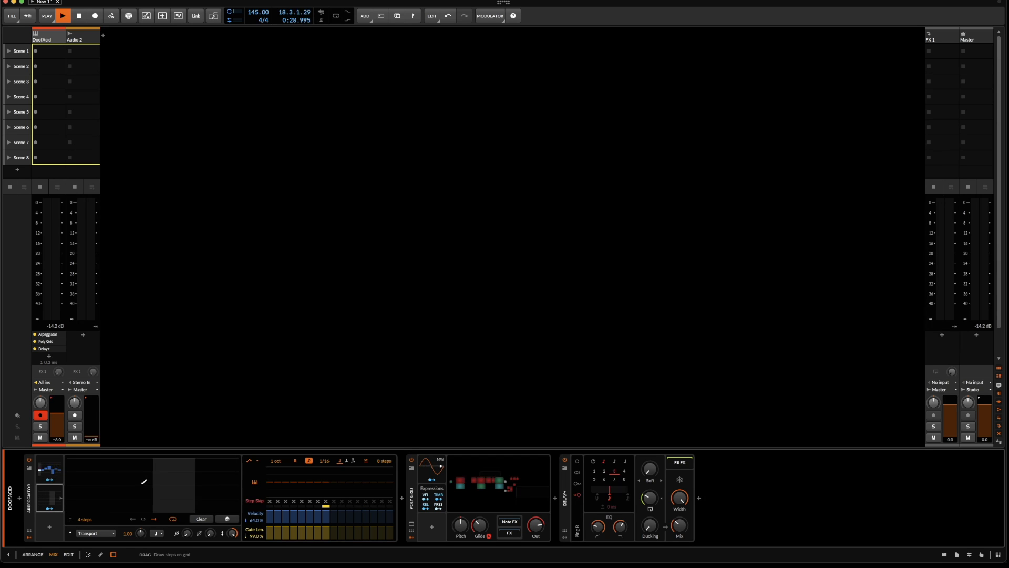
drag(84, 523, 84, 500)
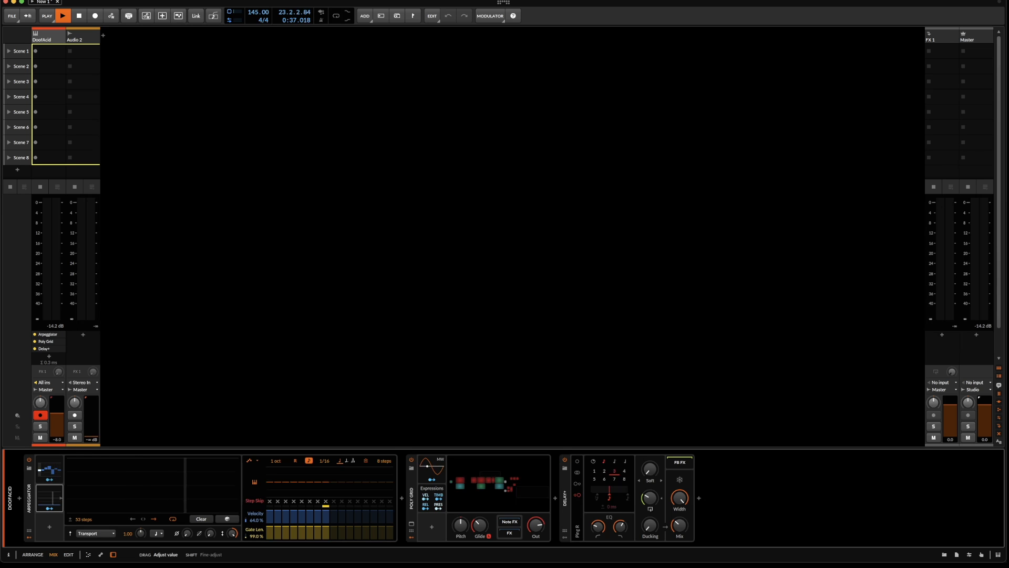
drag(84, 494, 84, 523)
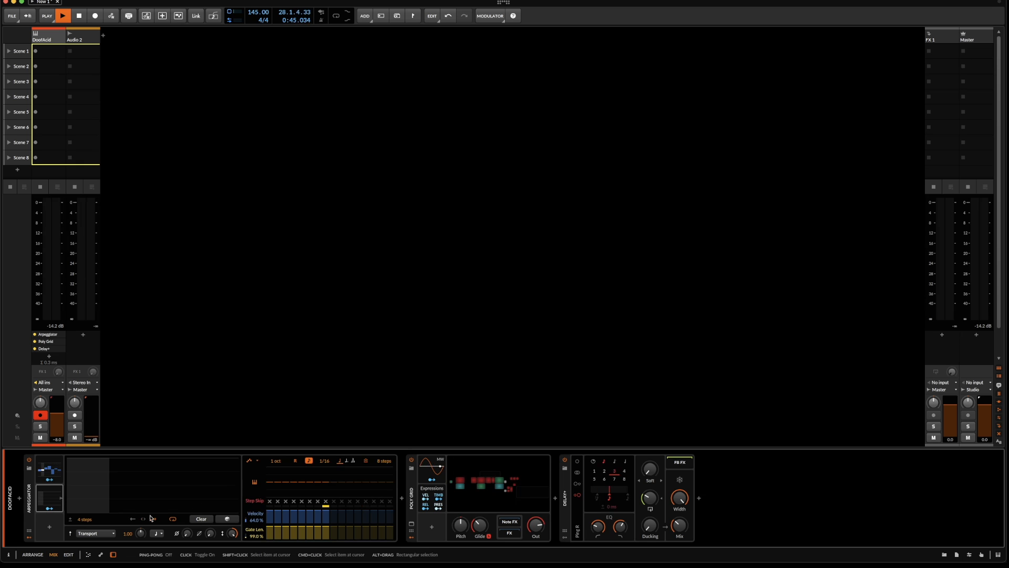
Add a third Steps modulator to the arpeggiator and look through the arpeggiator's note pattern options
click(50, 527)
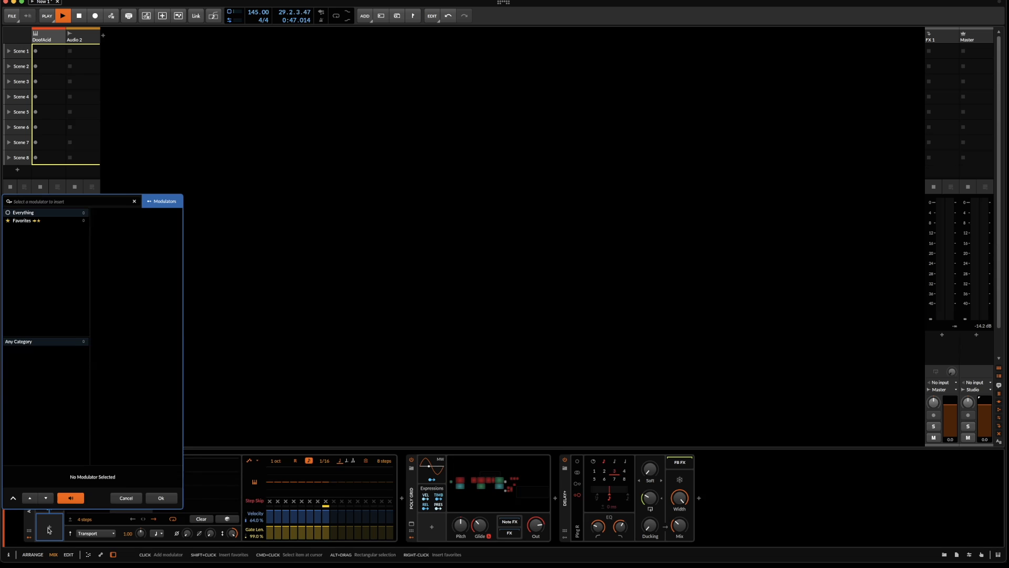
scroll(141, 421, down, 3)
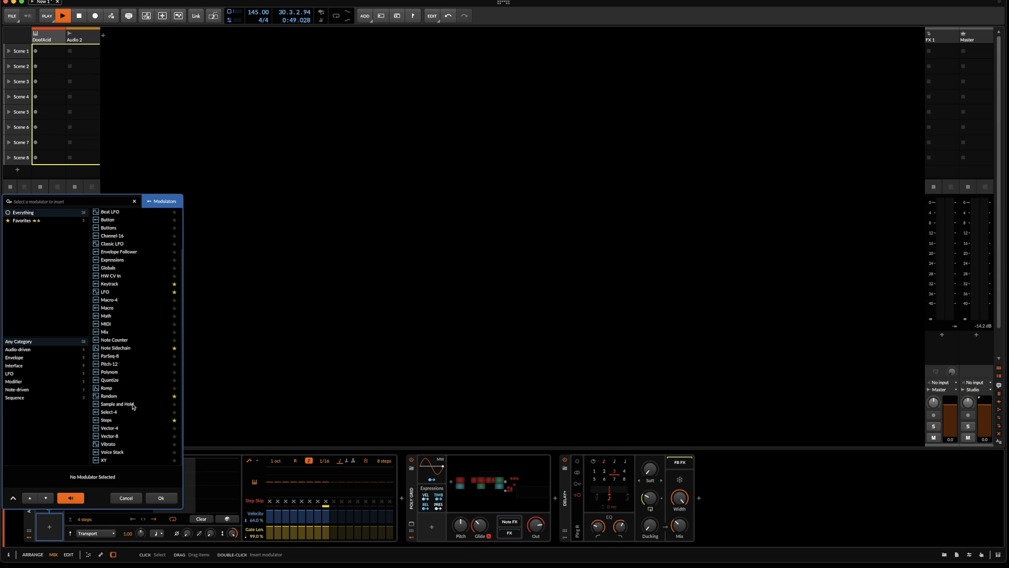
double_click(132, 420)
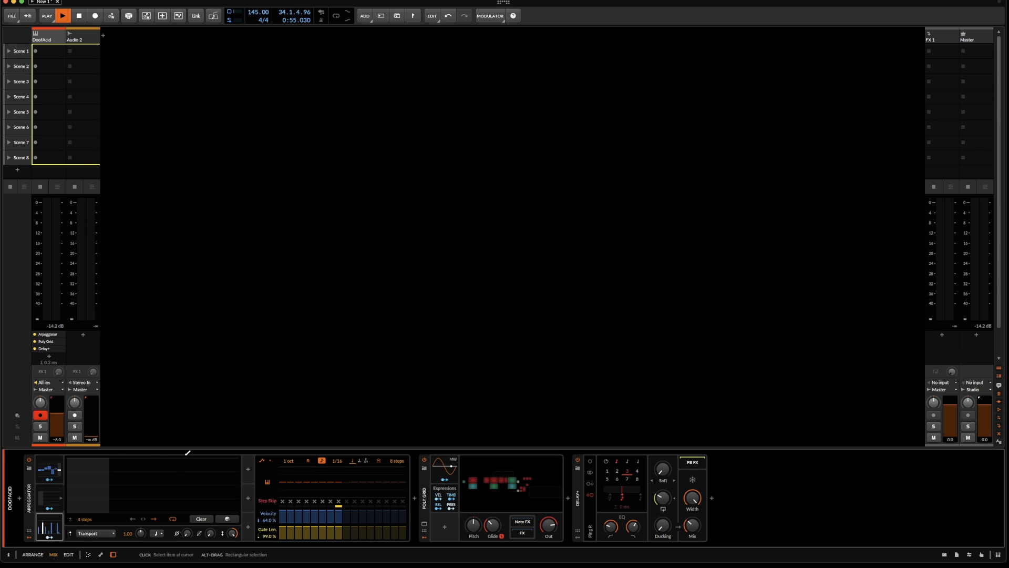
click(269, 461)
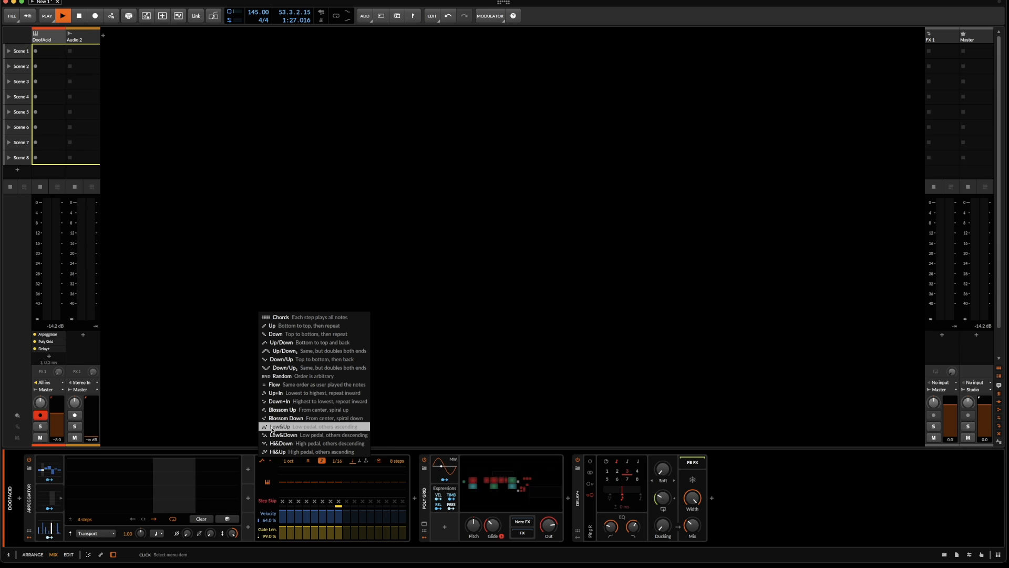
click(224, 421)
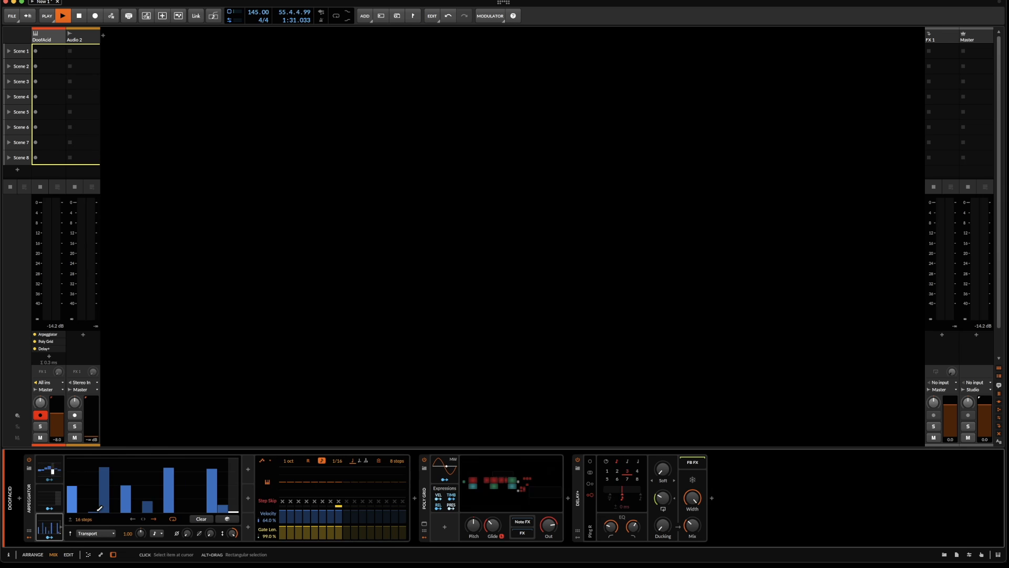
Set the third Steps modulator to 4 steps with a quarter-note timebase
drag(85, 519, 85, 559)
click(156, 533)
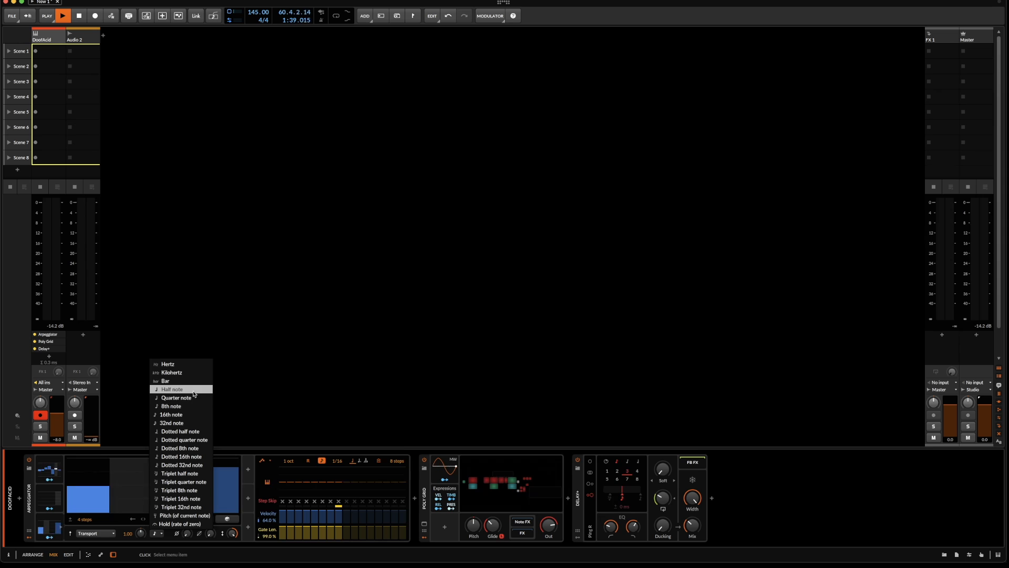
click(195, 398)
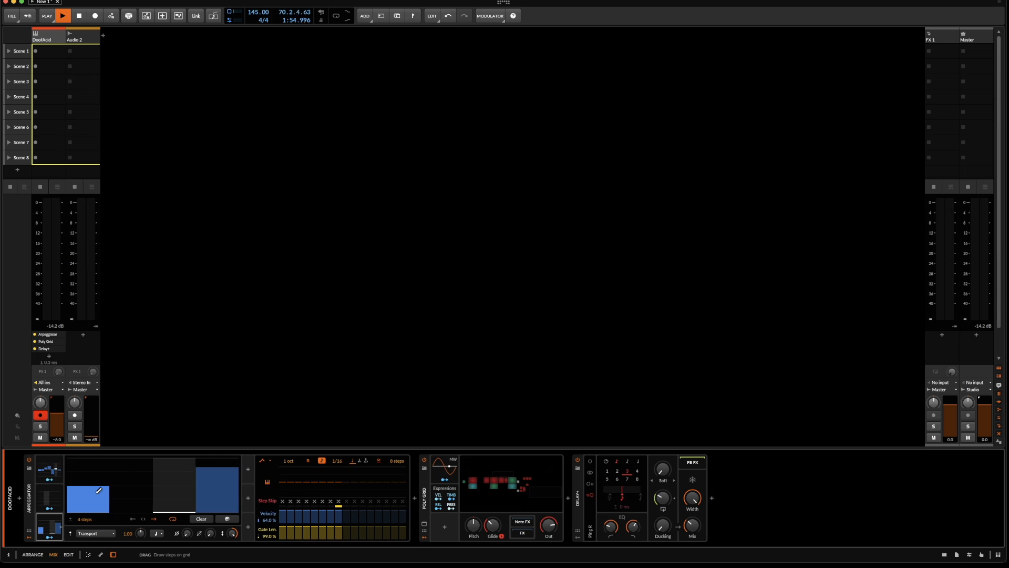
With playback stopped, raise the third Steps modulator's first step to maximum and map the modulator to the arpeggiator's pattern setting
key(space)
drag(98, 490, 96, 455)
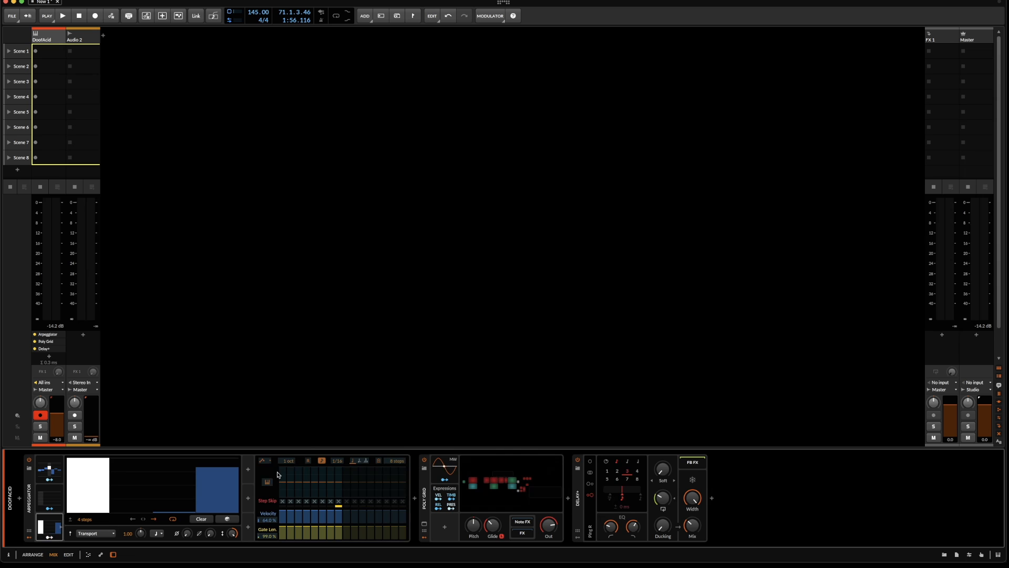
drag(264, 465, 264, 462)
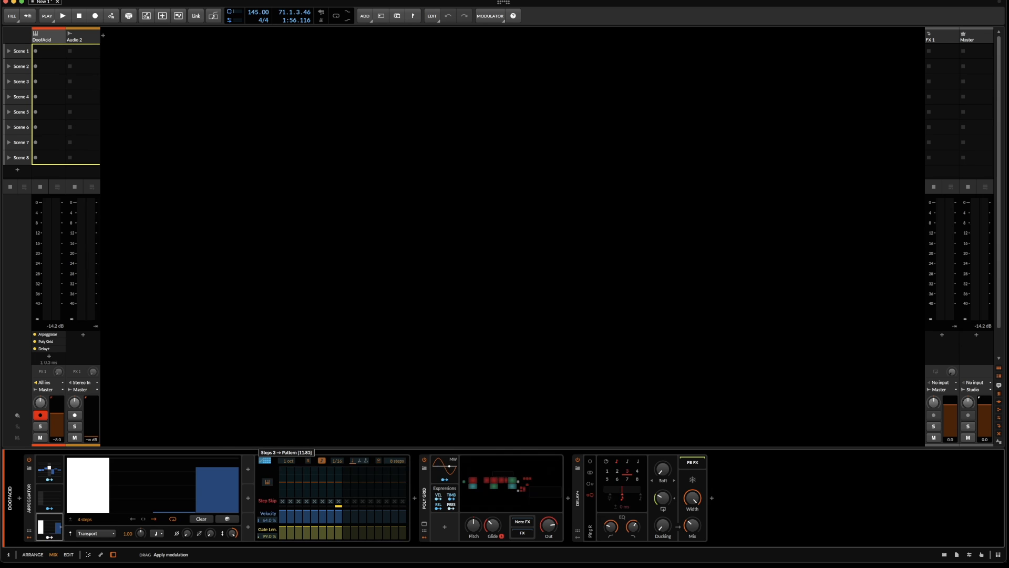
drag(264, 462, 265, 464)
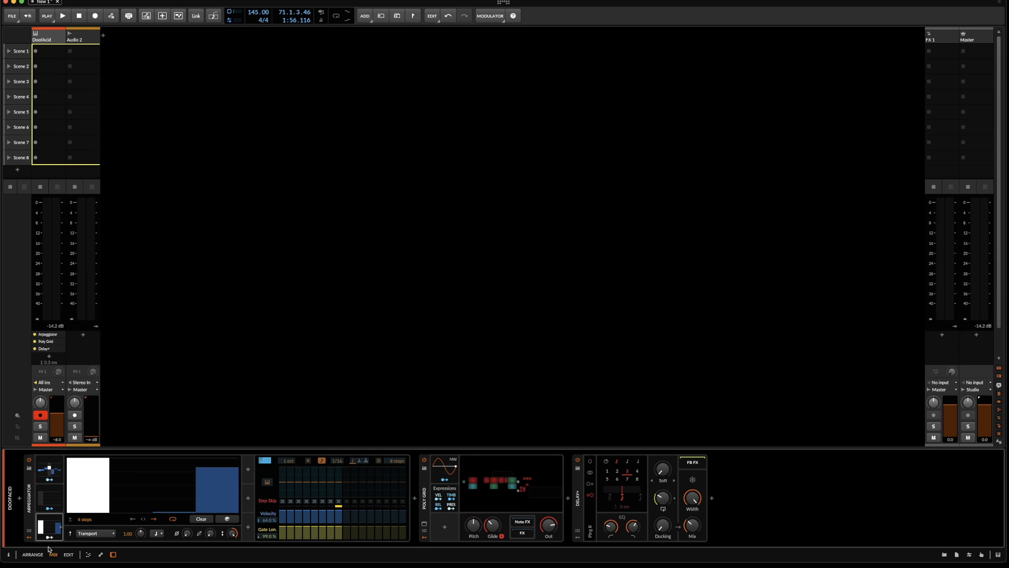
Randomize the third Steps modulator's four steps several times to try different arpeggiator pattern sequences
click(227, 519)
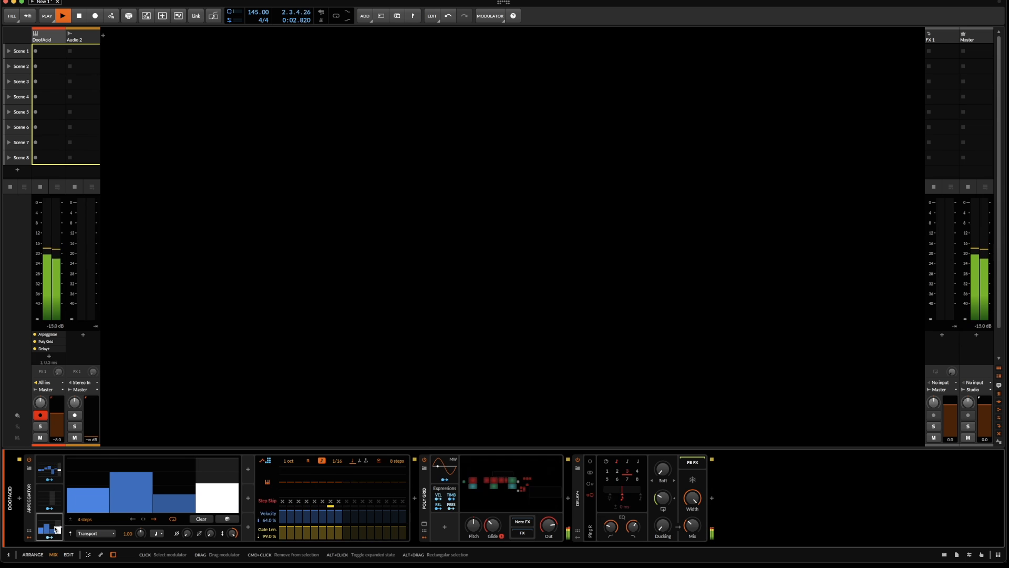
click(228, 519)
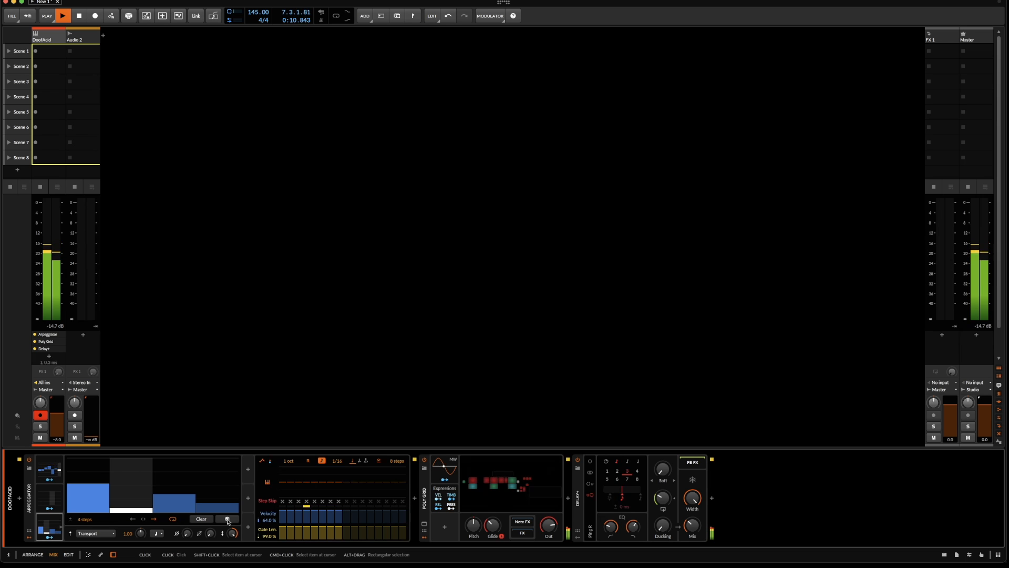
click(228, 519)
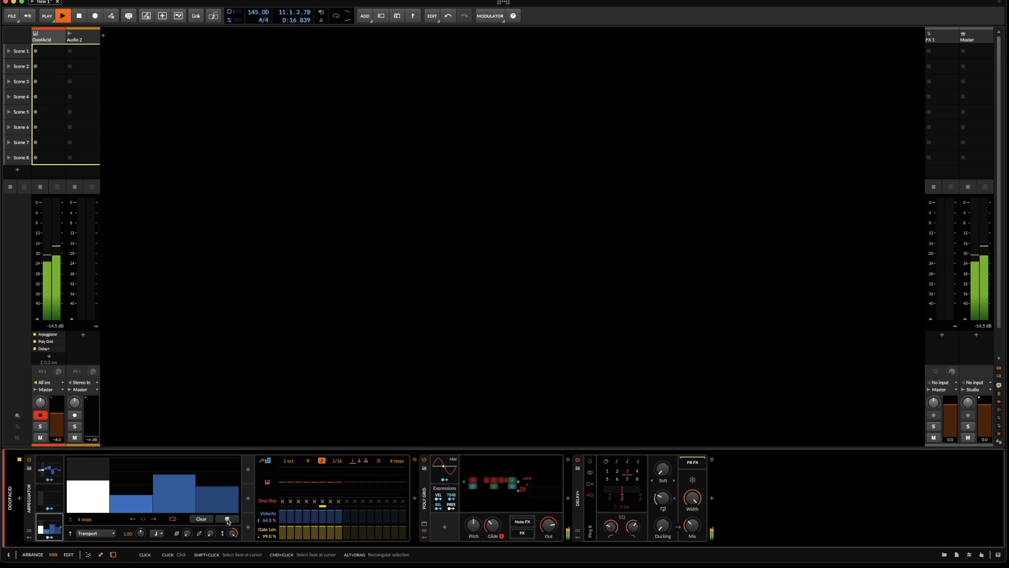
Draw the second Steps modulator's third step at about half height and its fourth step at maximum
click(49, 497)
mouse_move(188, 486)
mouse_down()
mouse_move(196, 465)
mouse_move(222, 455)
mouse_up()
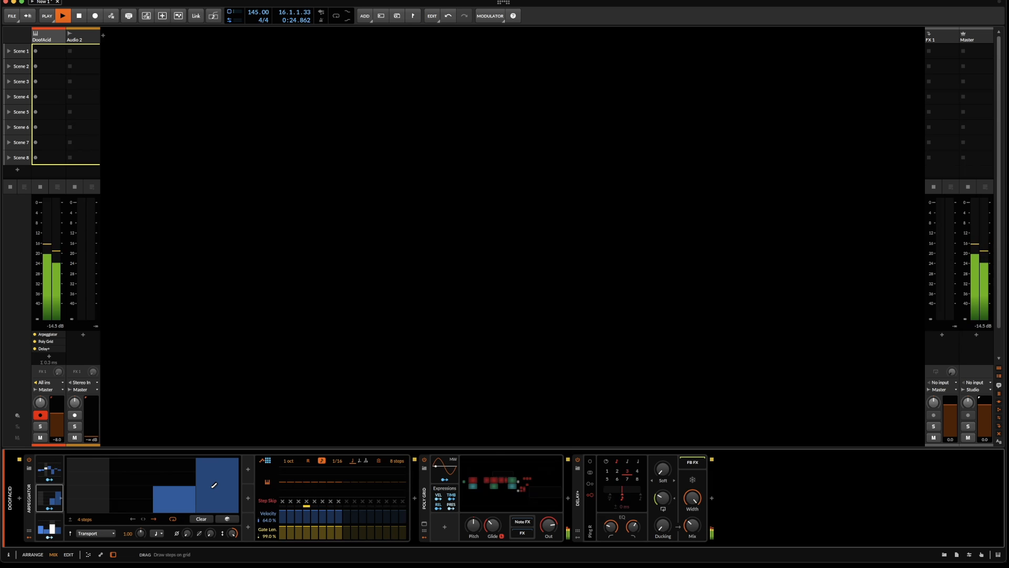
Randomize the third Steps modulator's pattern again and clear all of its steps
click(49, 528)
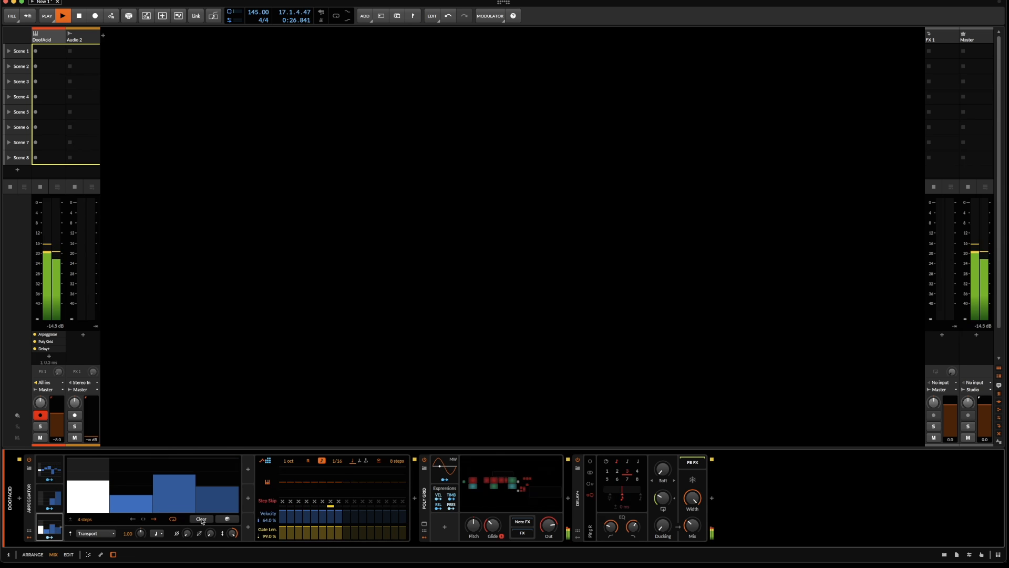
click(221, 519)
click(224, 520)
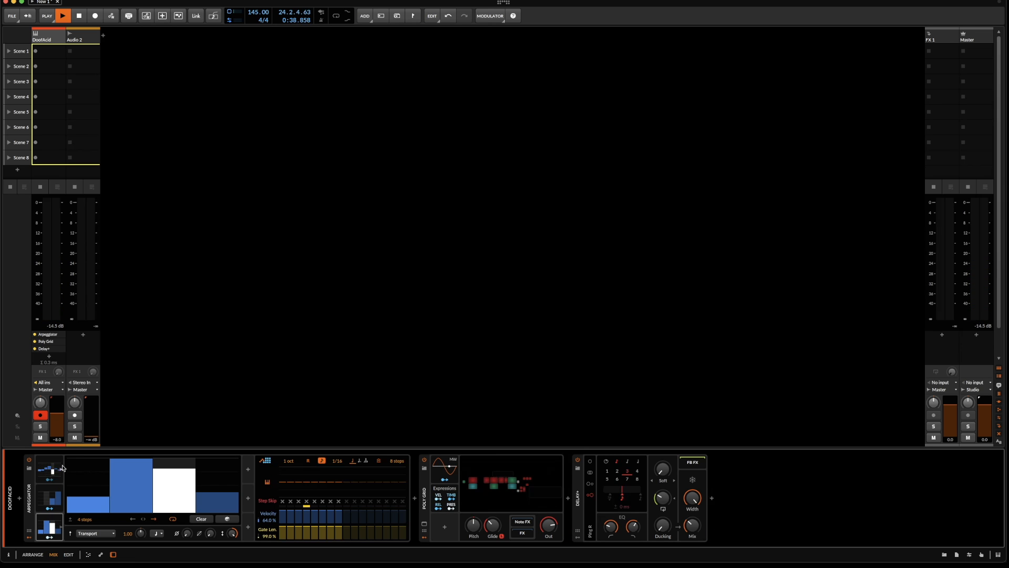
click(202, 519)
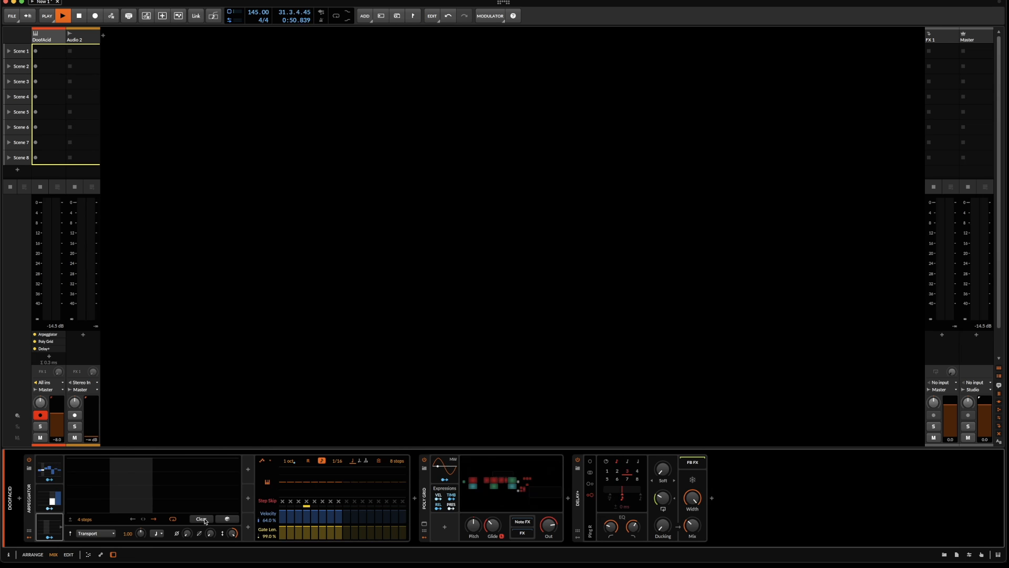
Select the 7-step gate length modulator and show its settings in the Inspector
click(51, 466)
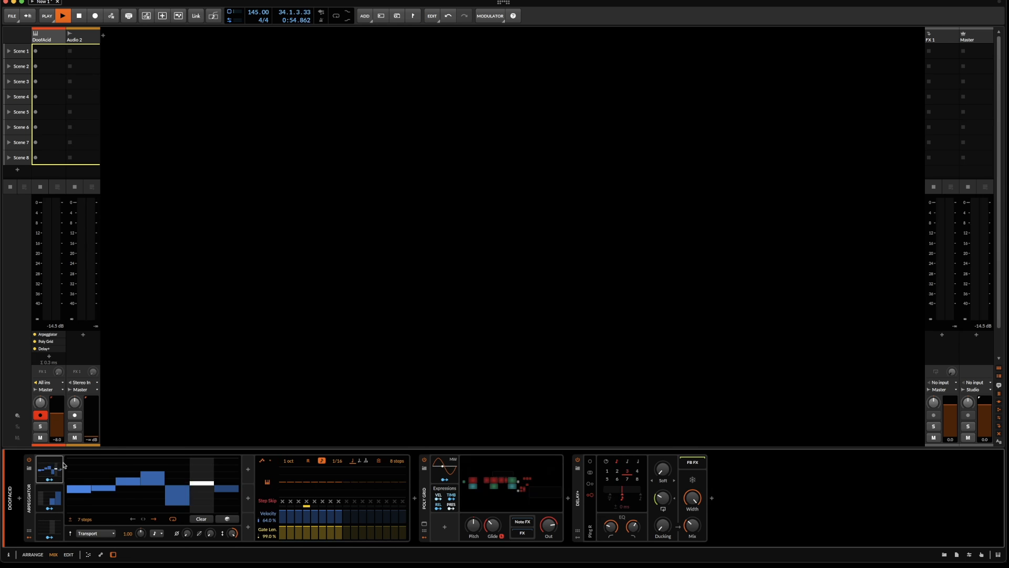
click(52, 467)
click(51, 467)
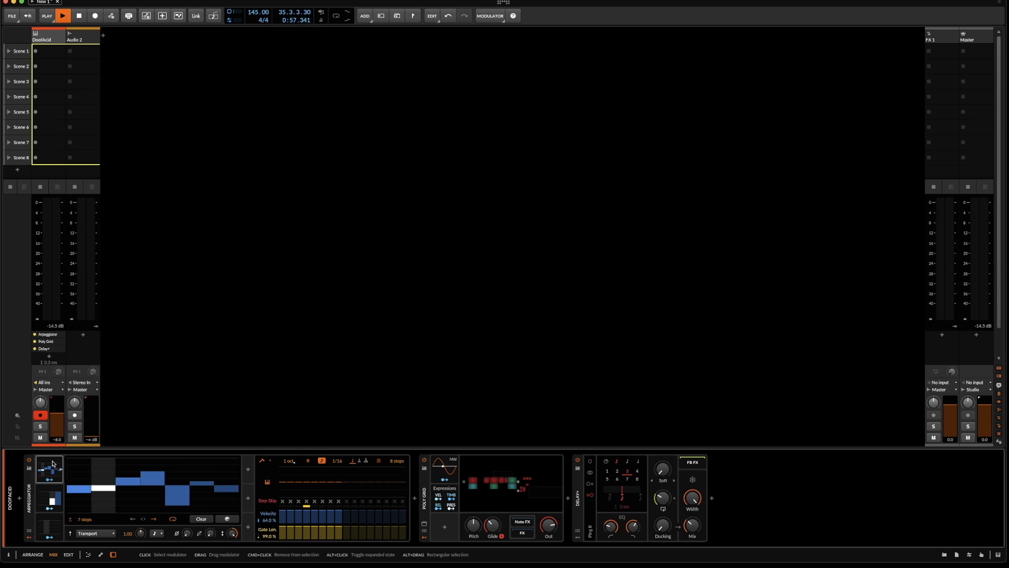
click(9, 555)
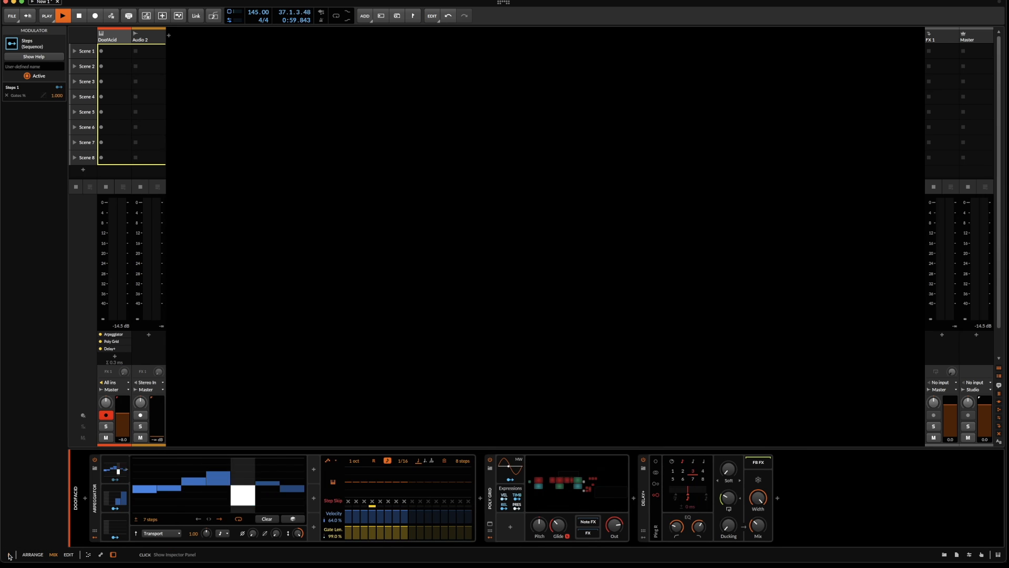
Name the first Steps modulator, which controls the gate length, "Gate"
click(116, 462)
click(117, 461)
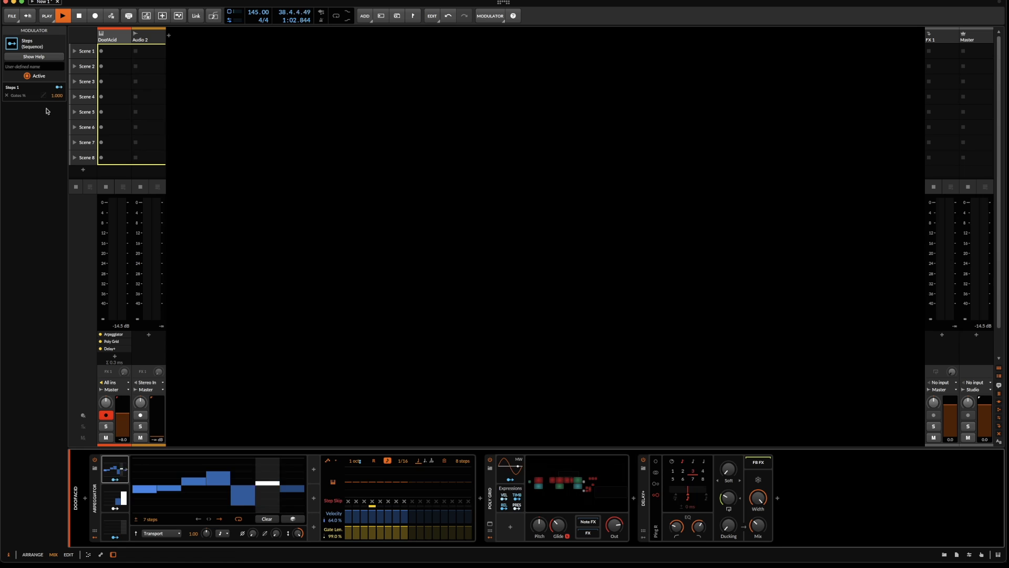
click(43, 66)
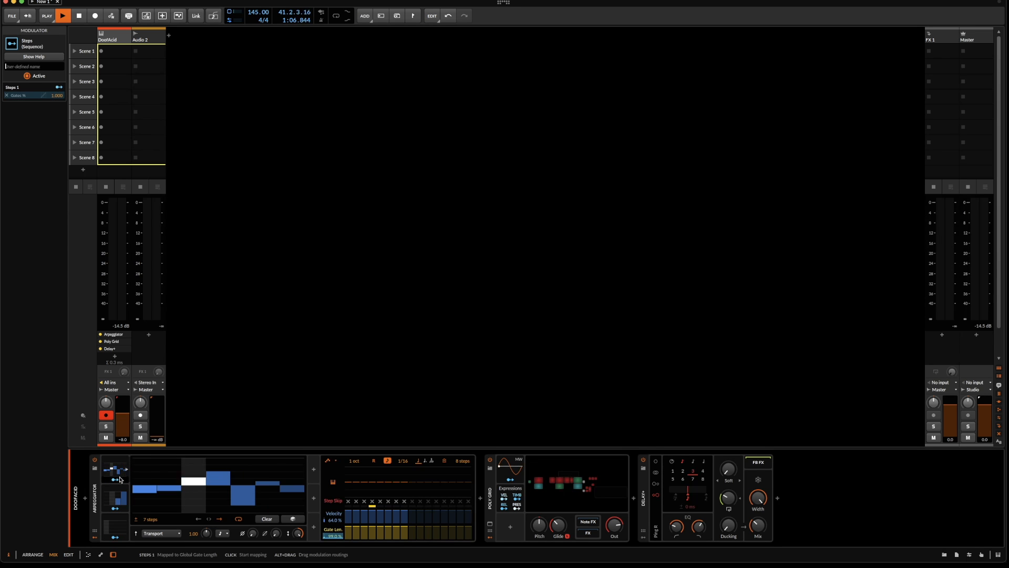
text(Gate)
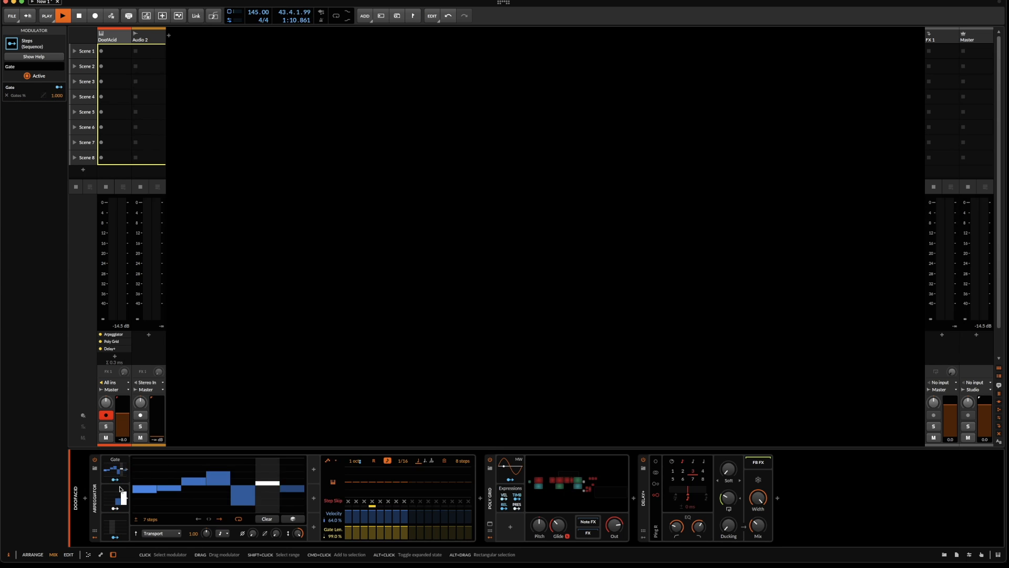
Name the second Steps modulator, which controls the octave range, "Octave"
click(121, 488)
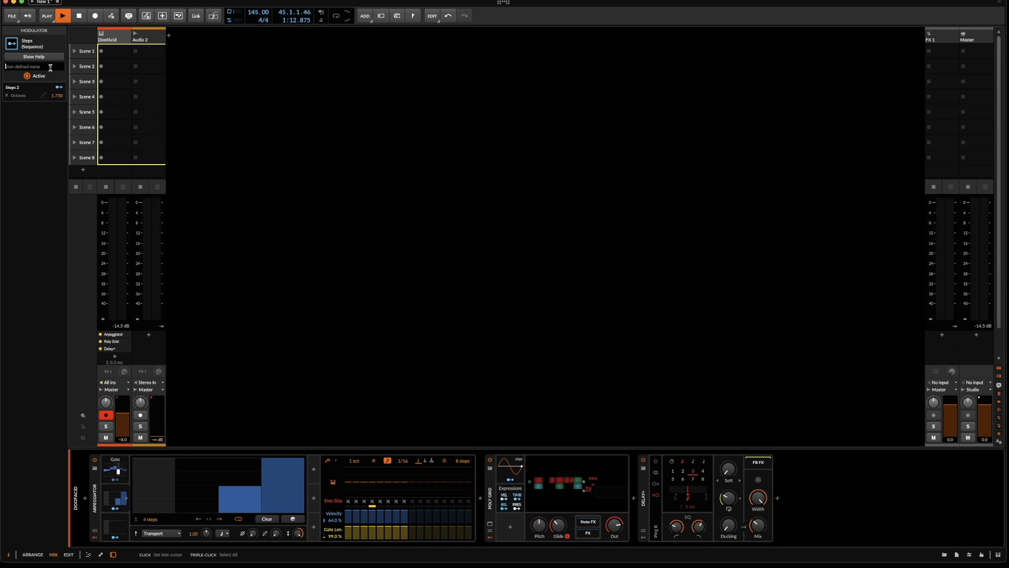
text(Oct)
key(Return)
text(a)
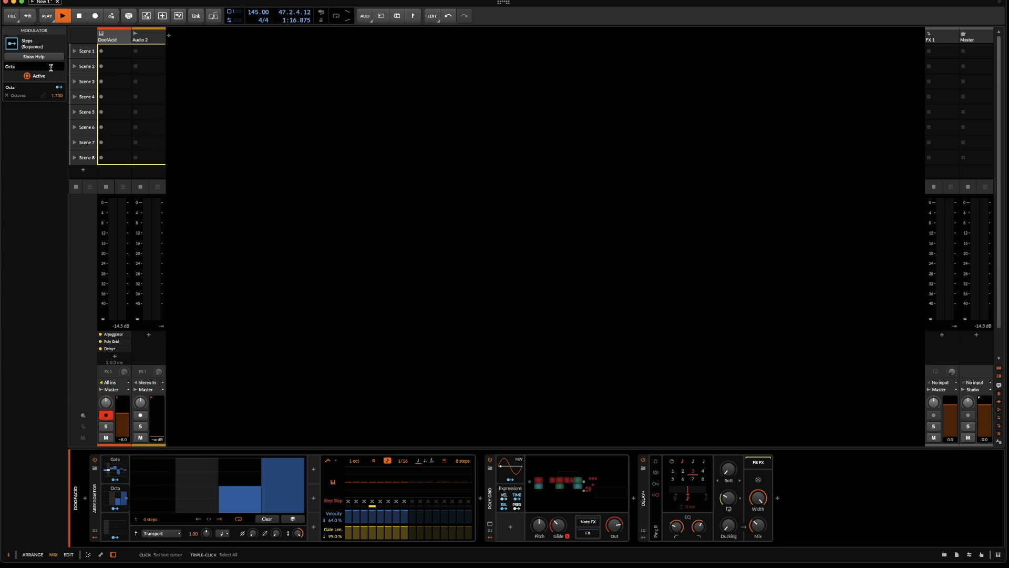
text(ve)
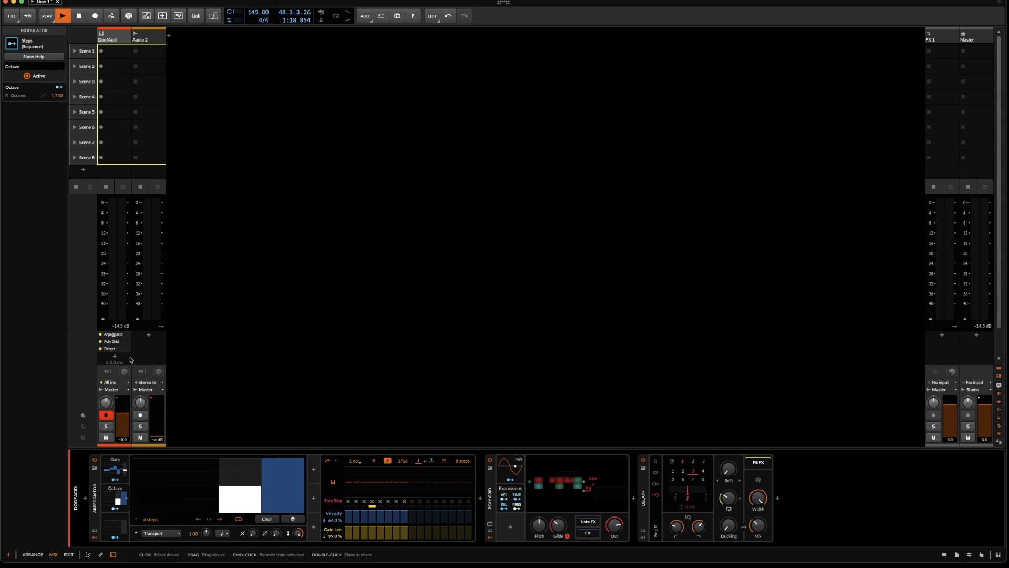
Name the third Steps modulator, which controls the arpeggiator's note pattern, "Play Mode"
click(109, 530)
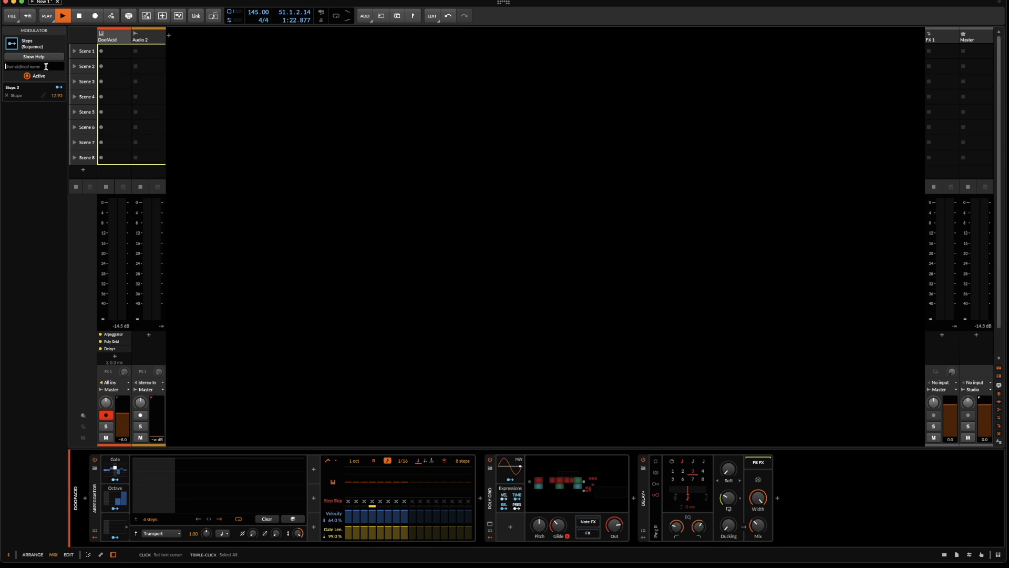
text(la)
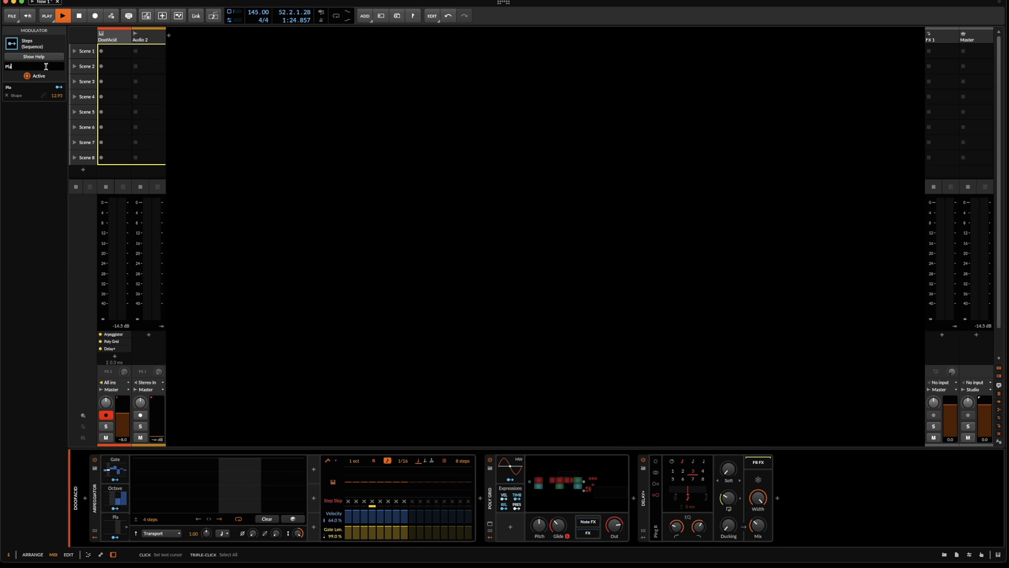
text(y Mode)
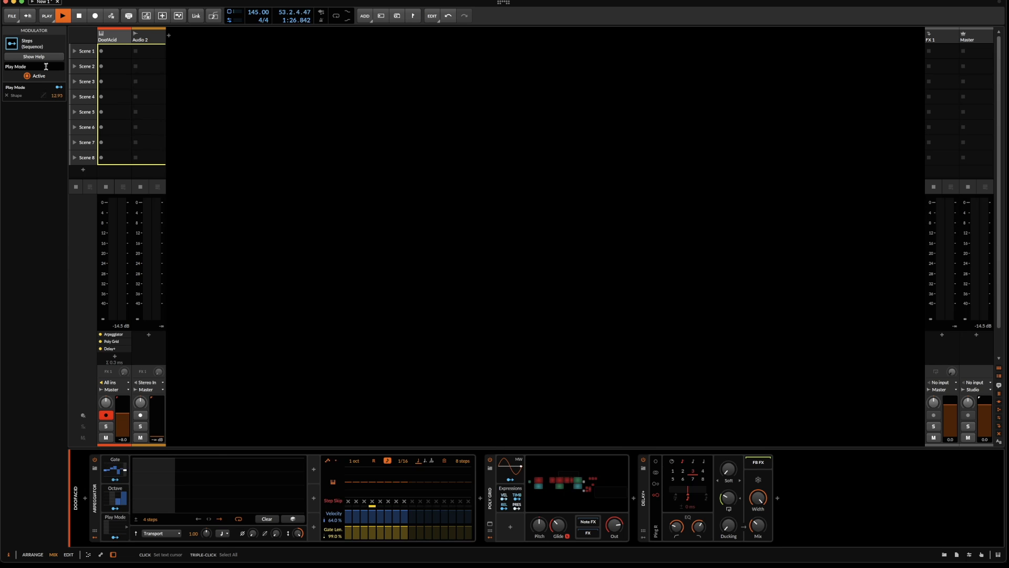
click(50, 126)
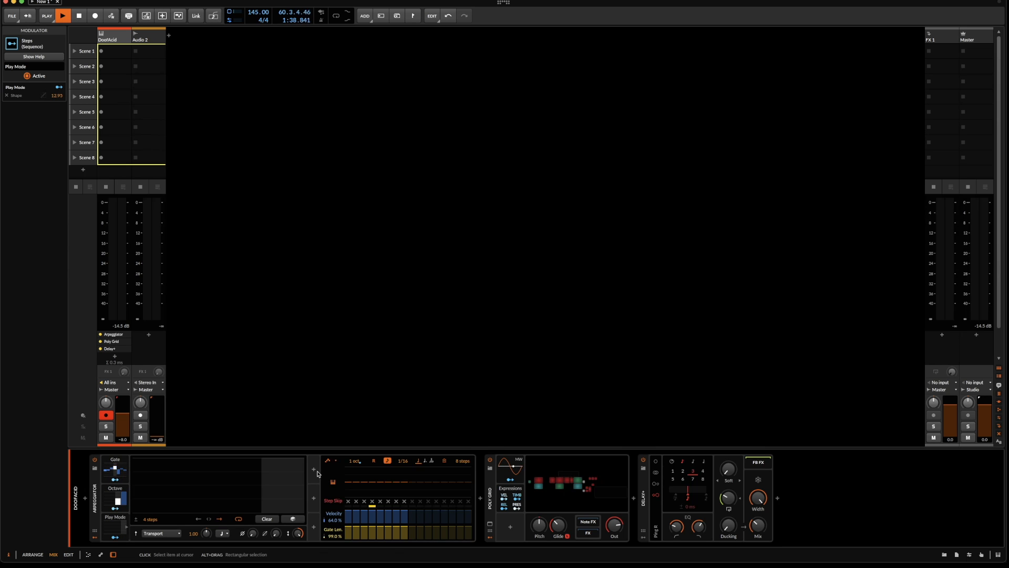
Add a fourth Steps modulator to the Arpeggiator in the next empty modulator slot
drag(364, 482, 364, 482)
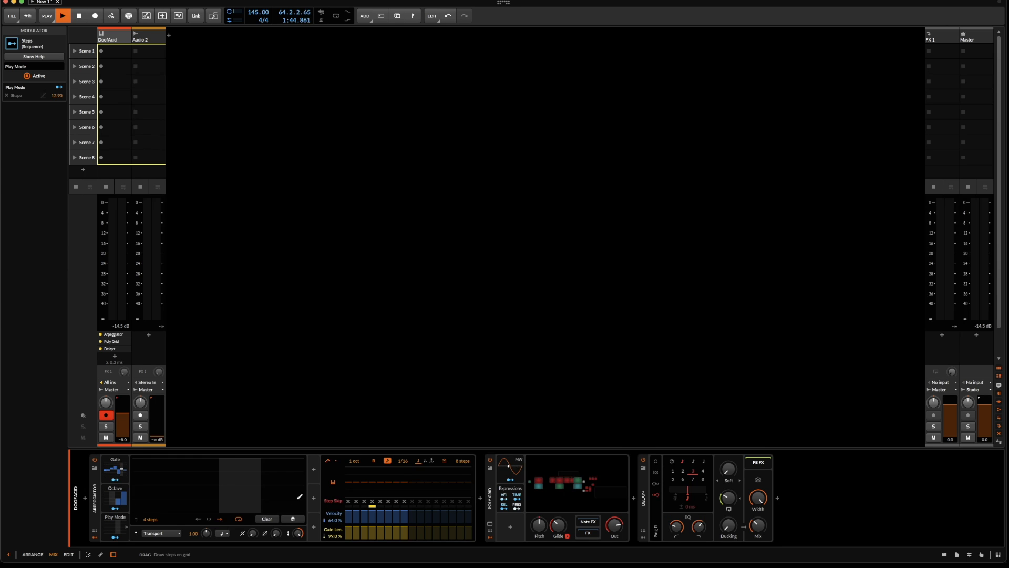
click(313, 468)
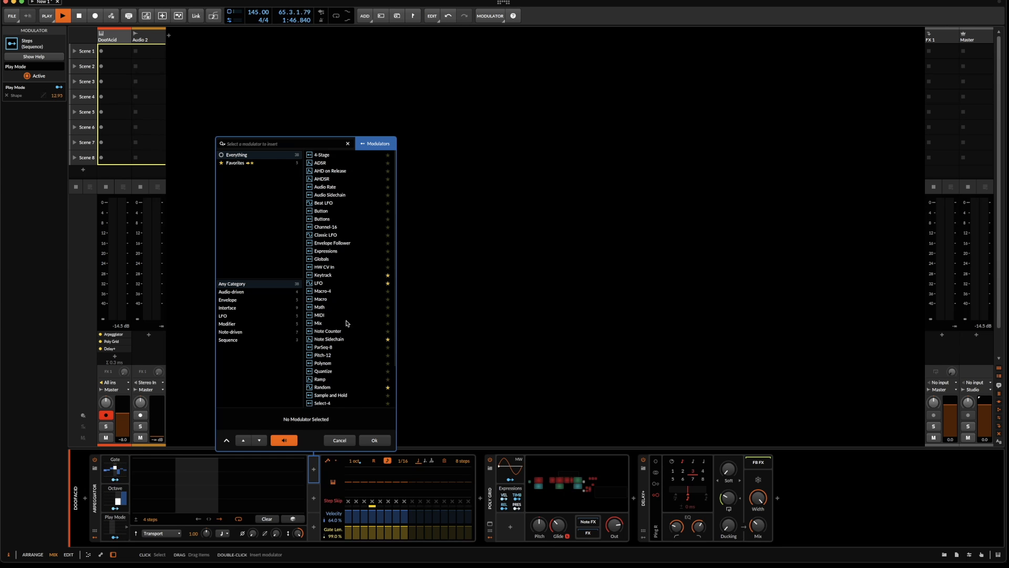
scroll(347, 320, down, 3)
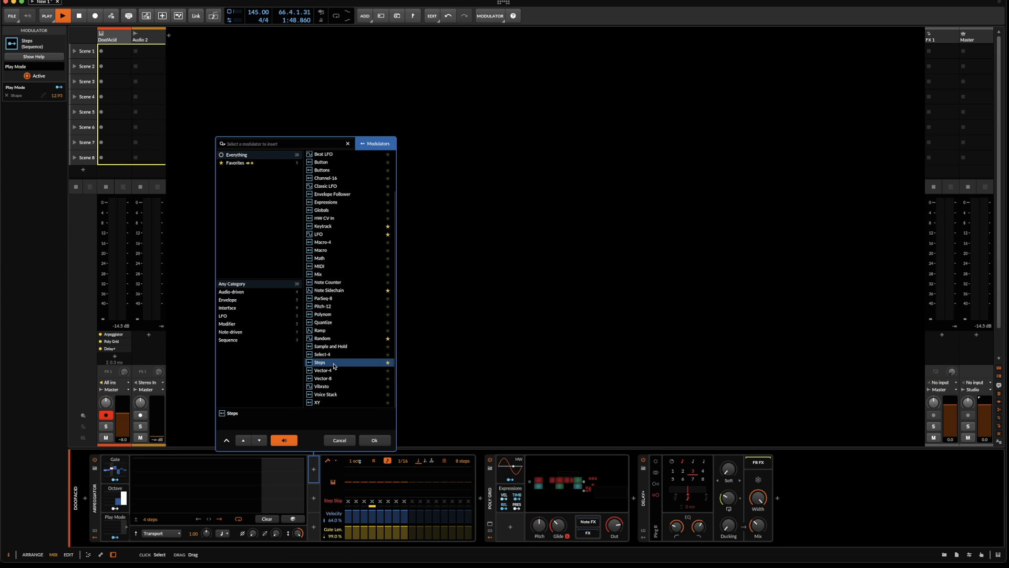
click(333, 363)
click(372, 439)
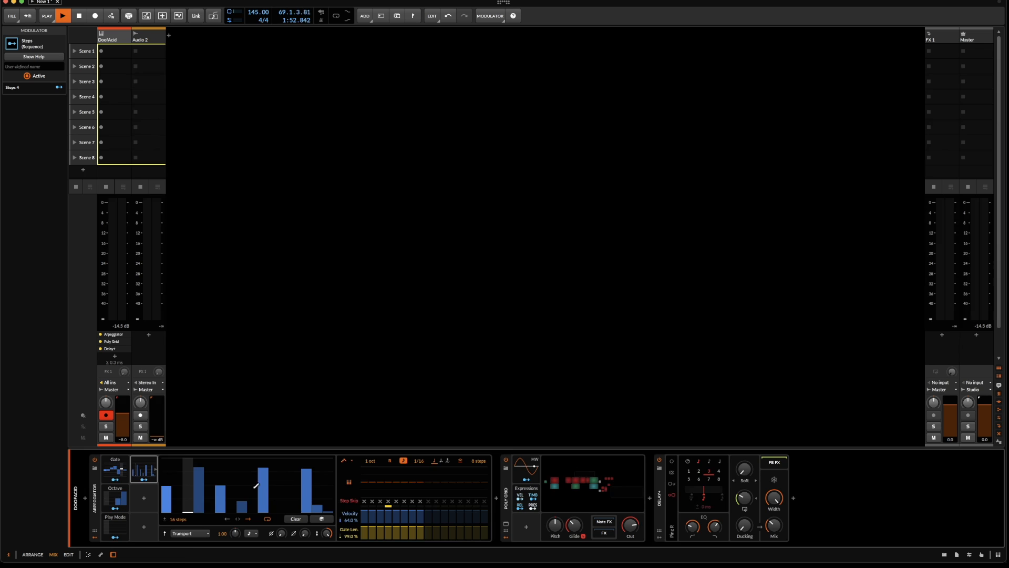
Set the new Steps modulator's length to 8 steps and make its output bipolar
drag(195, 520, 195, 536)
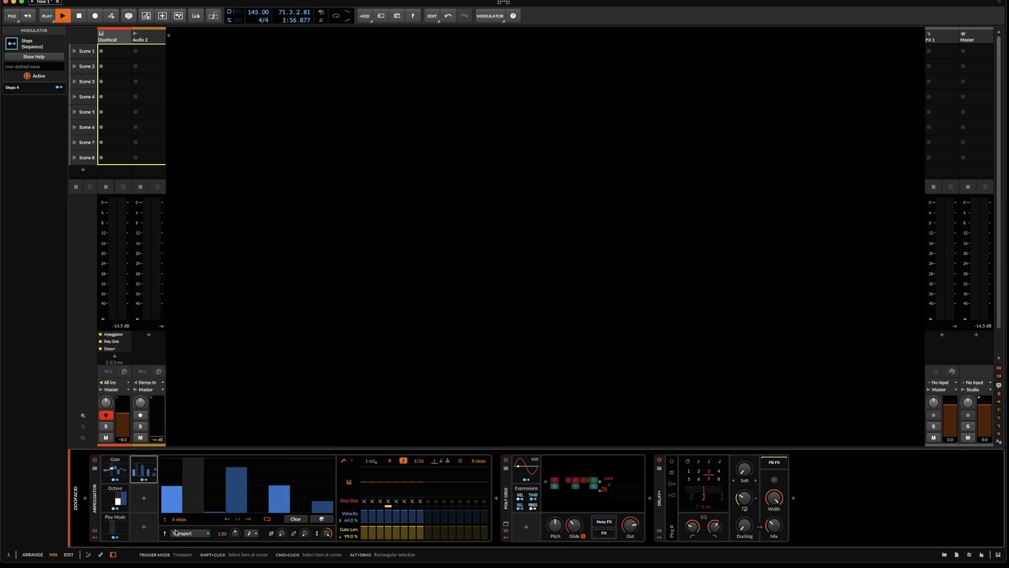
click(249, 534)
click(247, 534)
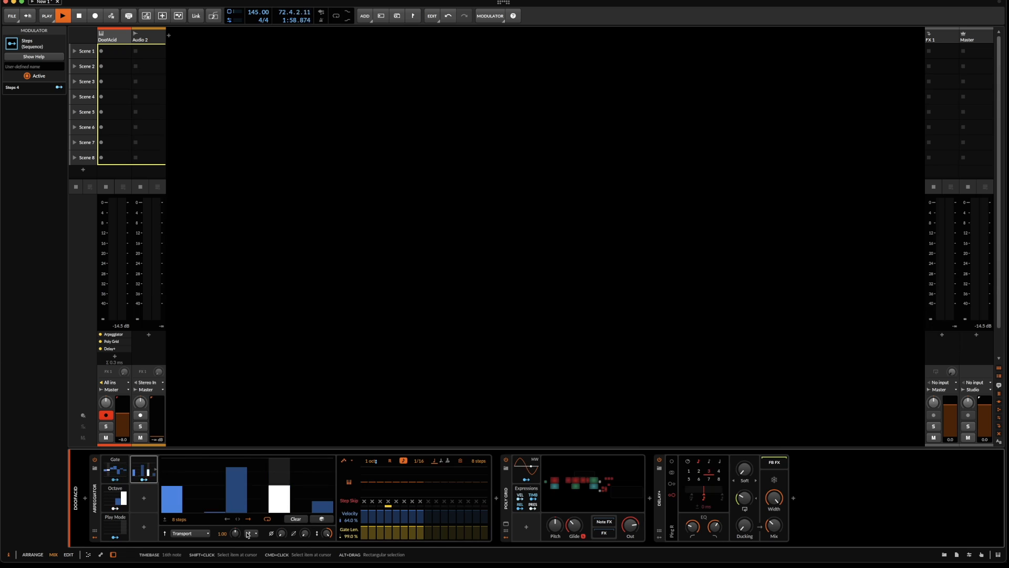
click(164, 520)
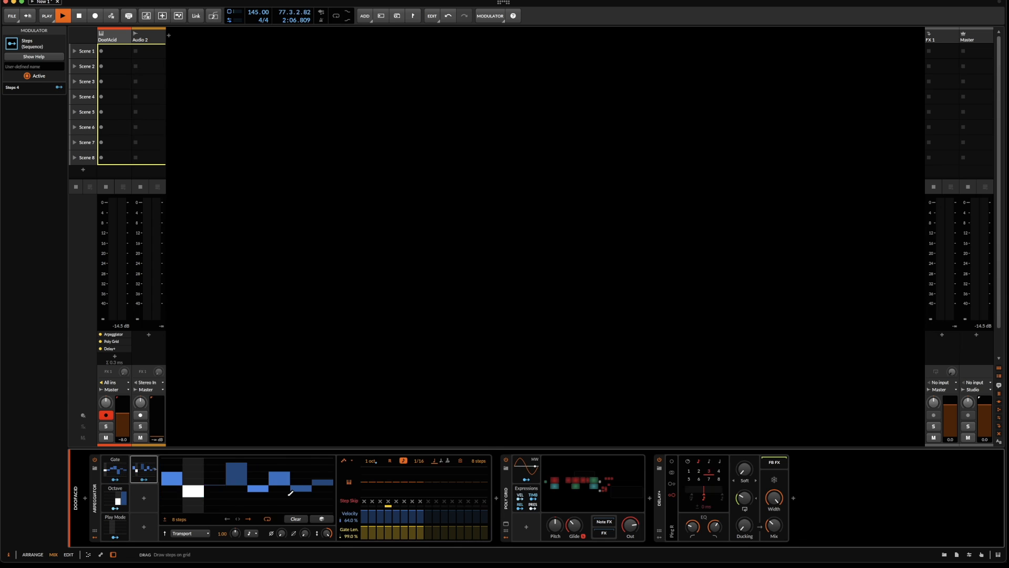
Clear all steps of the fourth Steps modulator and set its timebase to Quarter note
click(296, 518)
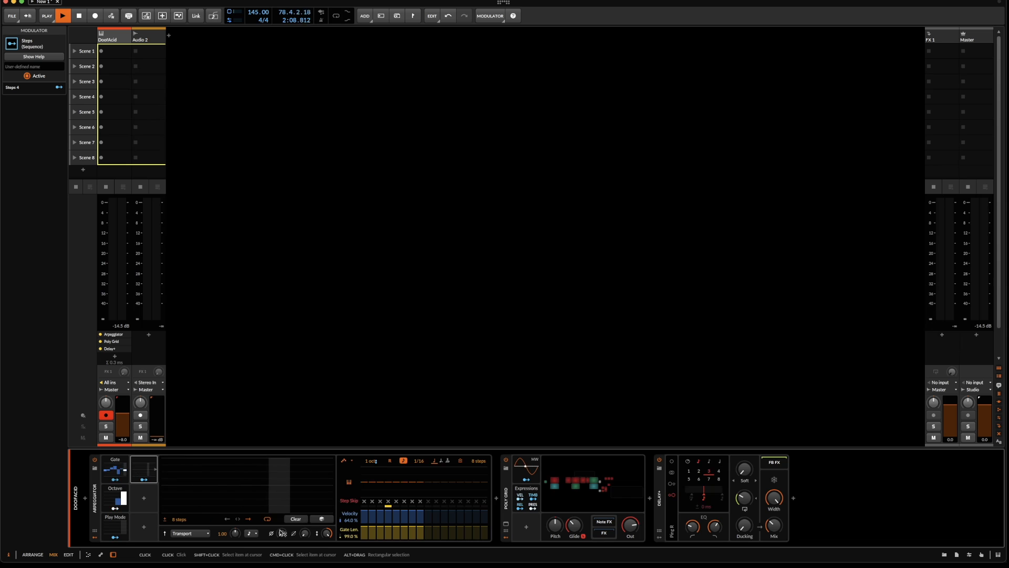
click(251, 533)
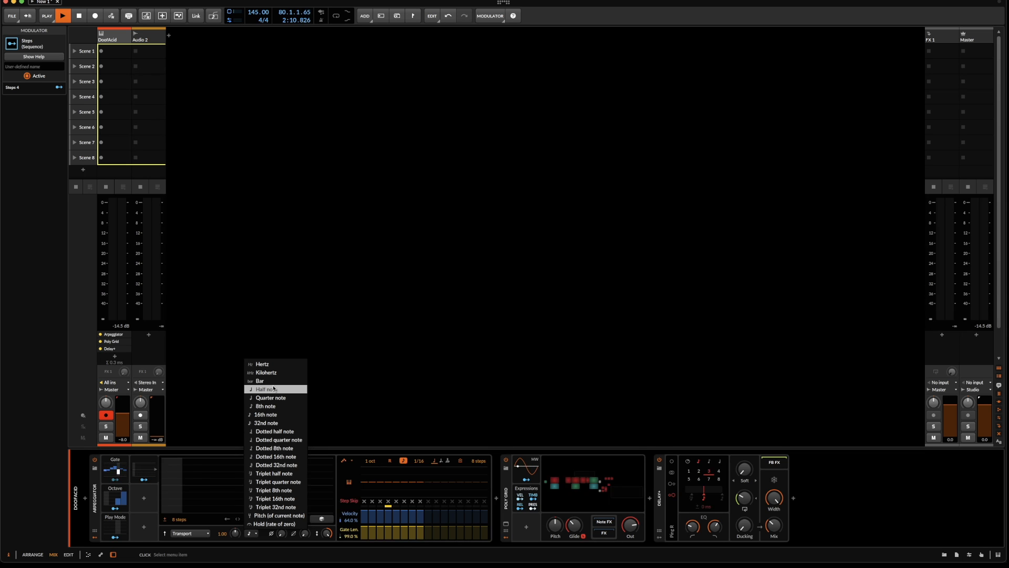
click(277, 398)
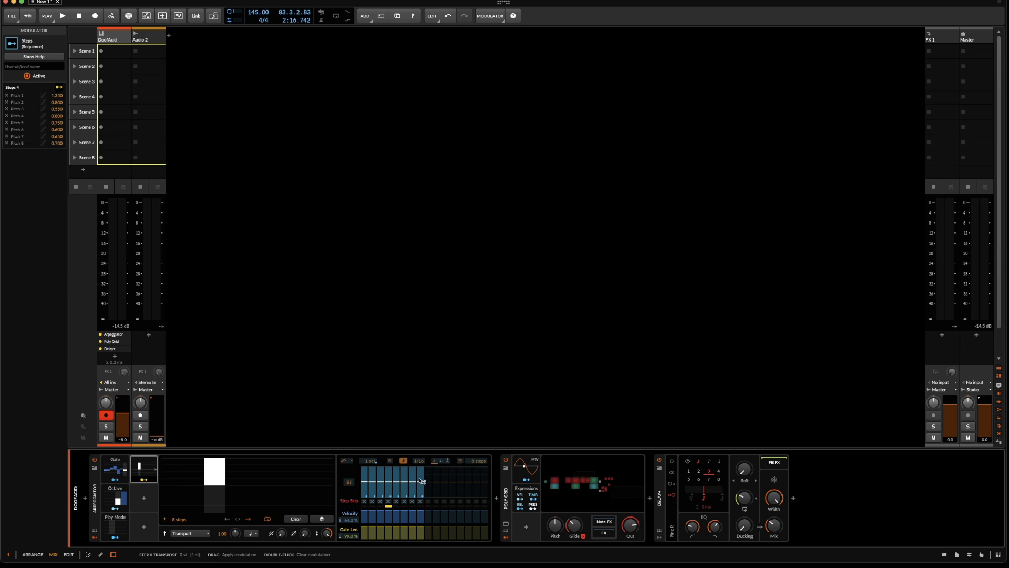
Set the fourth Steps modulator's amounts for Pitch 1 through Pitch 8 to 12.00 and restart playback
double_click(59, 96)
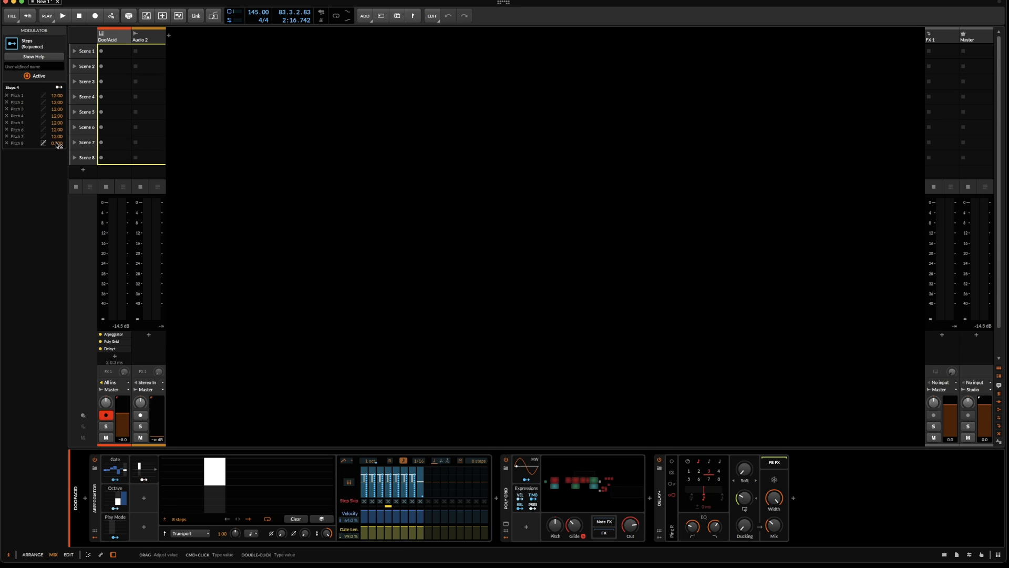
key(Return)
key(space)
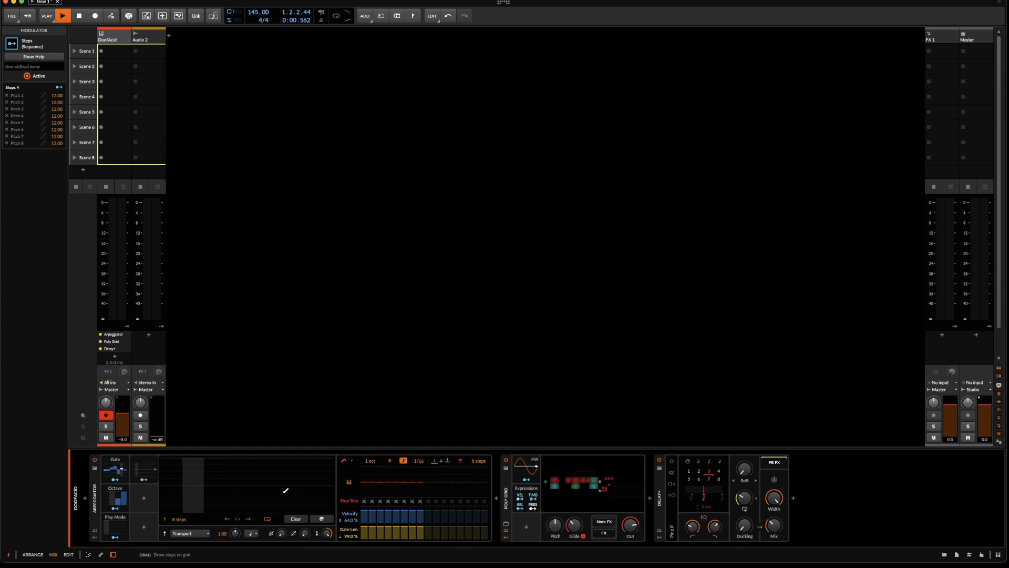
Try different values in the last three steps of the pitch Steps modulator and clear the pattern
click(308, 471)
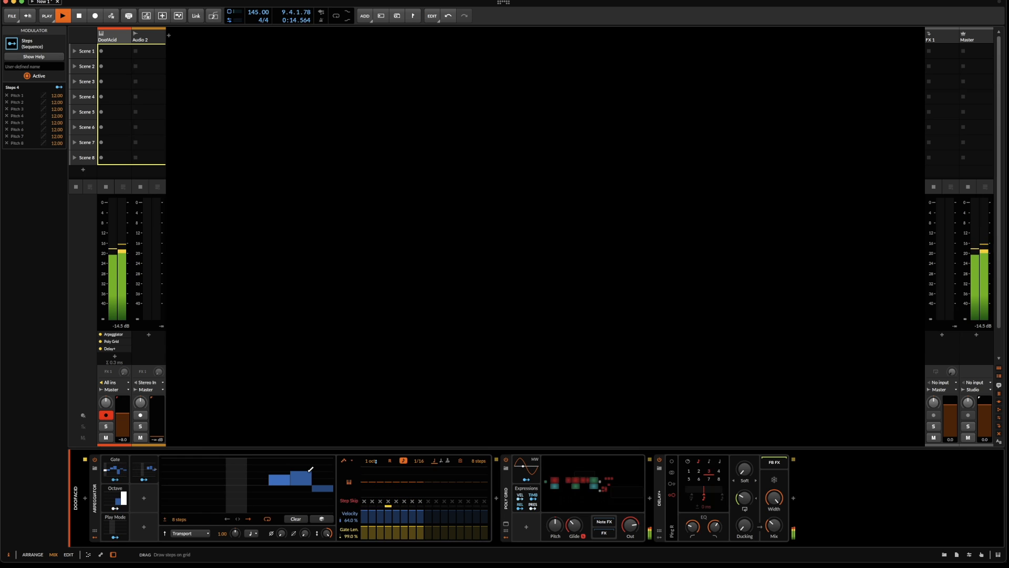
click(303, 480)
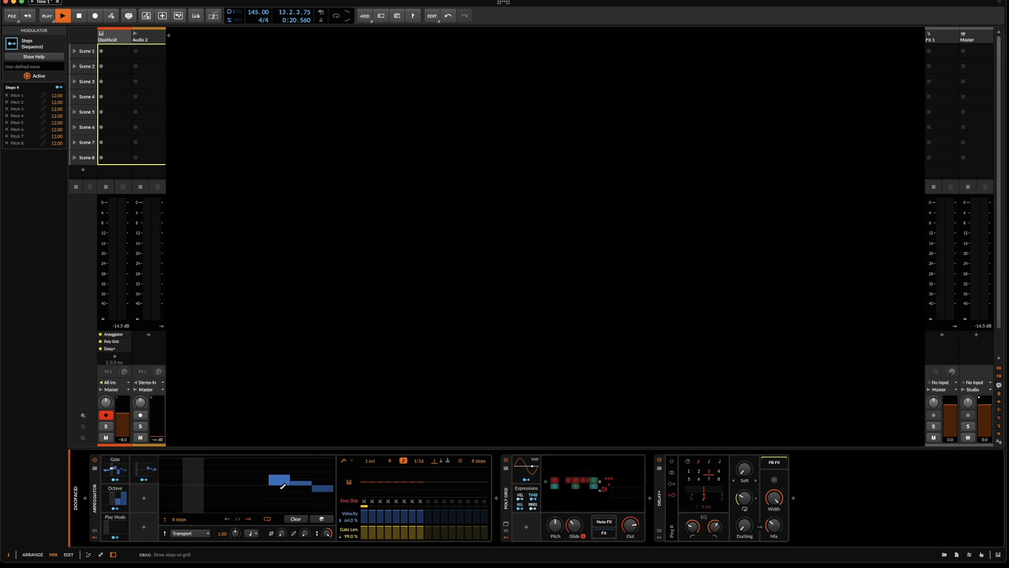
click(295, 519)
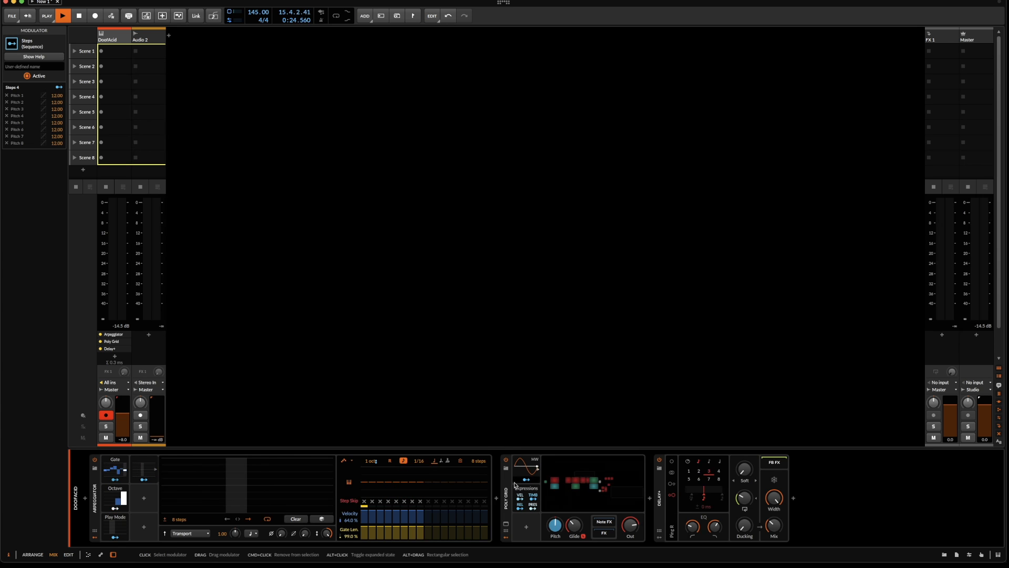
Insert a Key Filter between the Arpeggiator and the Poly Grid and set it to F Minor
click(497, 497)
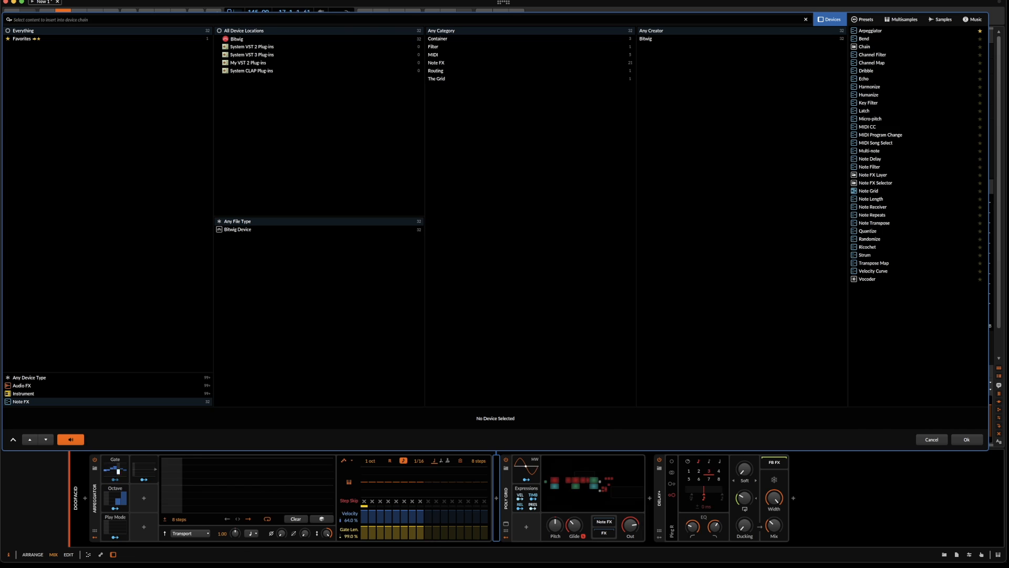
click(875, 104)
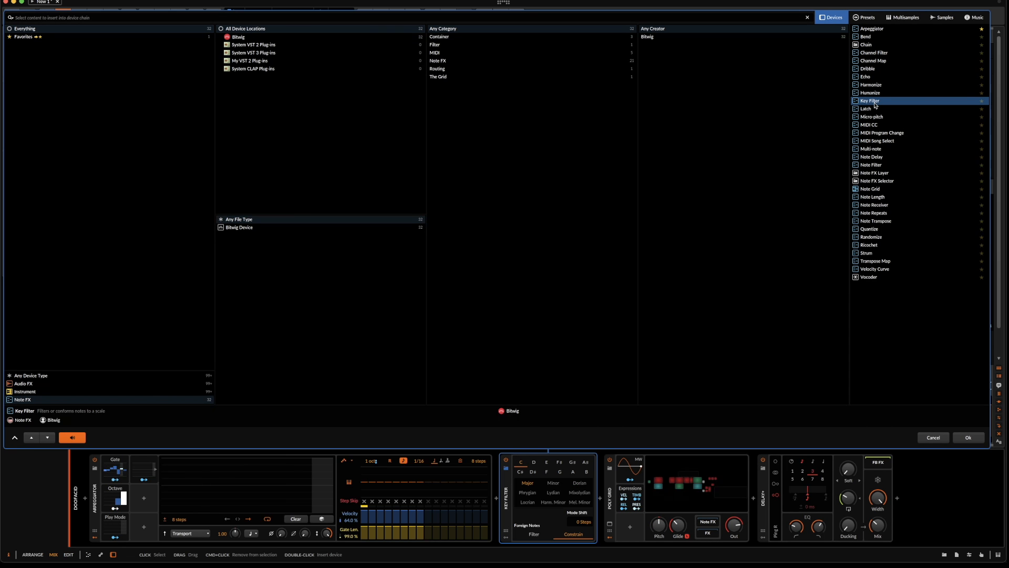
click(968, 438)
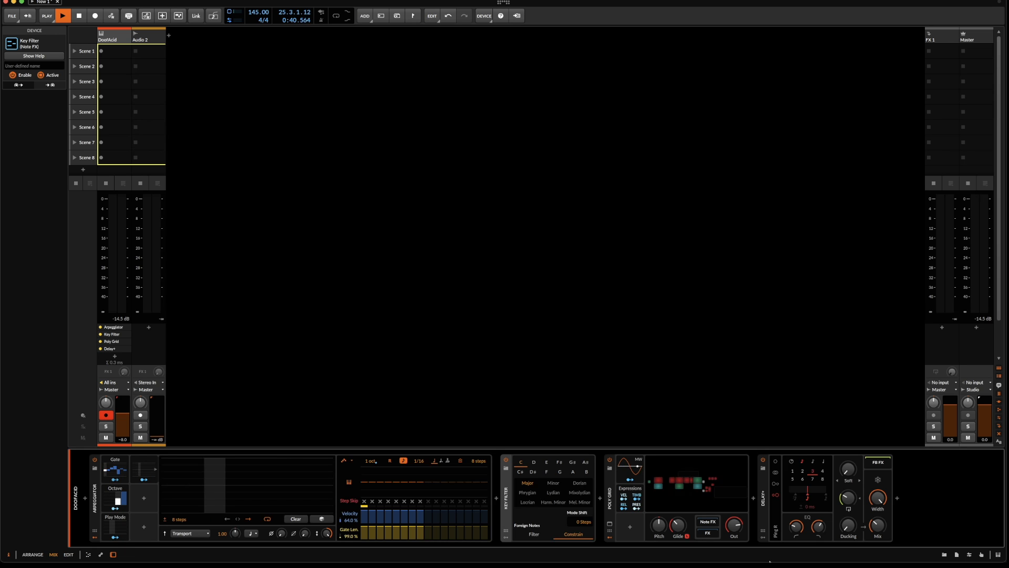
click(547, 472)
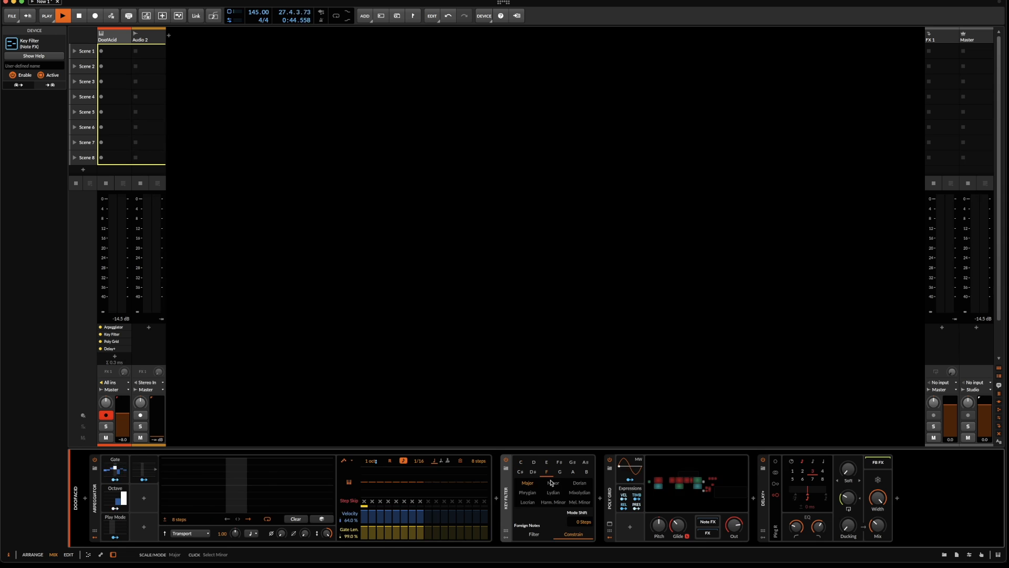
click(553, 484)
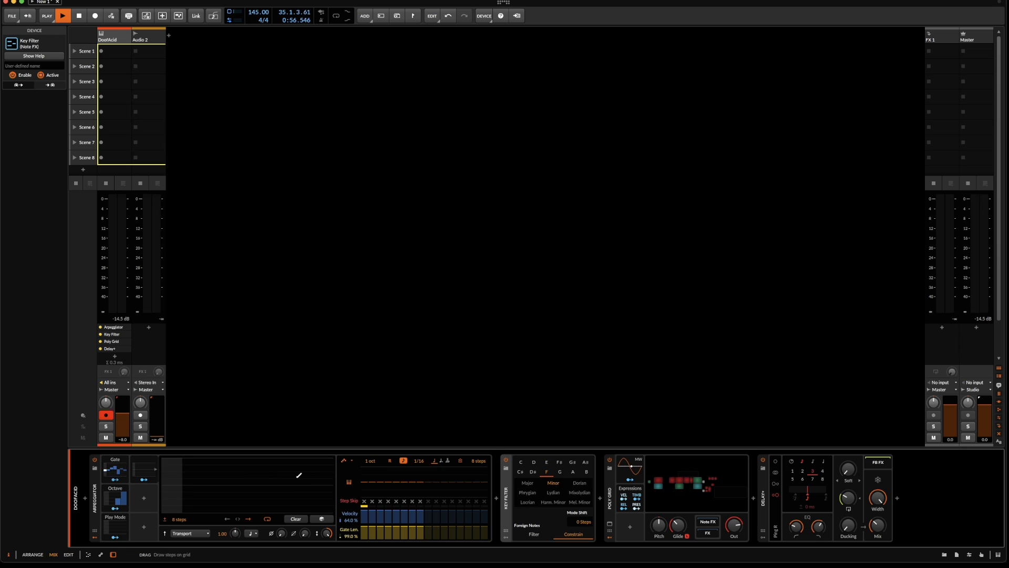
Draw positive values in the pitch Steps modulator's sixth, seventh and eighth steps, with the seventh highest at just over half height
click(280, 480)
click(300, 490)
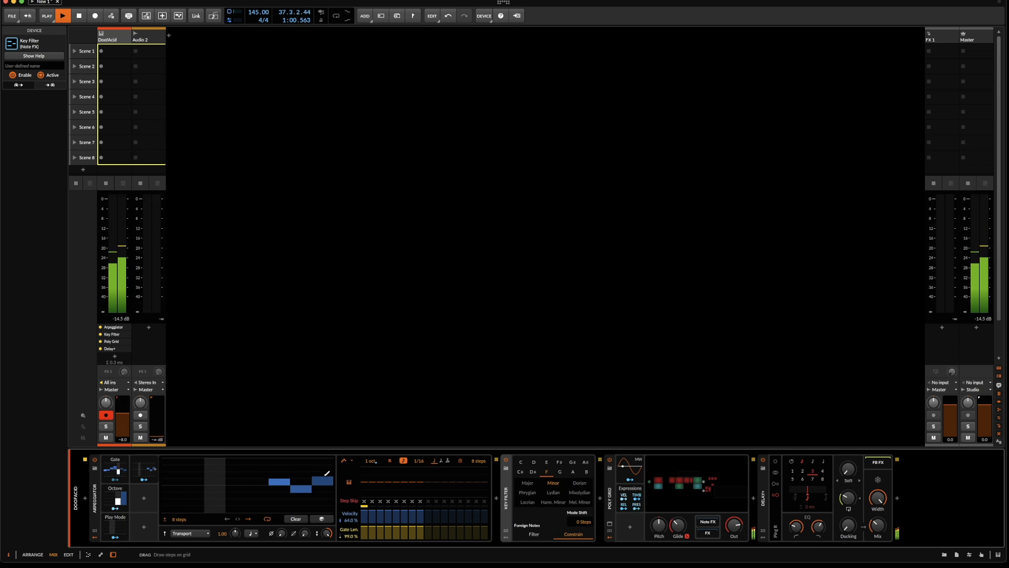
drag(318, 476, 310, 468)
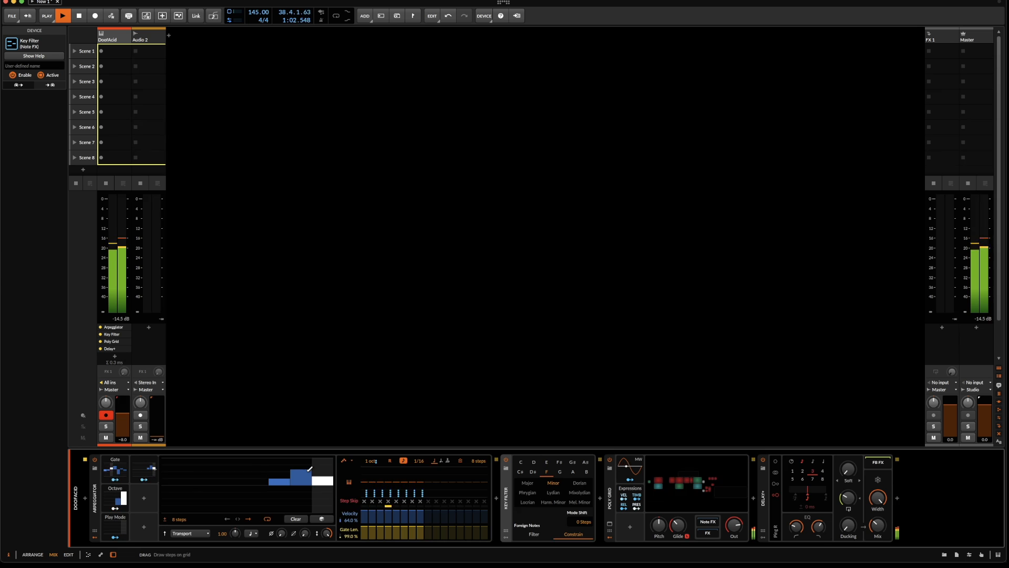
Lower the Octave modulator's last steps and set the pitch Steps modulator's eighth step slightly below the centre line
click(127, 503)
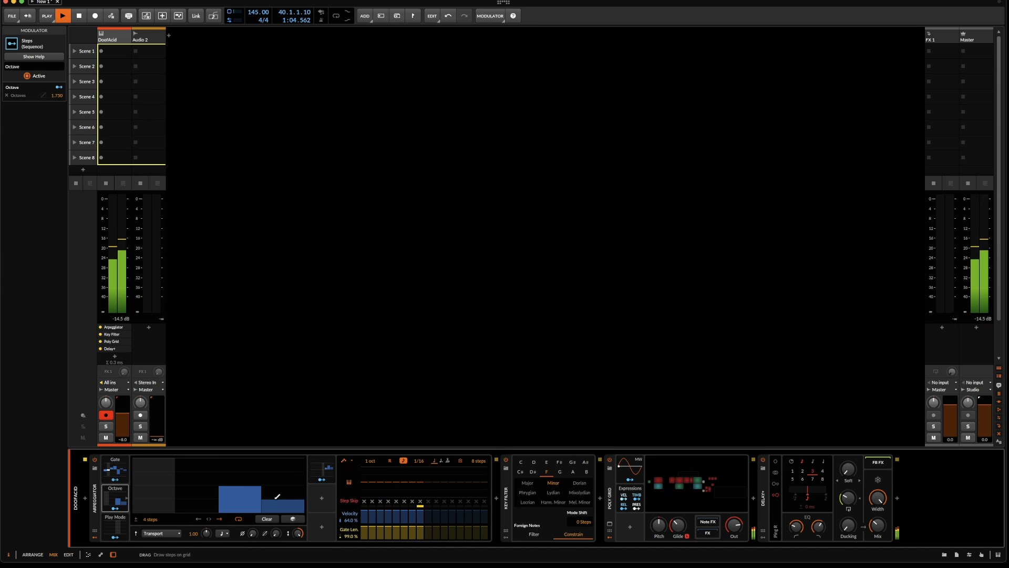
click(326, 470)
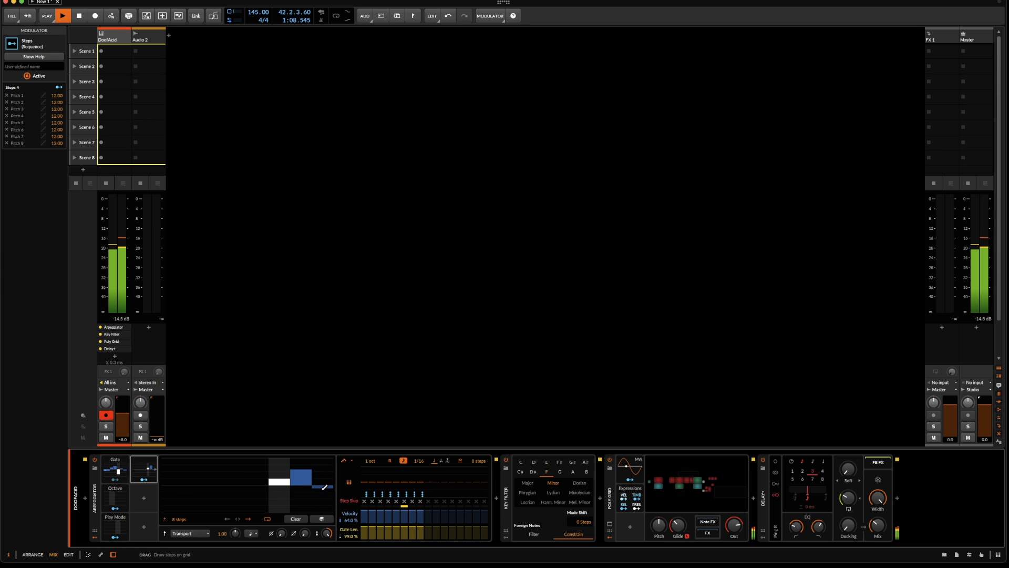
click(324, 487)
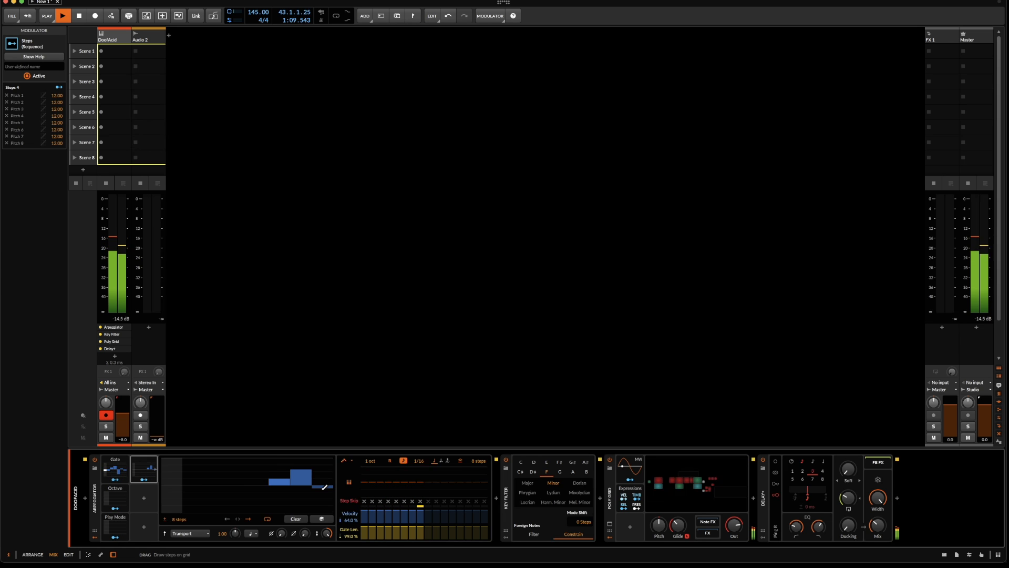
Try an 8th-note timebase on the pitch Steps modulator, with its seventh and fifth steps set below the centre line
click(251, 533)
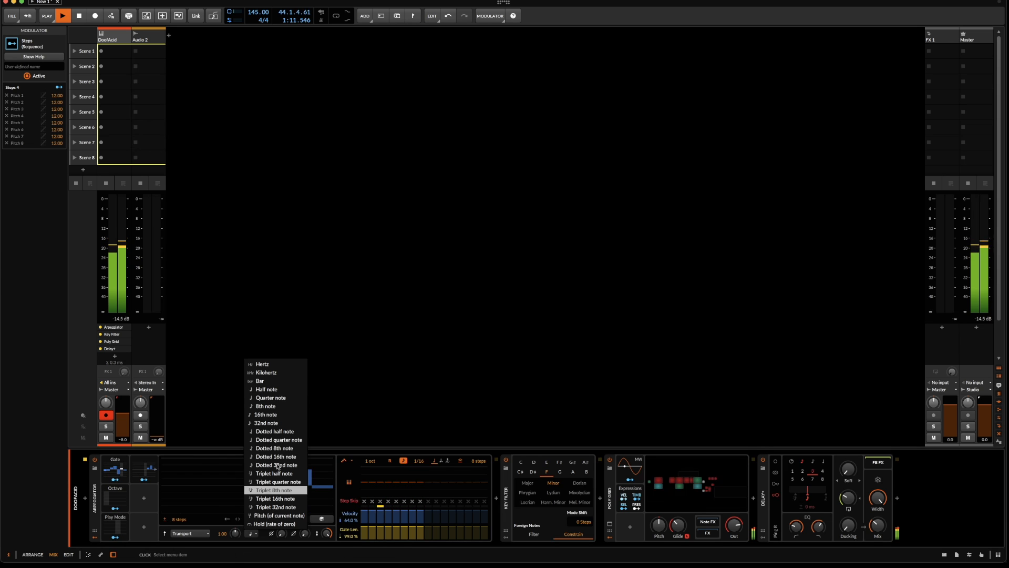
click(280, 406)
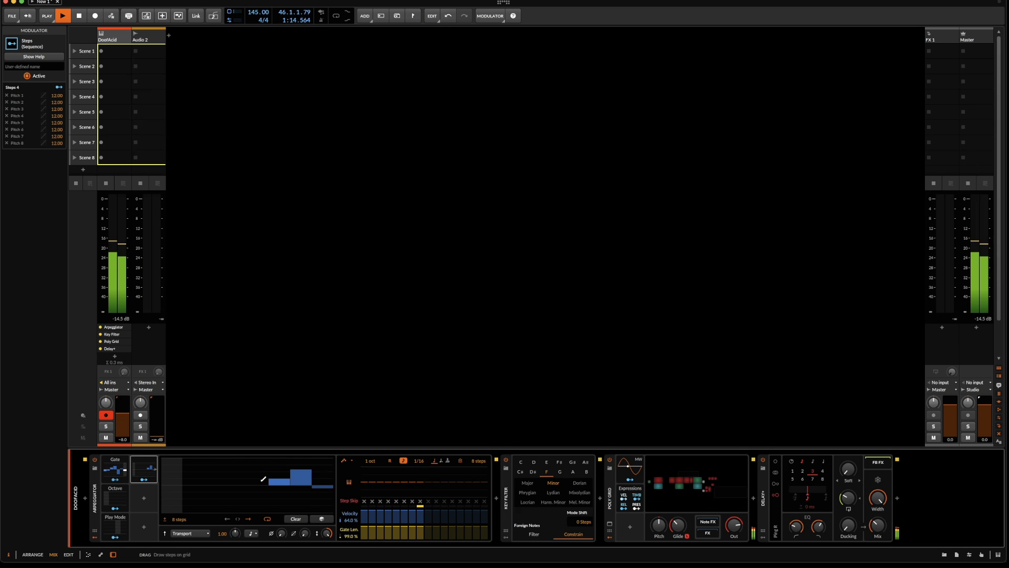
click(300, 489)
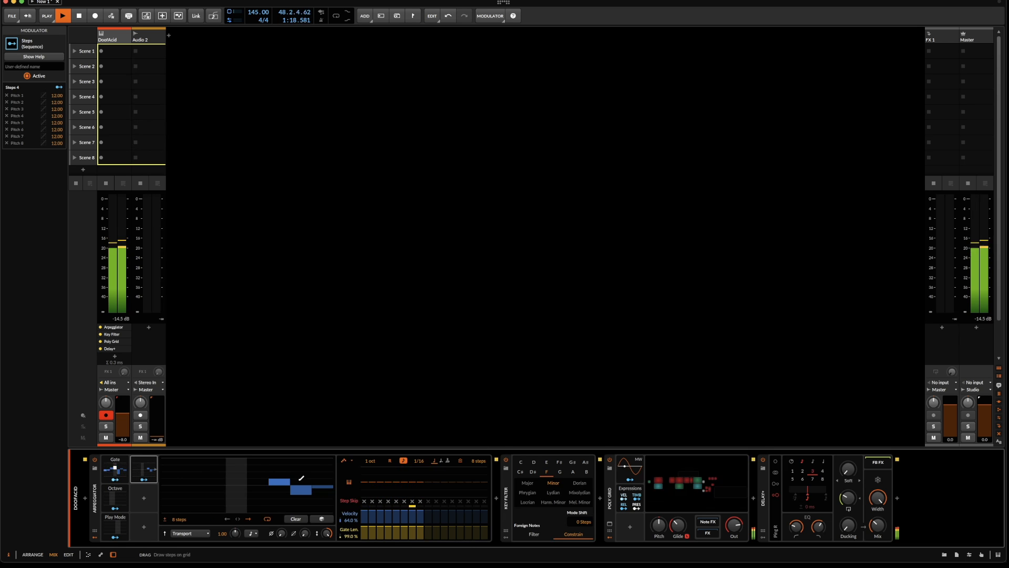
click(254, 488)
drag(254, 488, 254, 498)
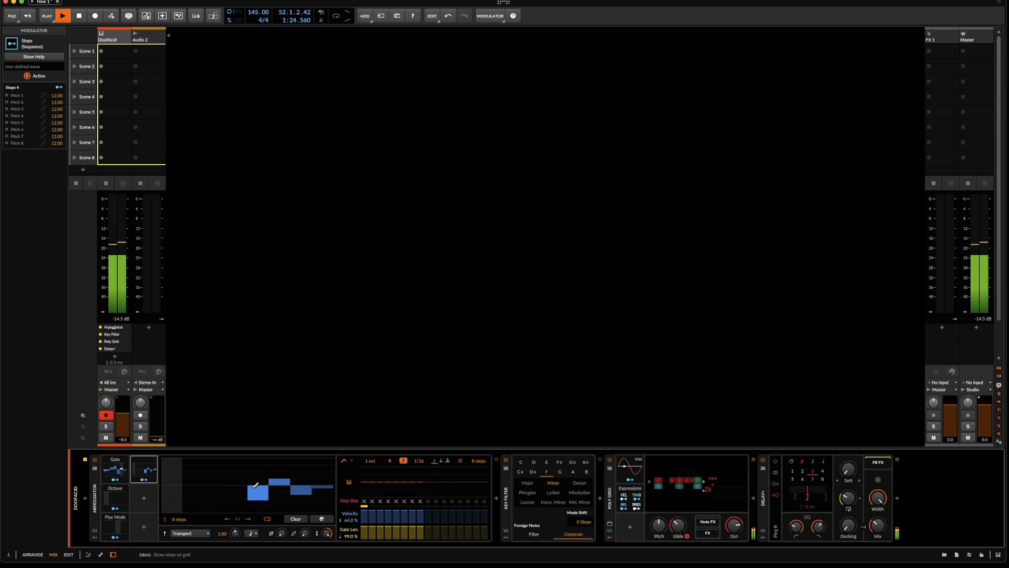
Set the pitch Steps modulator's timebase to 16th note and clear its pattern
click(252, 534)
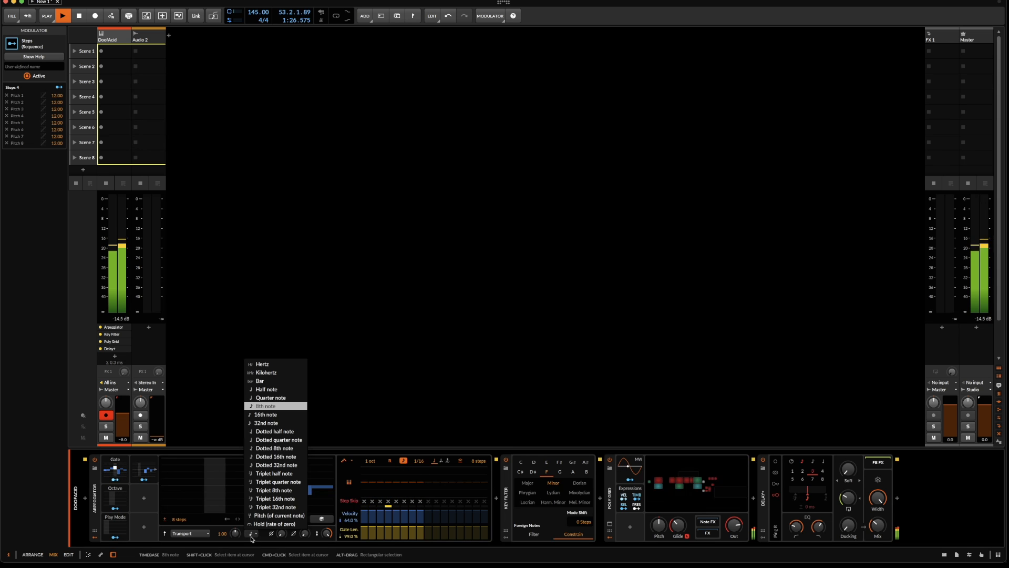
click(284, 417)
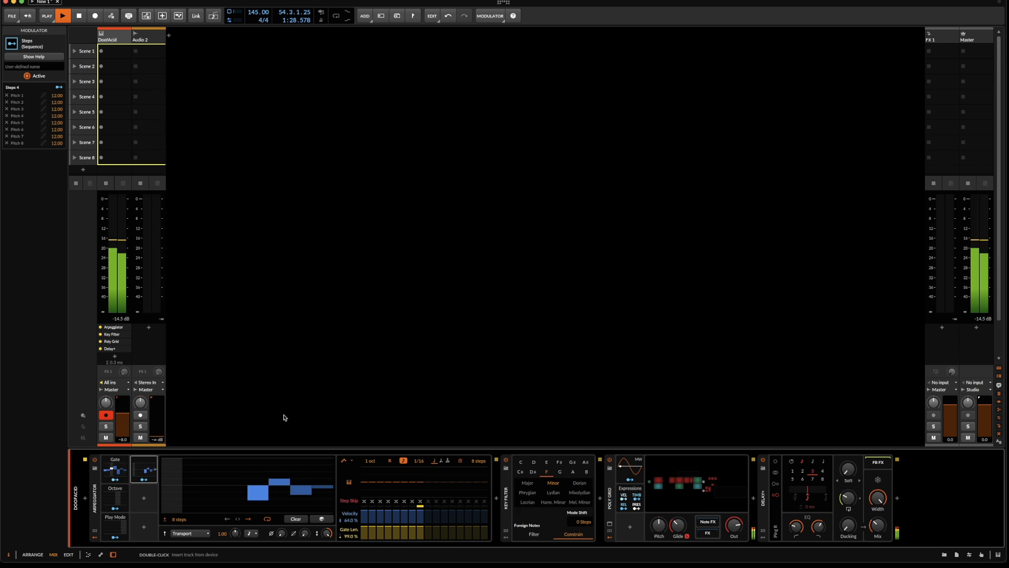
click(251, 535)
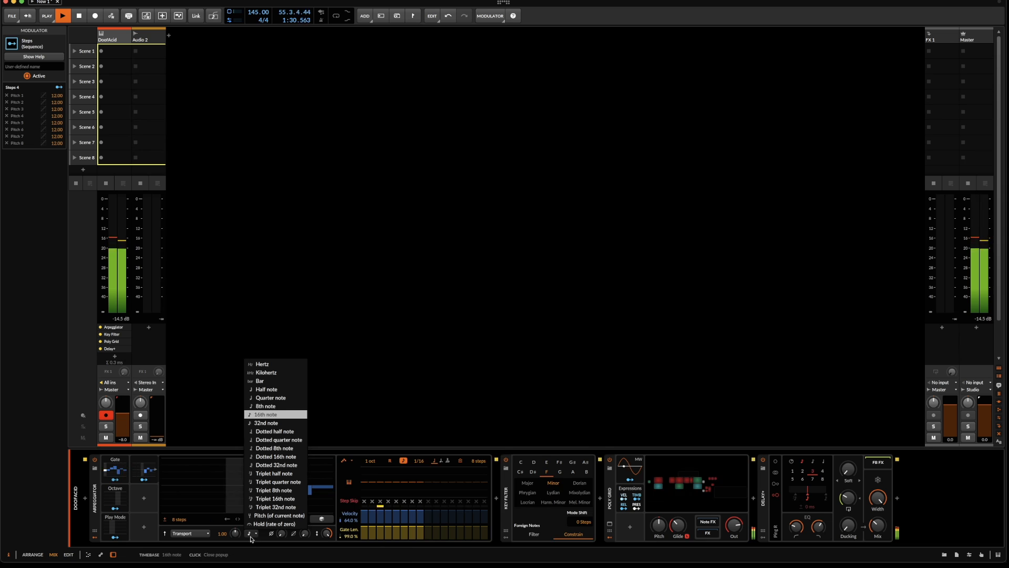
click(286, 413)
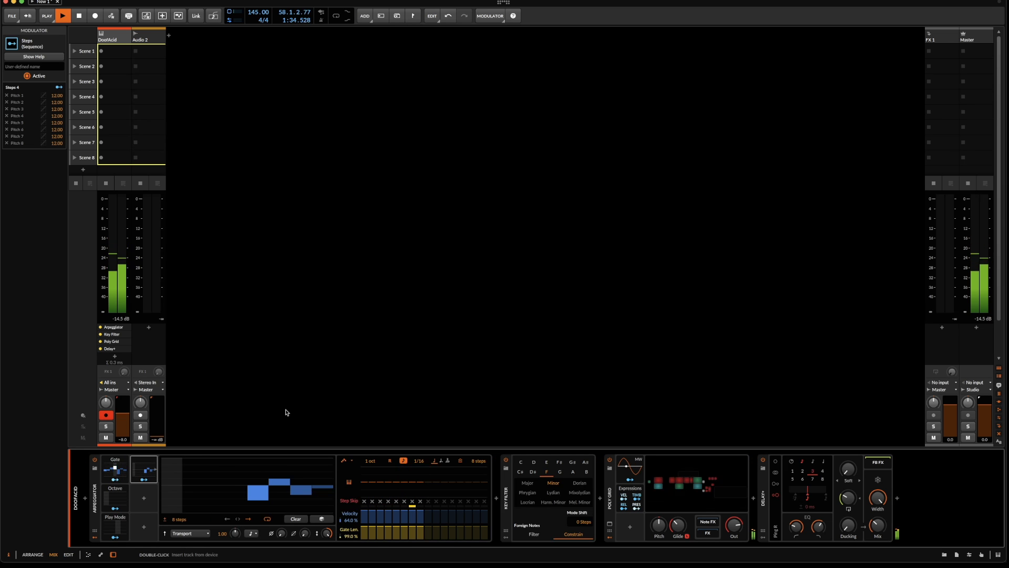
click(296, 519)
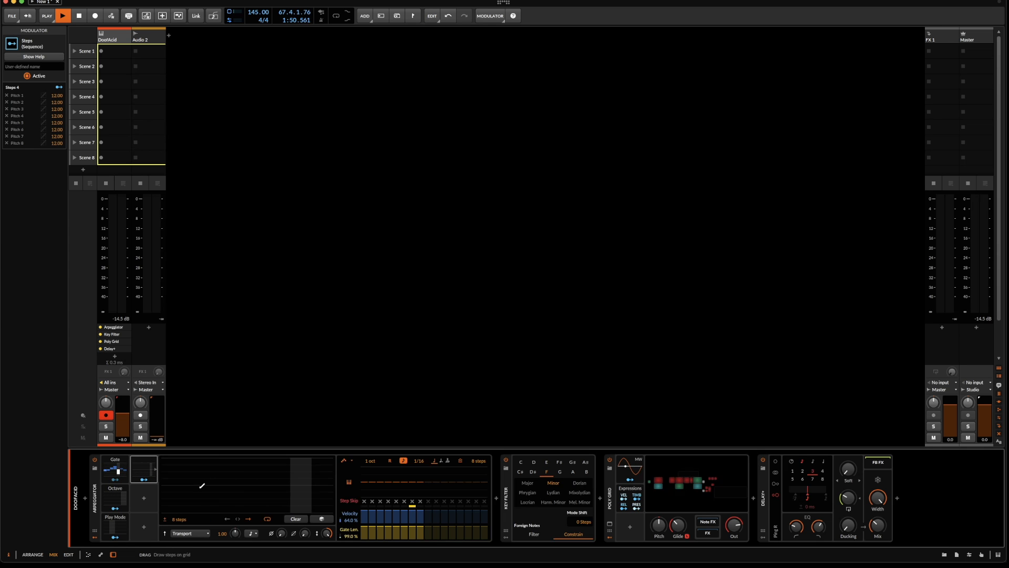
Insert a new Steps modulator in the Arpeggiator's free slot below the pitch Steps modulator
click(141, 497)
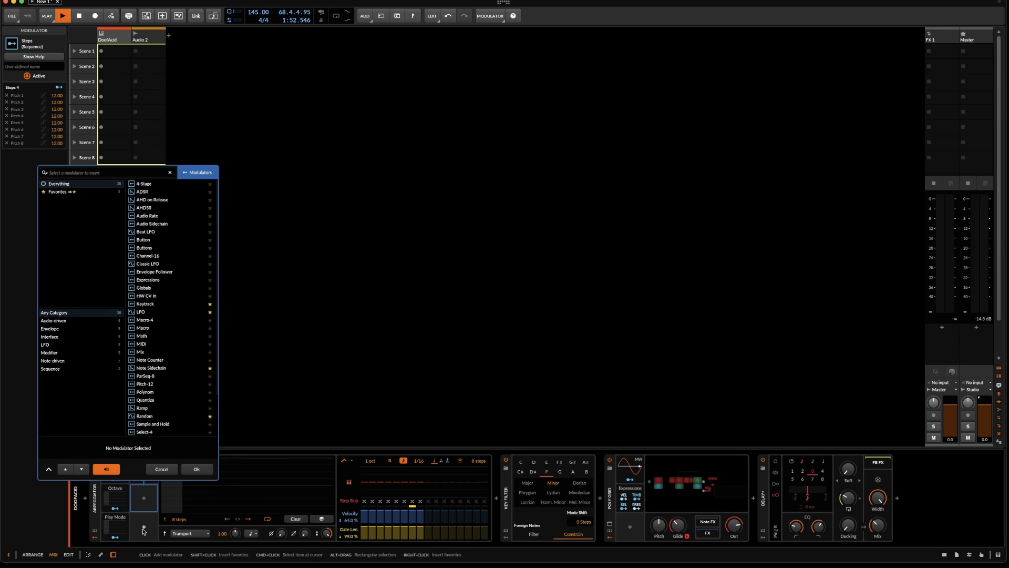
scroll(187, 394, down, 2)
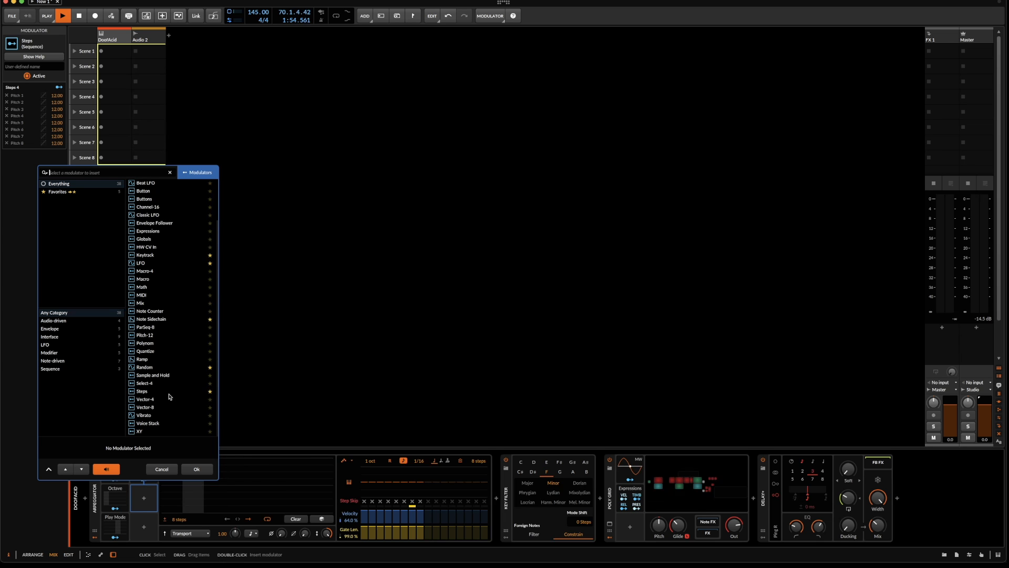
click(169, 393)
click(201, 469)
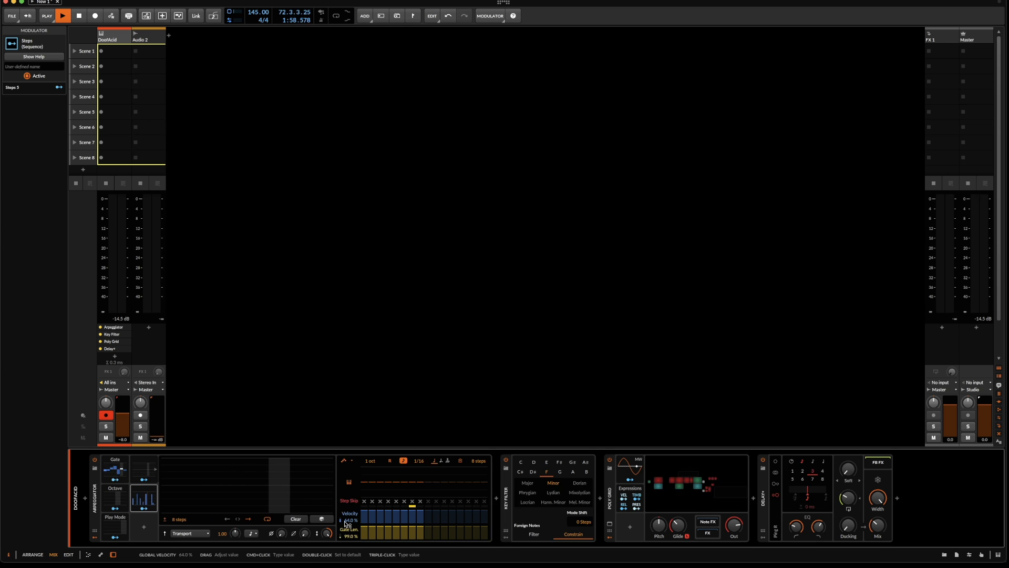
Make the new Steps modulator bipolar and clear its default pattern
click(155, 498)
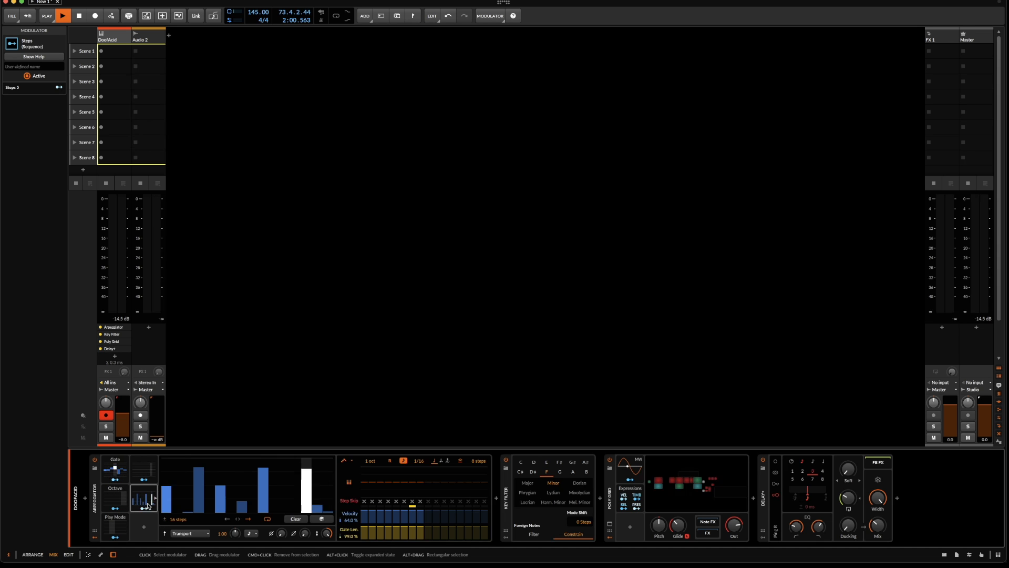
click(317, 520)
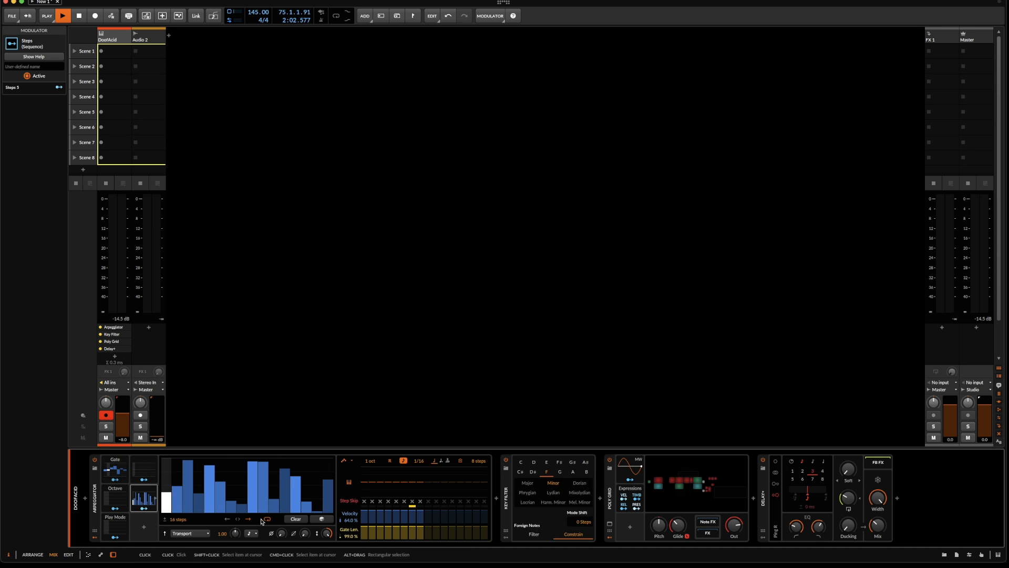
click(164, 520)
click(296, 519)
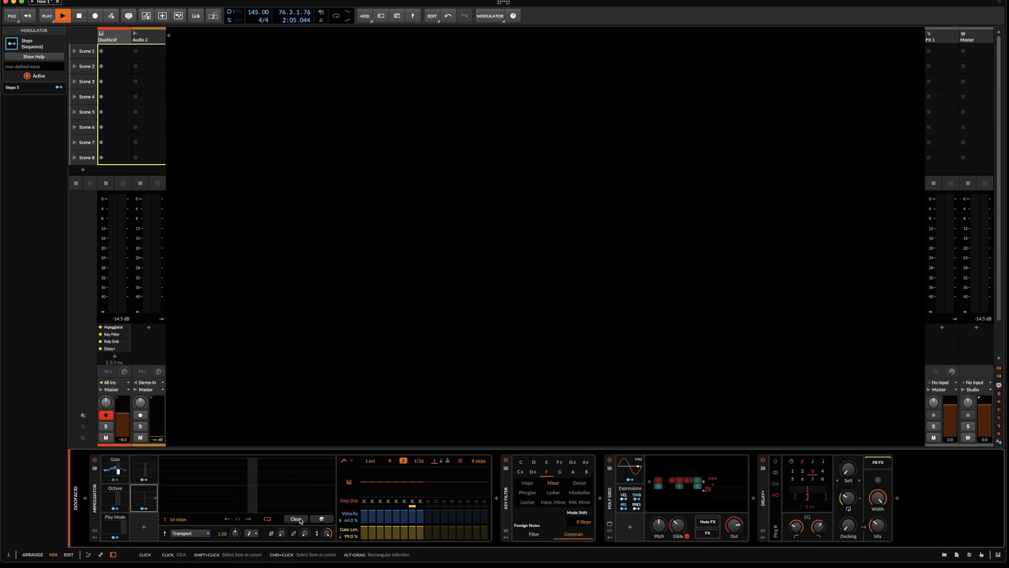
Map the new Steps modulator to the Arpeggiator's Global Velocity with an amount of 0.500
click(143, 509)
drag(350, 520, 350, 505)
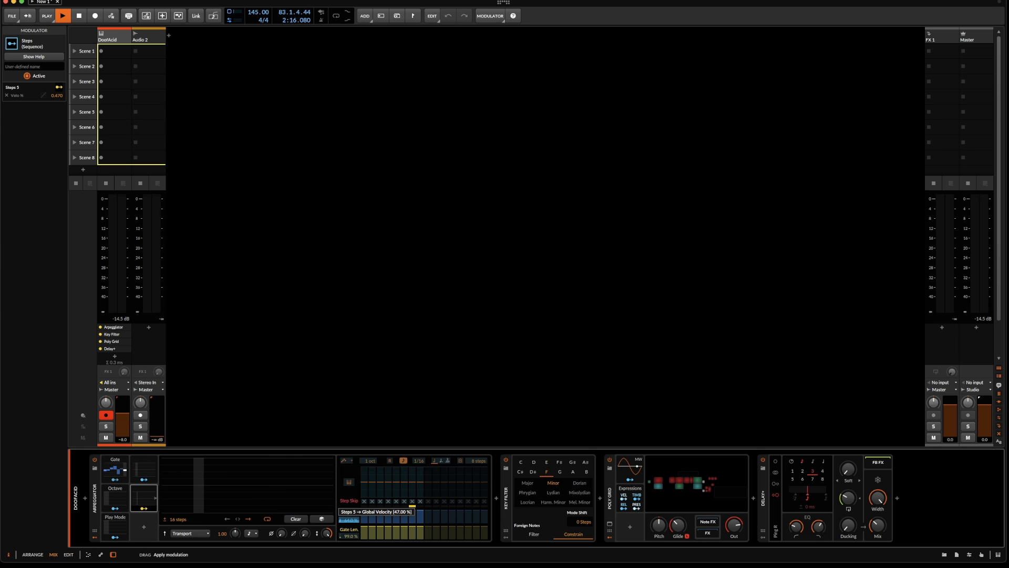
drag(350, 520, 350, 518)
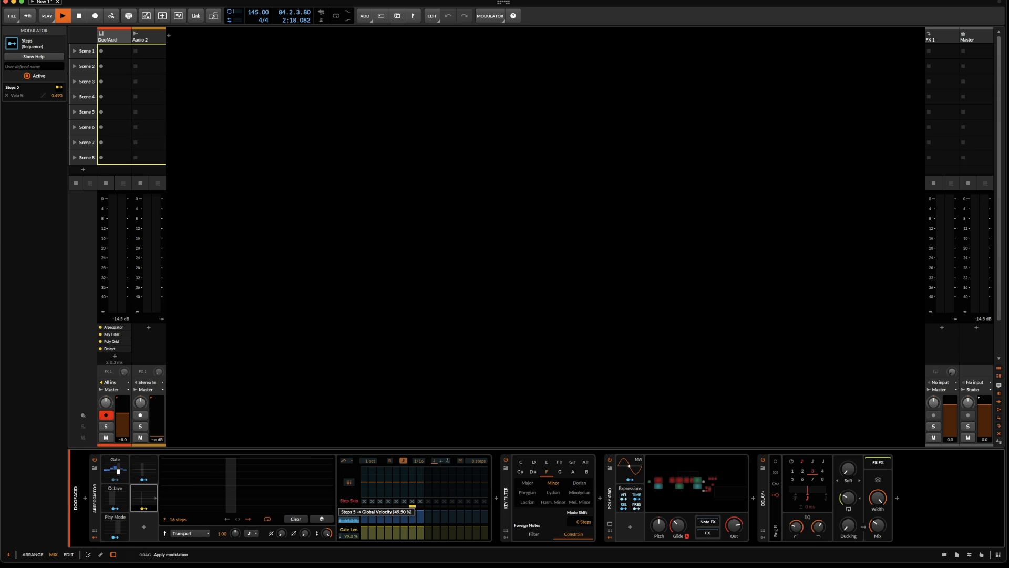
drag(351, 520, 353, 525)
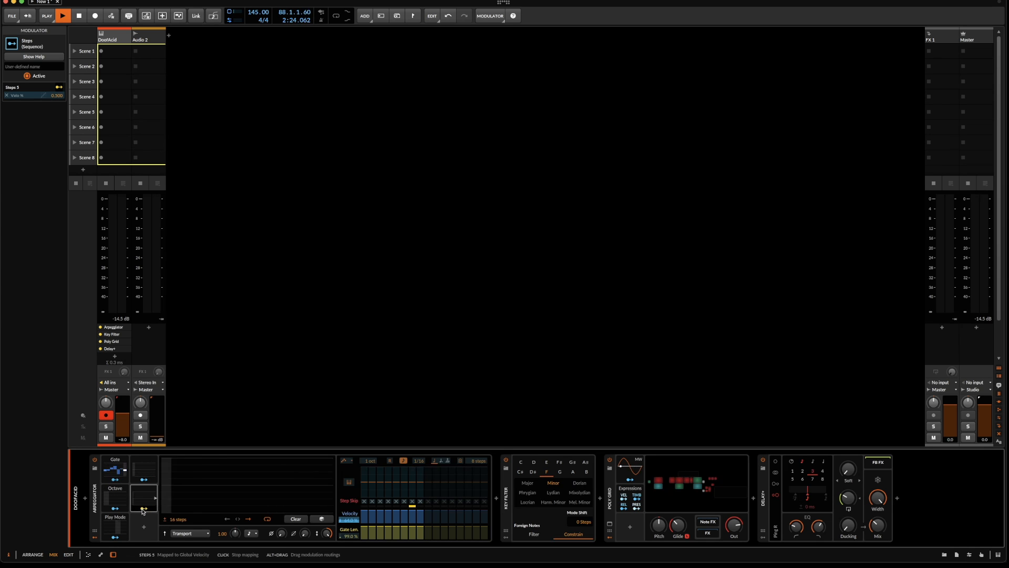
Try a rising run from below to above centre in the velocity Steps modulator's steps 11 to 15 and clear the pattern
drag(274, 488, 318, 477)
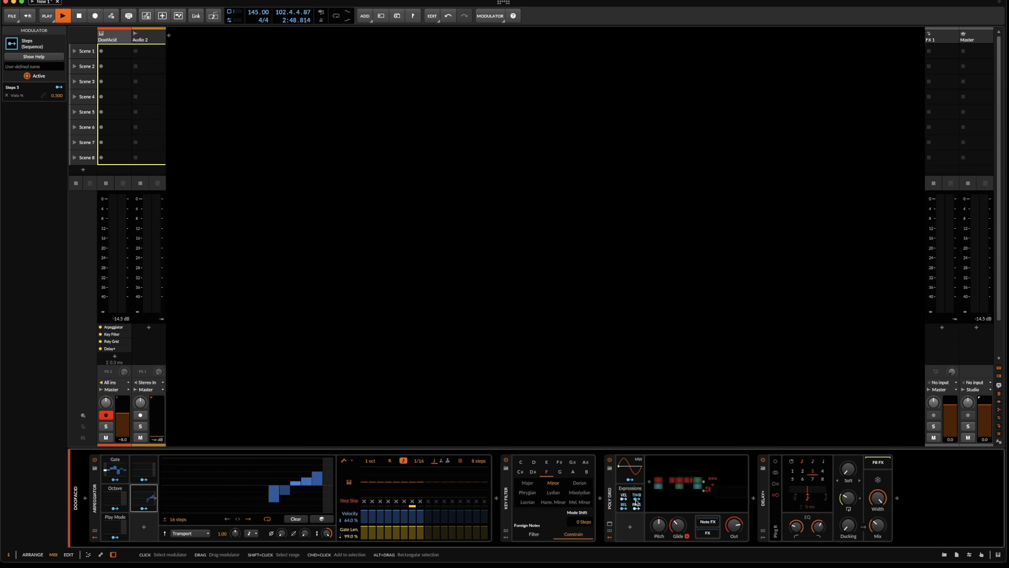
click(294, 521)
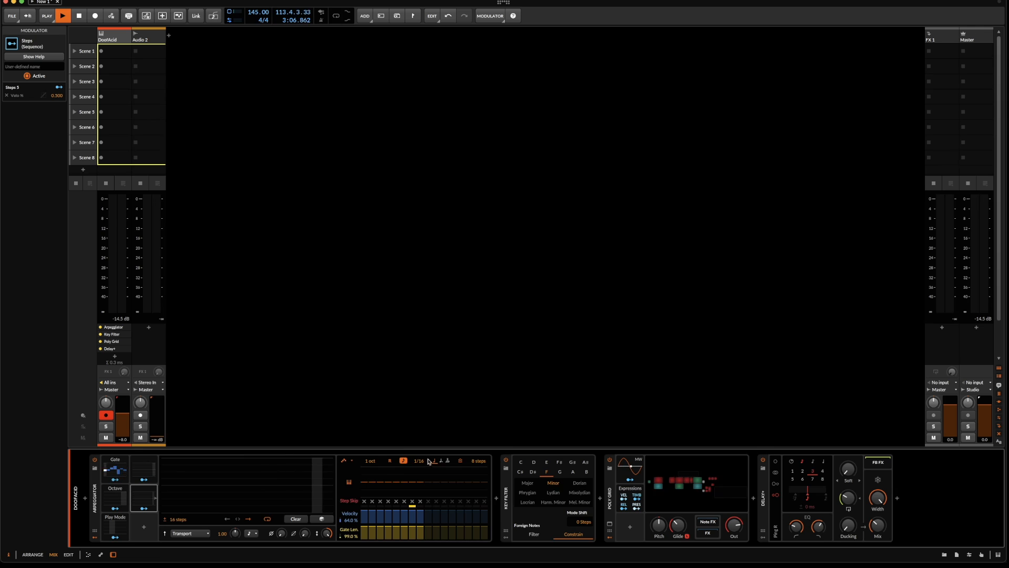
Add another Steps modulator to the Arpeggiator in the slot below the velocity modulator
click(144, 527)
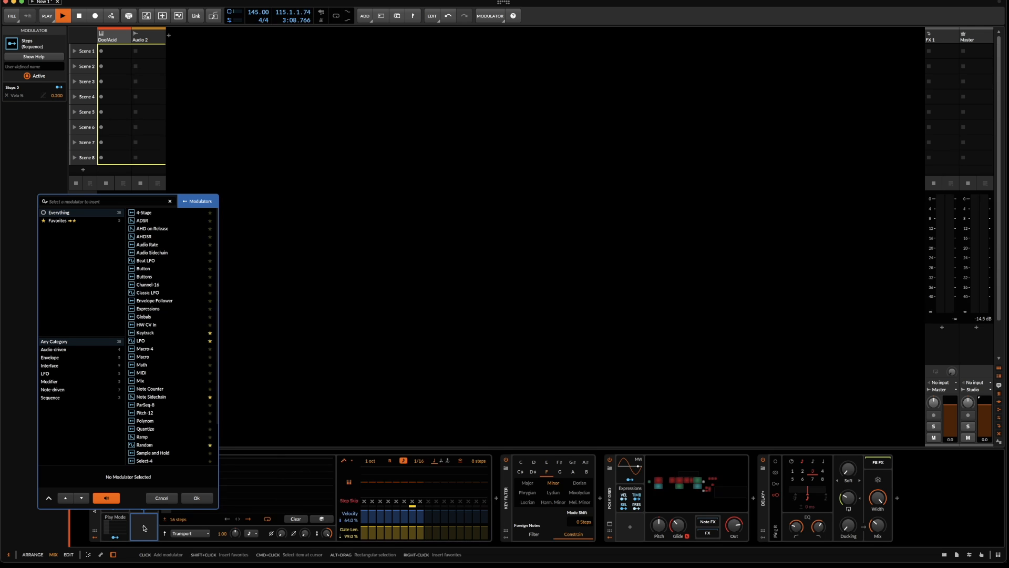
scroll(186, 298, down, 2)
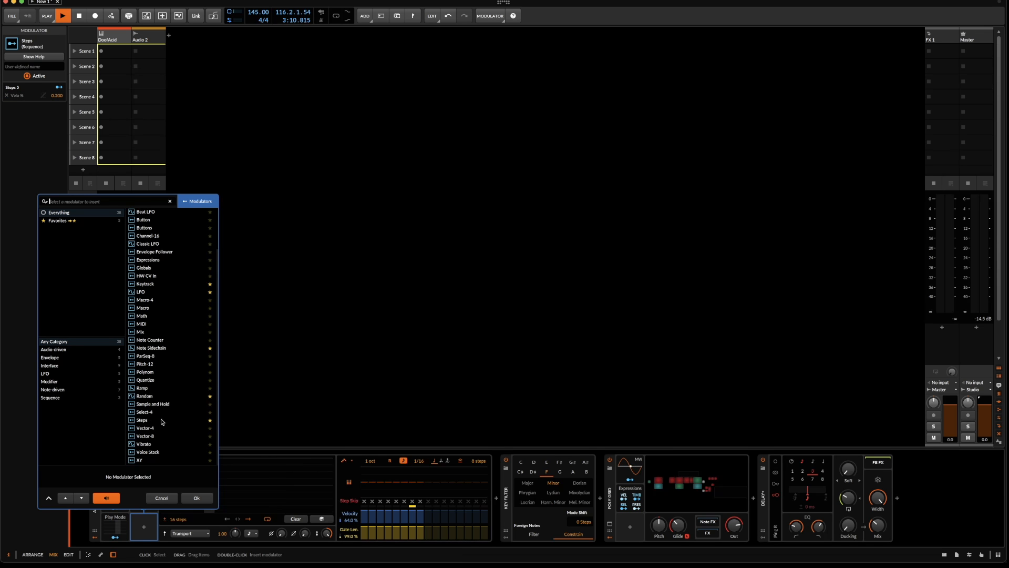
click(157, 421)
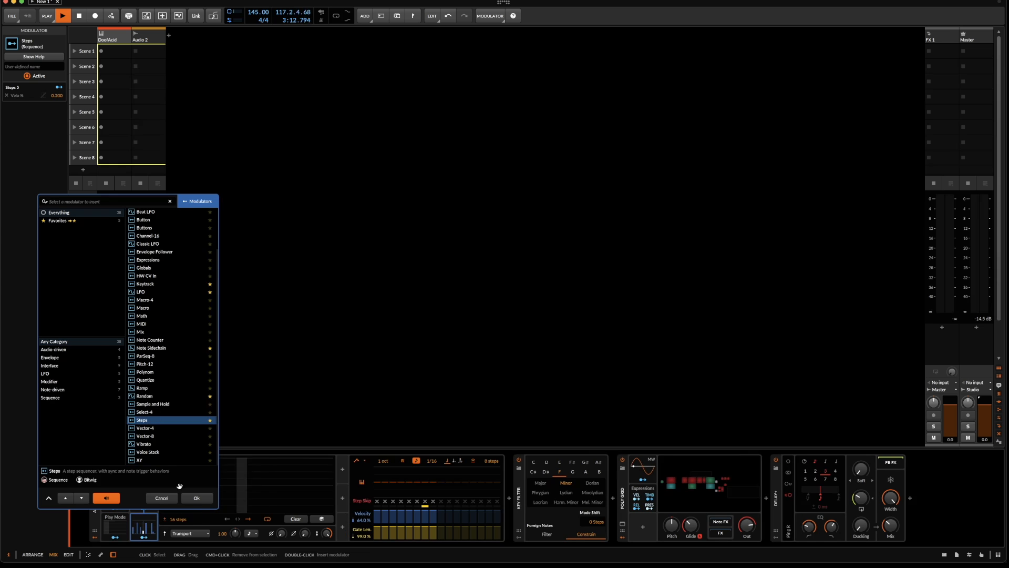
click(197, 497)
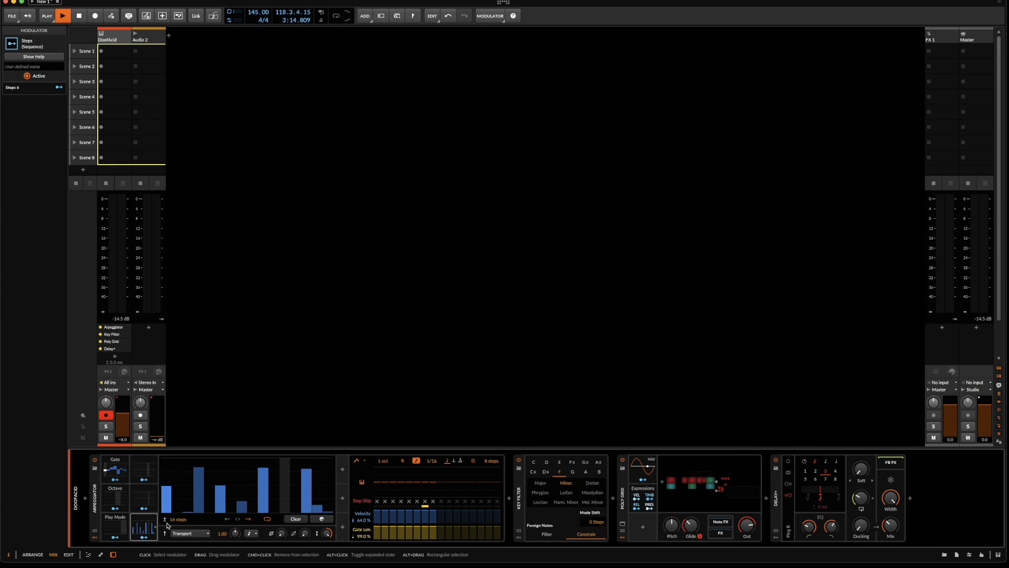
Configure the newest Steps modulator as bipolar with 8 steps and a Quarter note timebase, and clear its pattern
drag(168, 525, 168, 533)
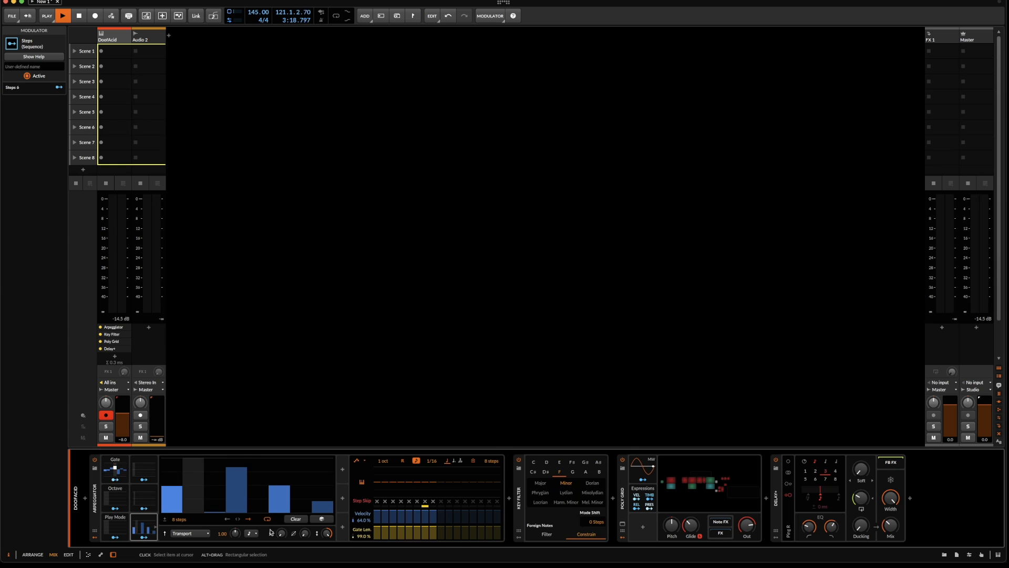
click(252, 533)
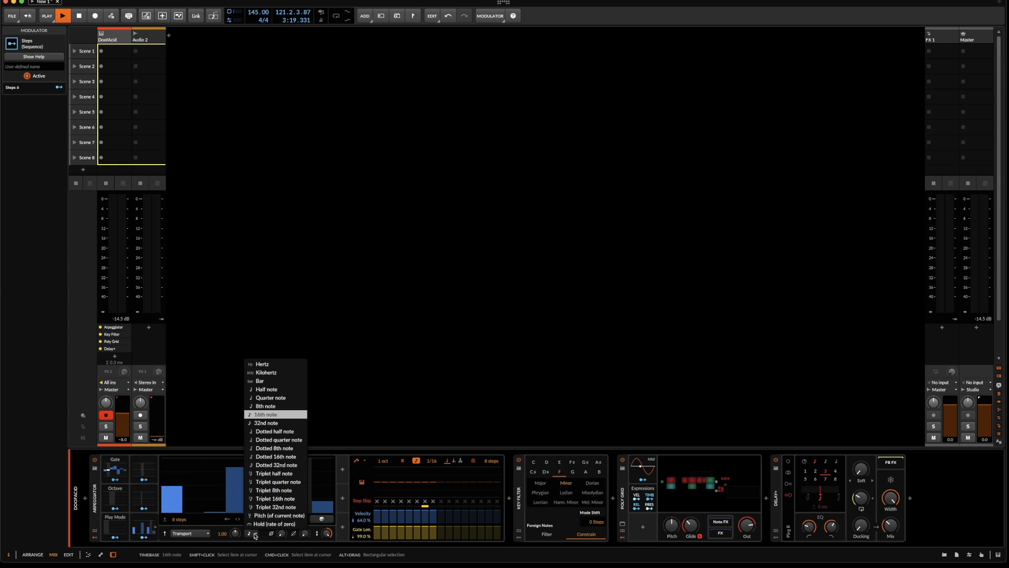
click(273, 400)
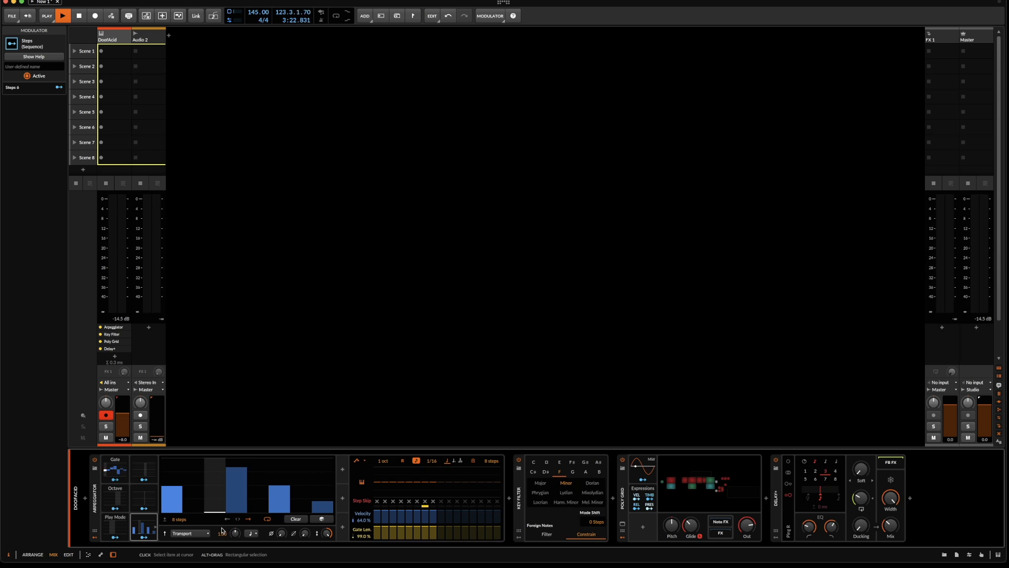
click(165, 519)
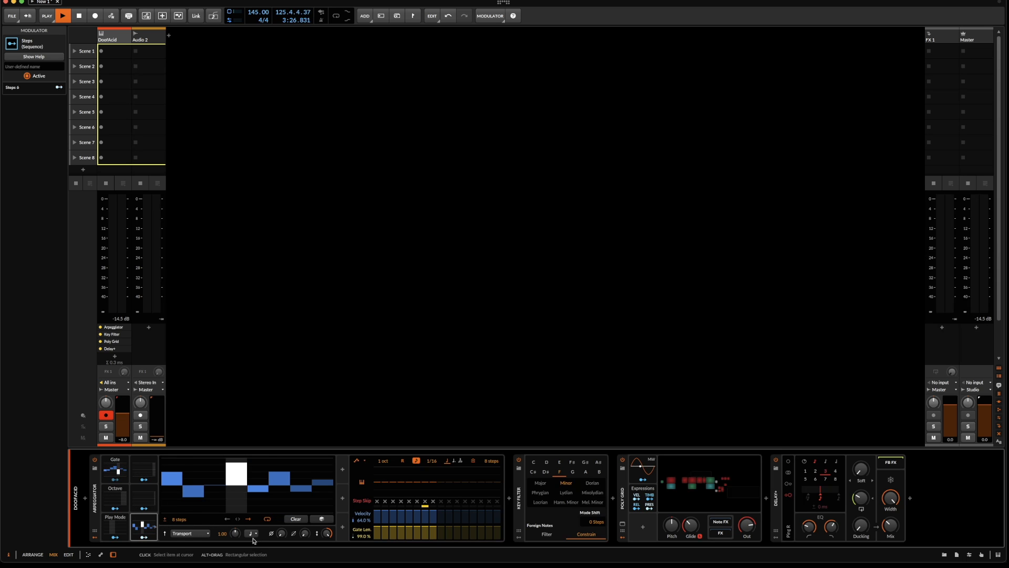
click(296, 519)
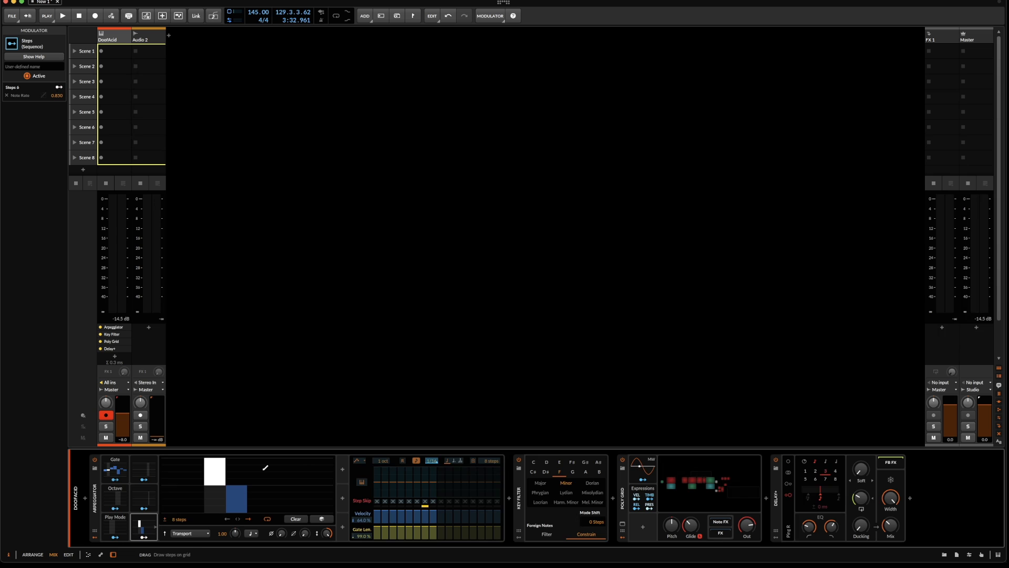
During playback, try a high sixth step and a slightly negative seventh step in the Note Rate Steps modulator, and clear the pattern
key(space)
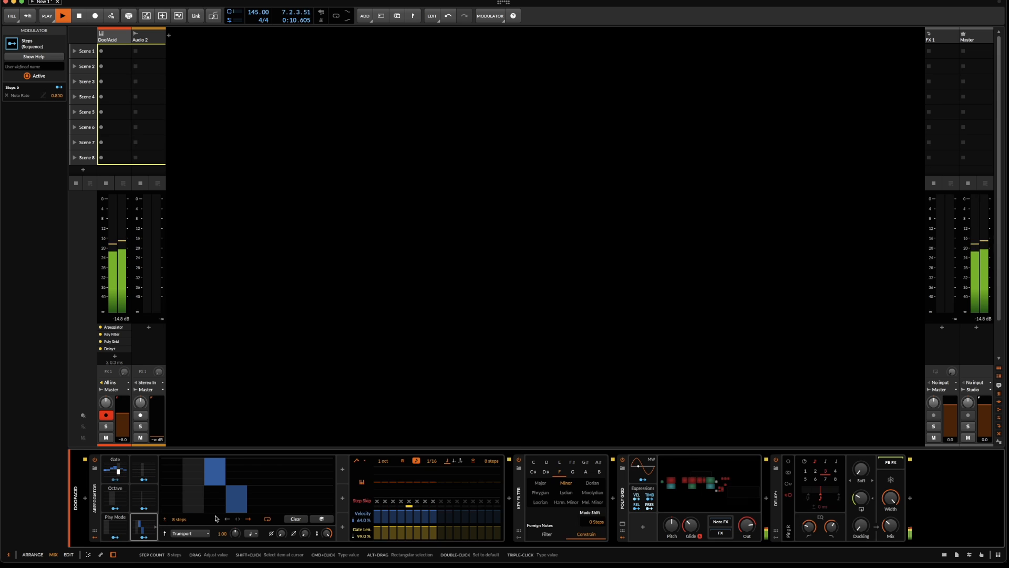
click(280, 474)
drag(281, 471, 296, 456)
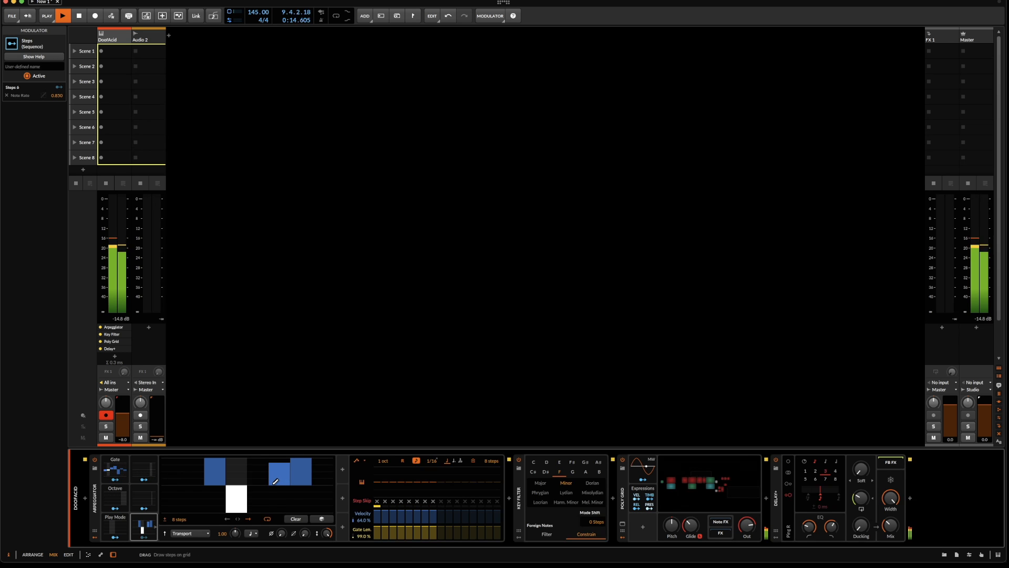
click(301, 492)
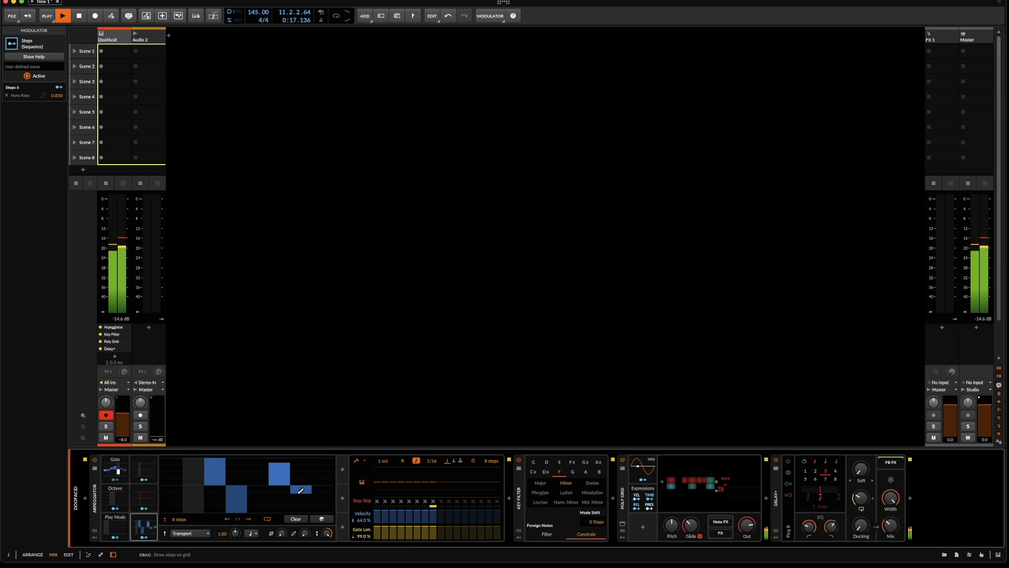
click(296, 519)
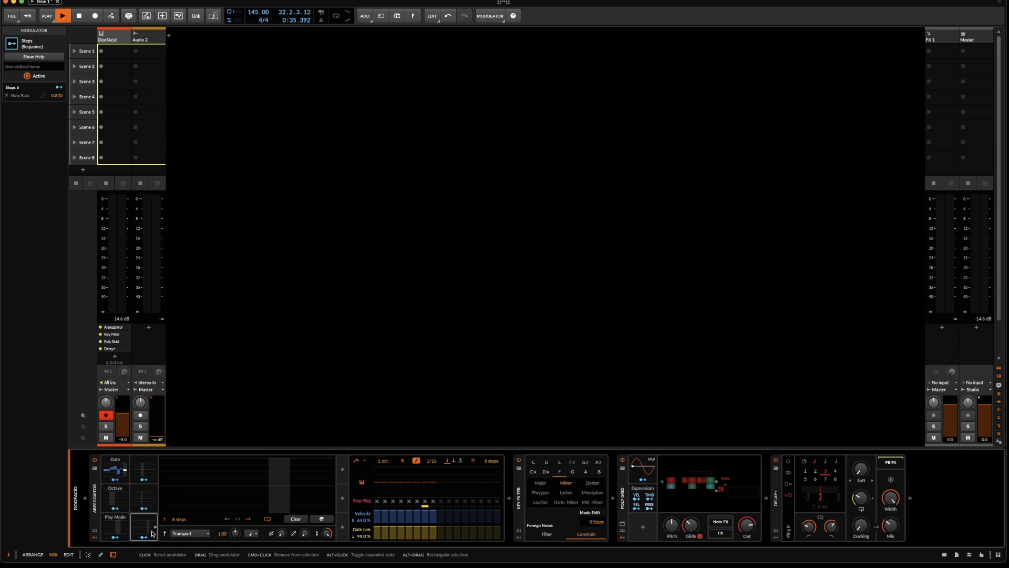
Name the Steps modulator that drives the eight step pitches Pitch
click(144, 468)
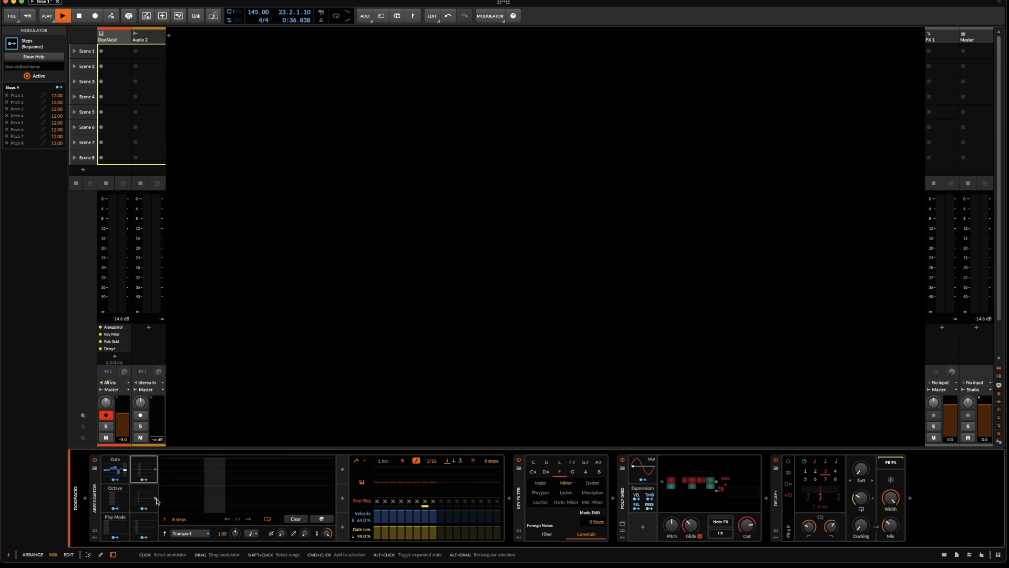
click(48, 65)
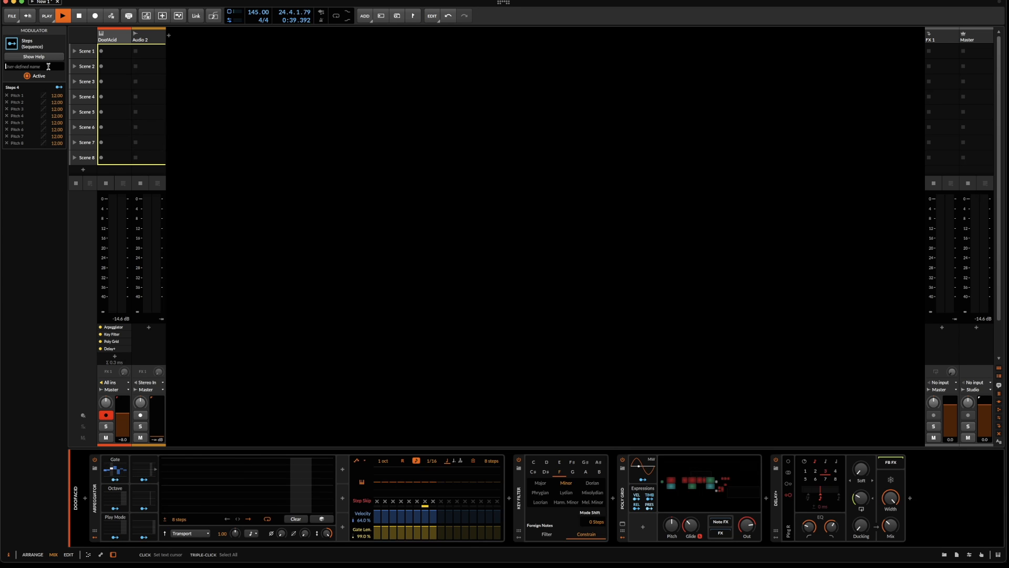
text(Pi)
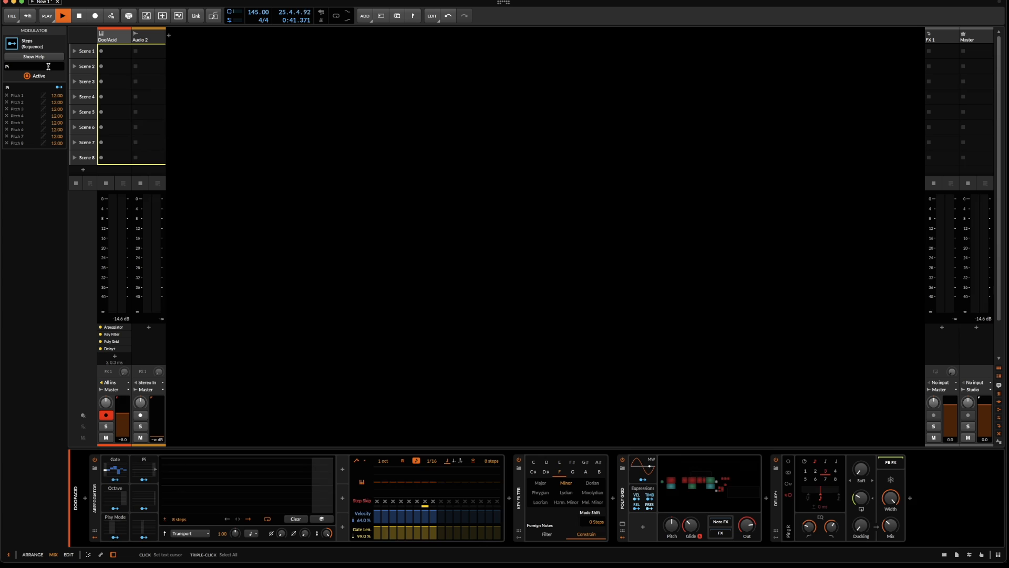
text(tch)
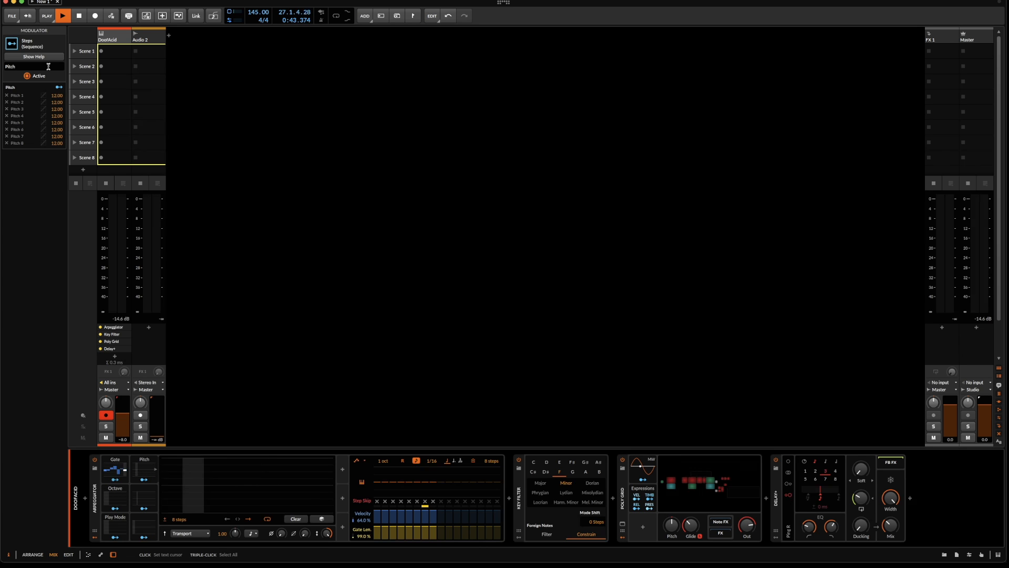
Name the Steps modulator mapped to global velocity Velocity and the one mapped to note rate Division
click(140, 507)
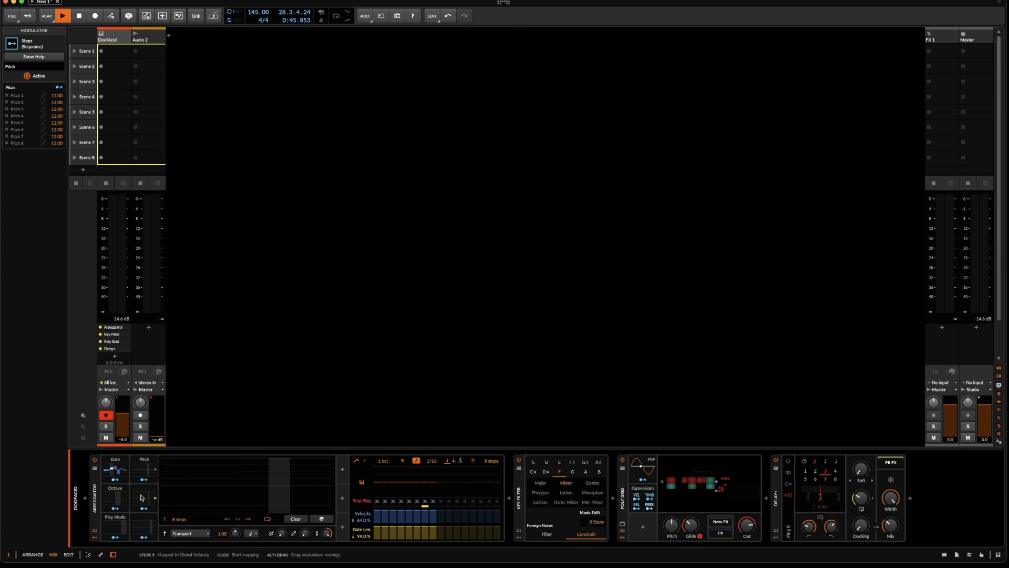
click(44, 66)
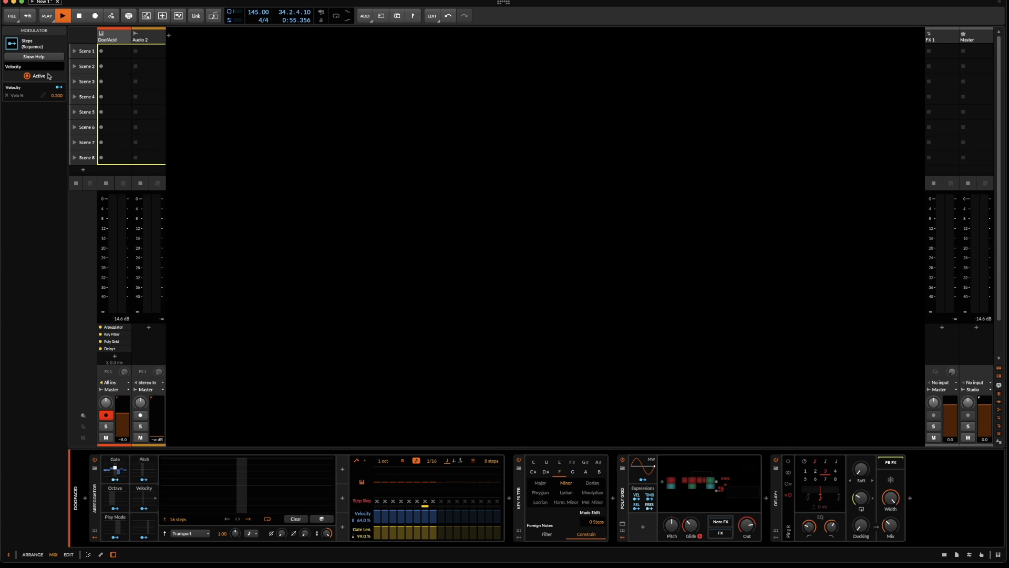
click(141, 526)
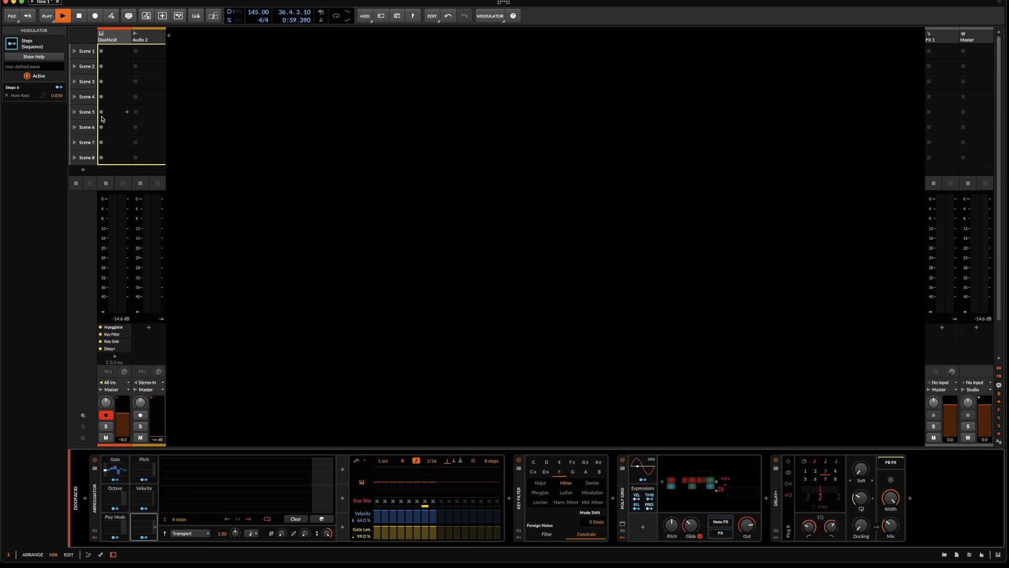
click(44, 67)
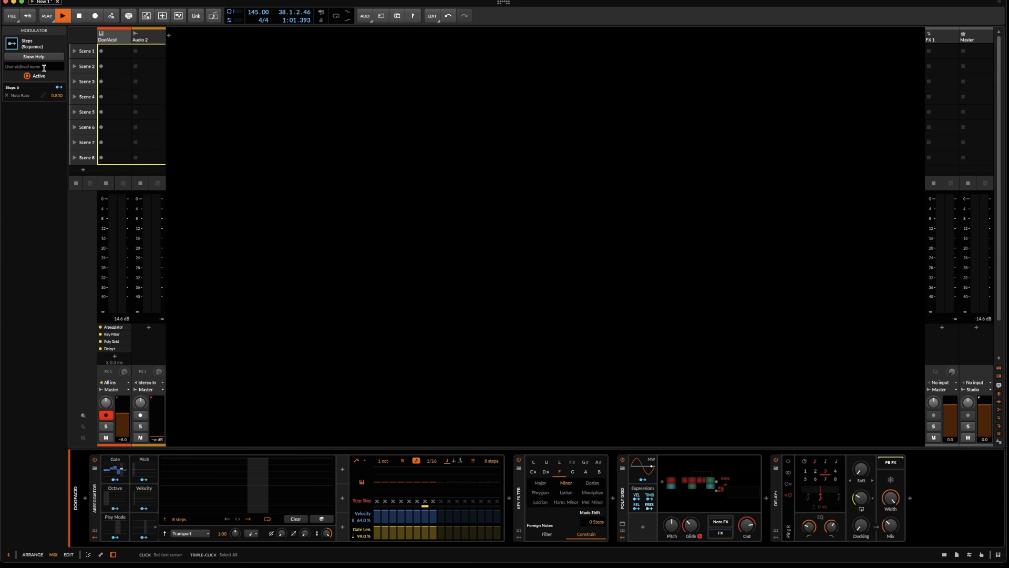
text(Division)
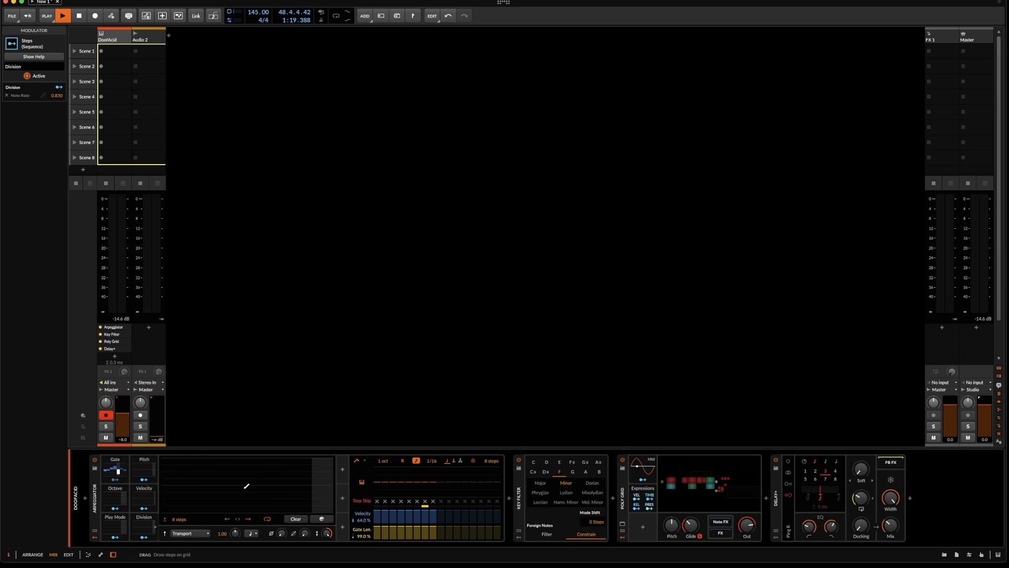
Review the patterns and mappings of the Gate, Octave, Play Mode, Pitch, Velocity and Division modulators in turn
click(115, 469)
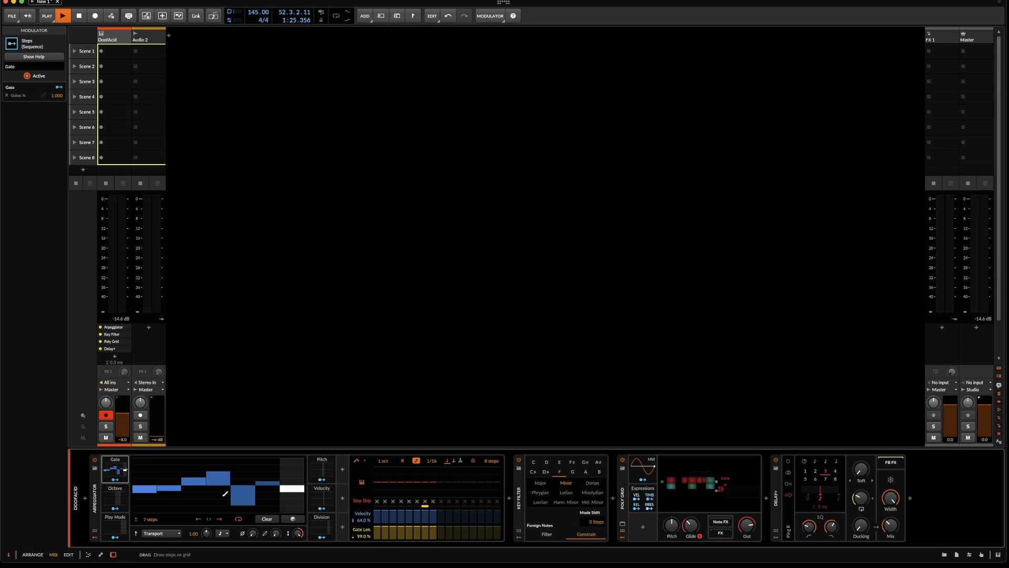
click(115, 496)
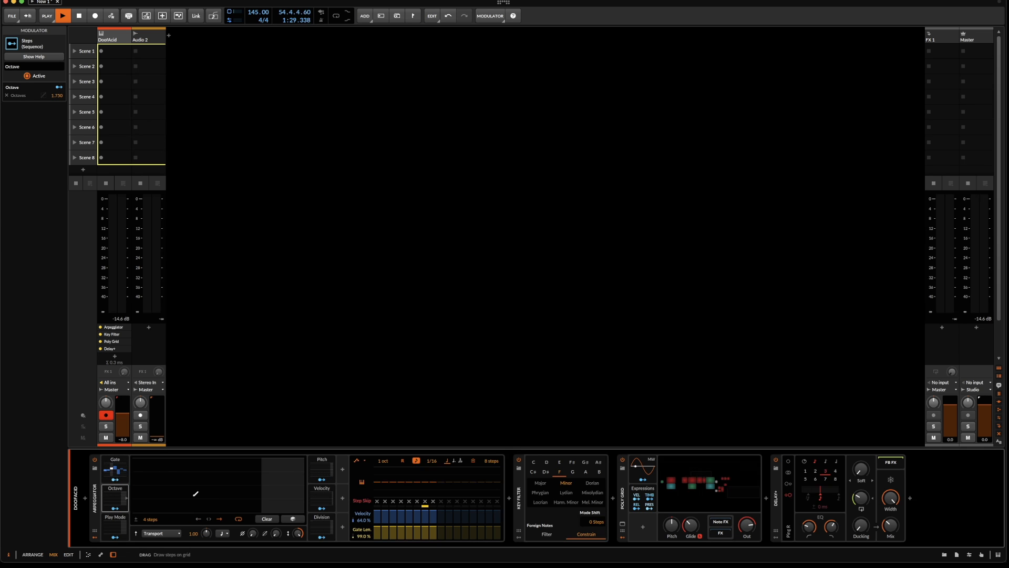
click(121, 528)
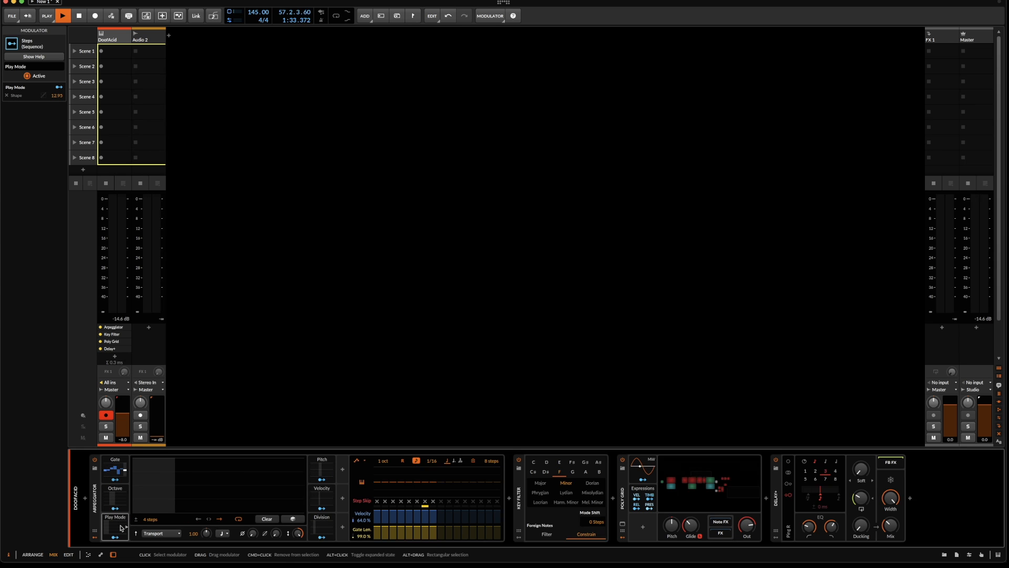
click(319, 468)
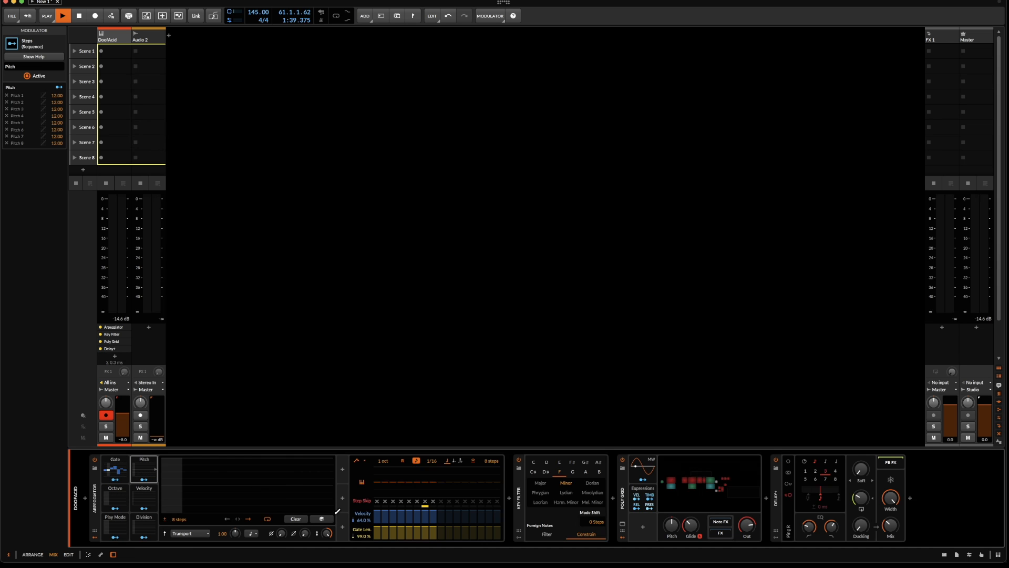
click(144, 497)
click(146, 526)
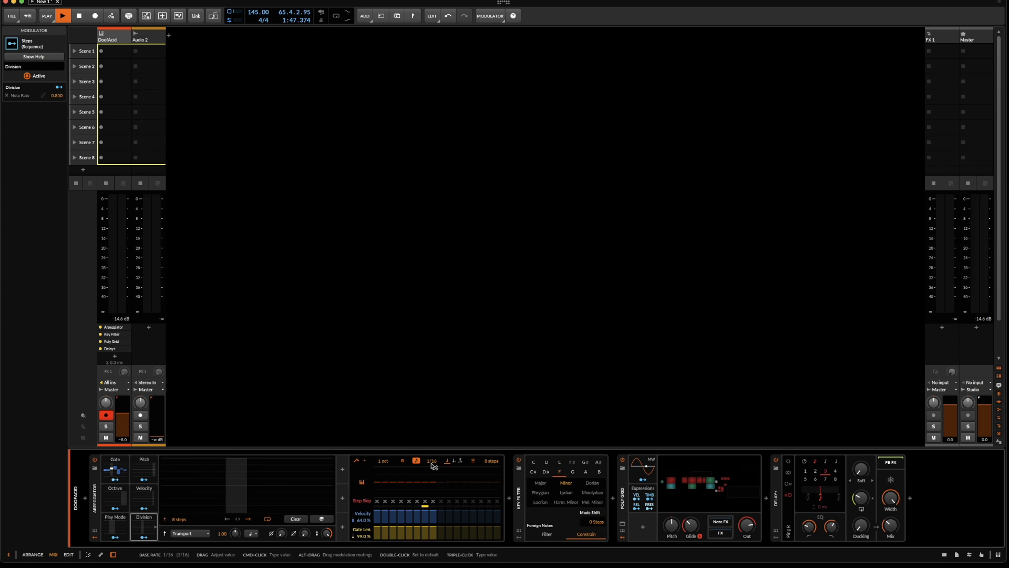
Collapse the Division modulator and add a Random modulator to the Arpeggiator in the free slot beside Pitch
click(146, 530)
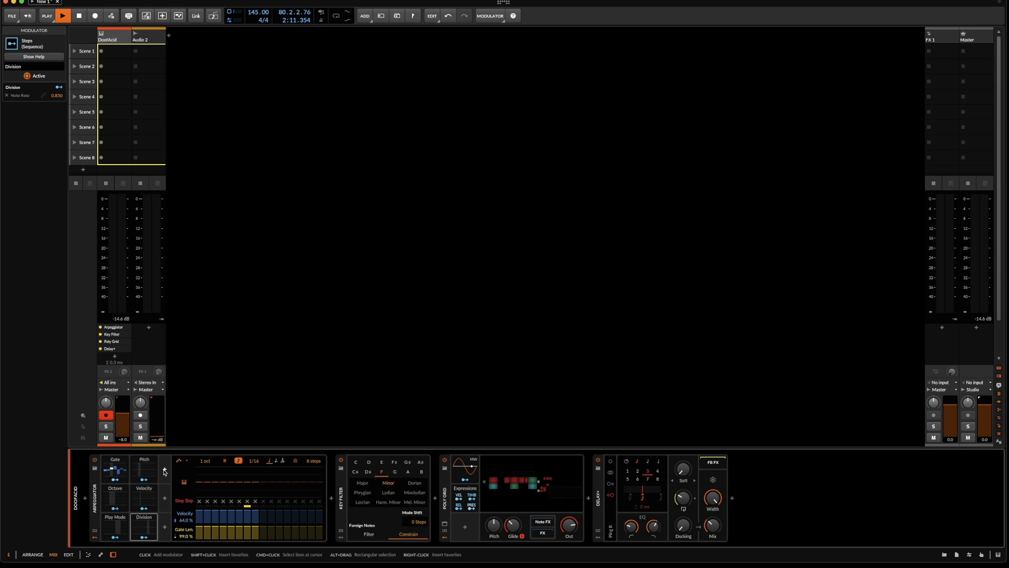
click(165, 470)
scroll(189, 359, down, 3)
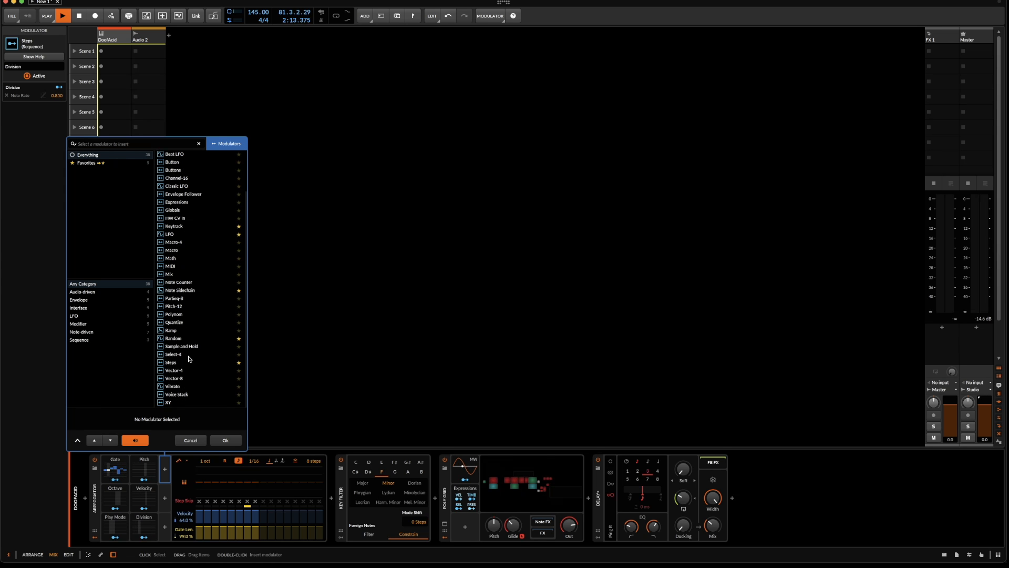
click(189, 339)
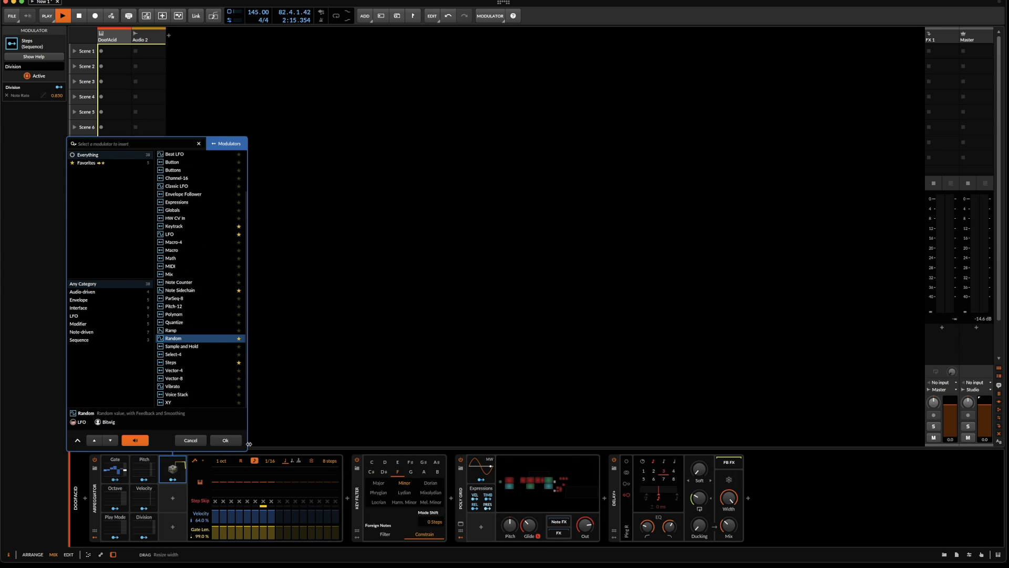
click(224, 441)
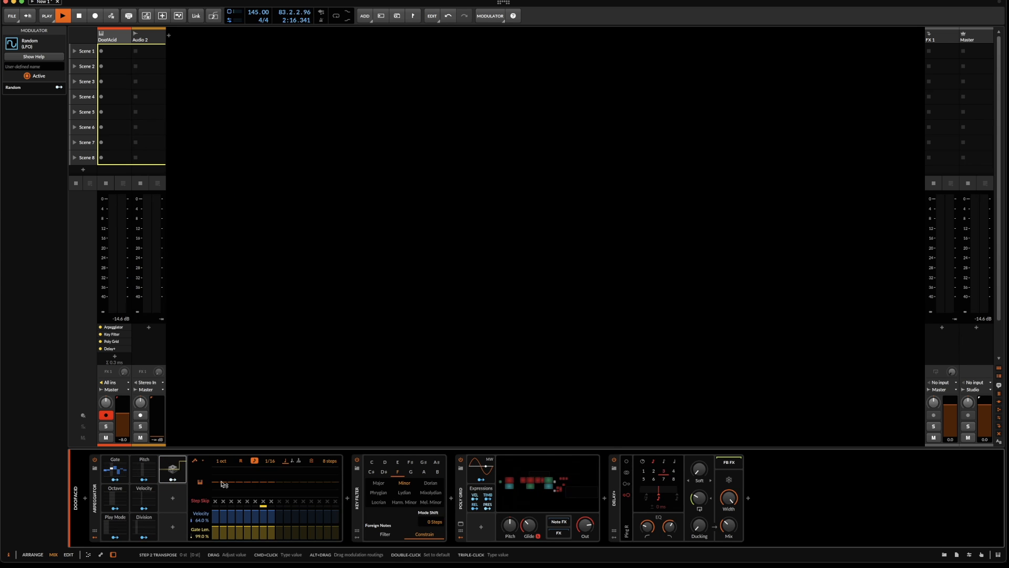
Map the Random modulator to the Arpeggiator's global gate length with a positive modulation amount
click(173, 480)
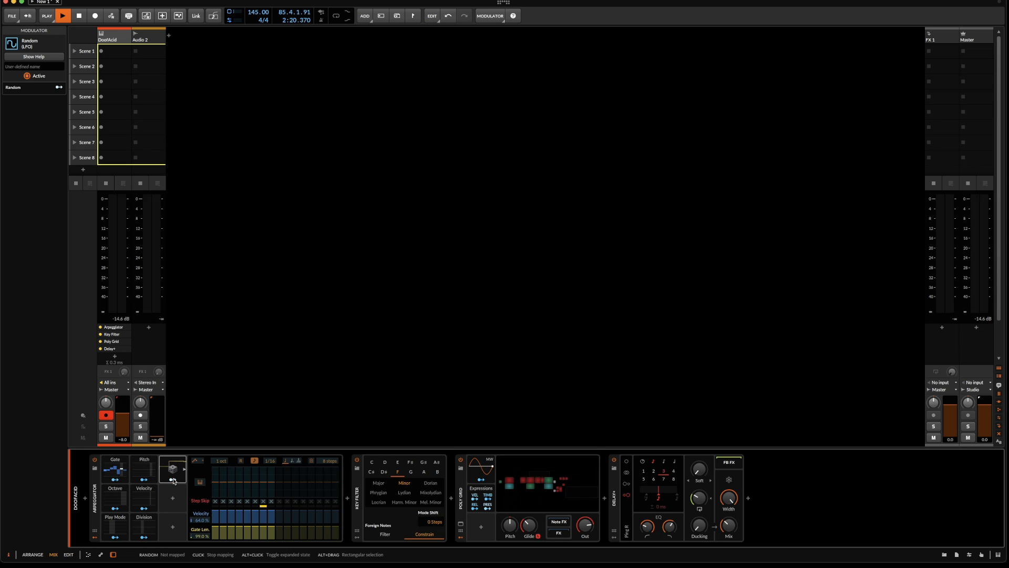
click(202, 537)
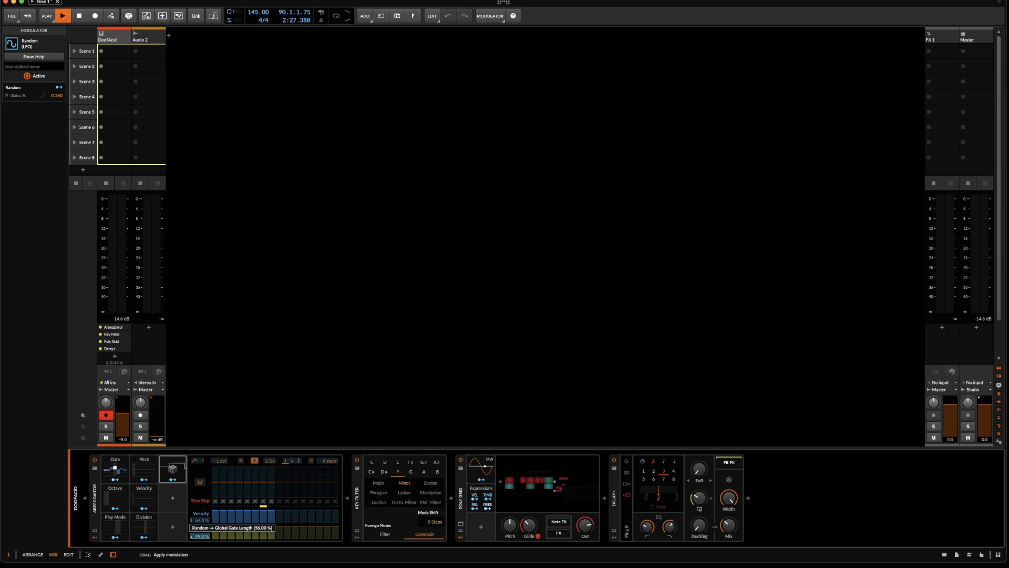
drag(201, 537, 203, 538)
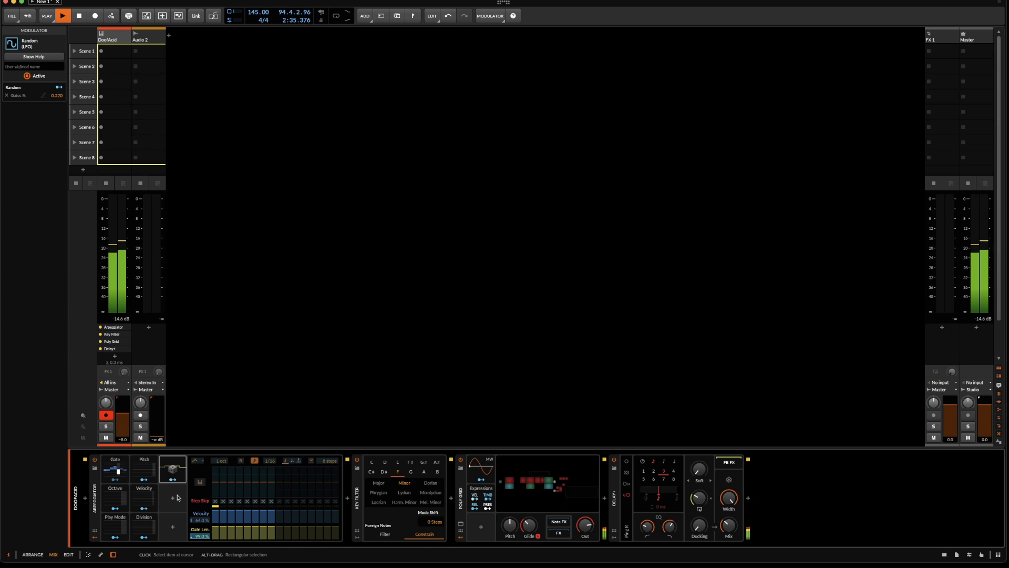
Redraw the Gate Steps pattern with a high first step, steps 2 to 4 below centre and the last three near centre
click(118, 469)
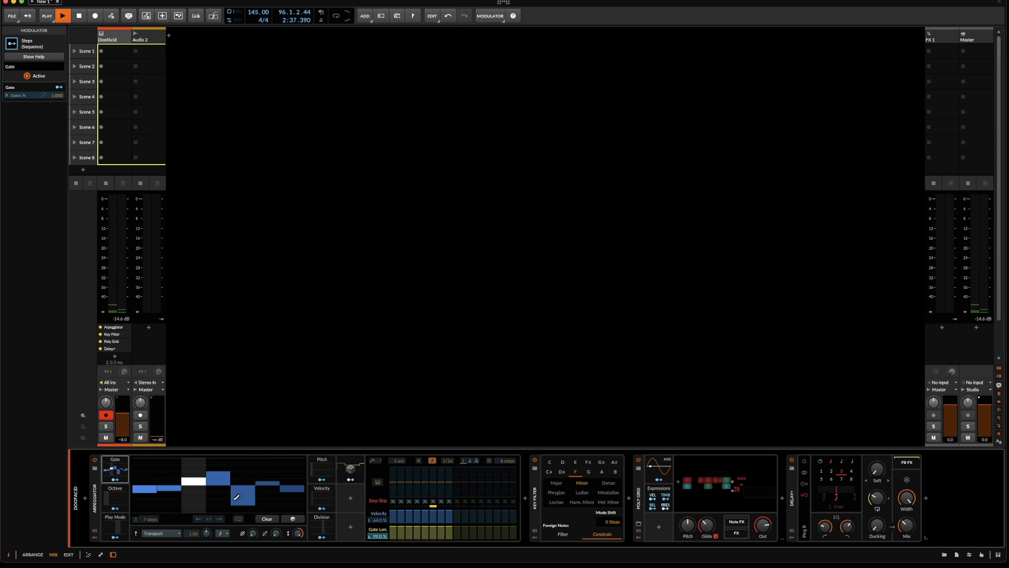
click(350, 466)
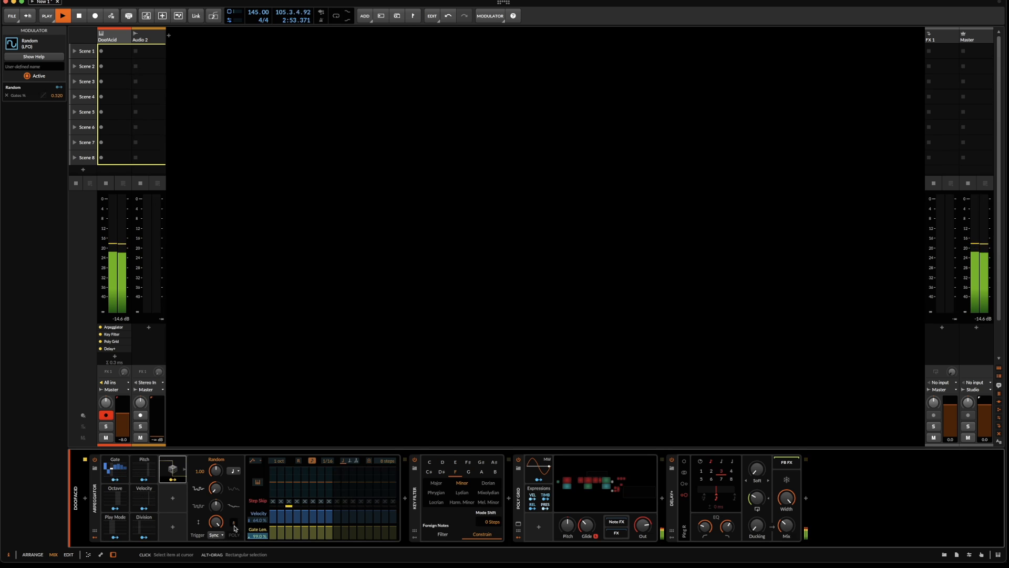
click(126, 469)
click(127, 469)
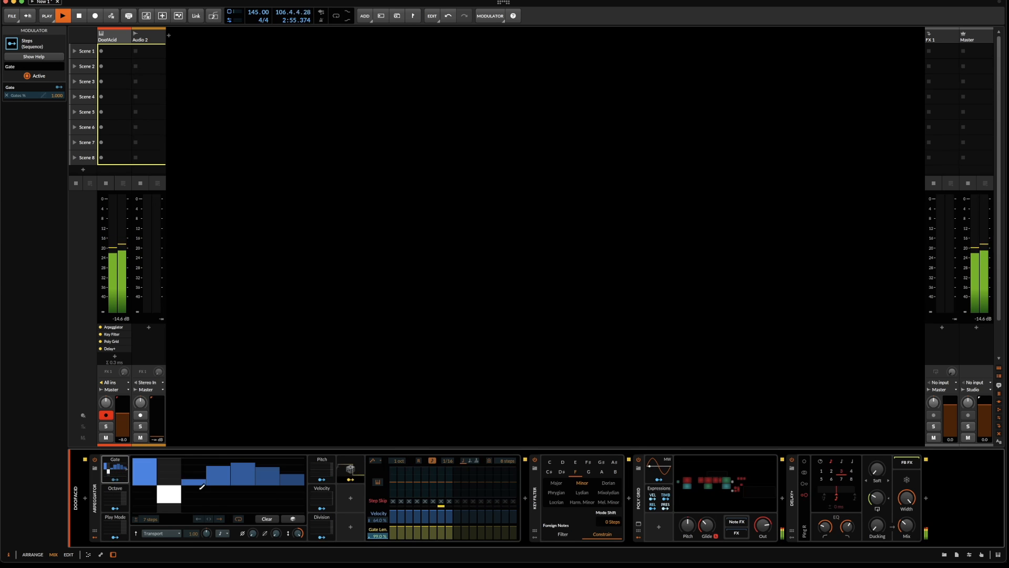
drag(189, 479, 193, 493)
click(274, 489)
click(234, 489)
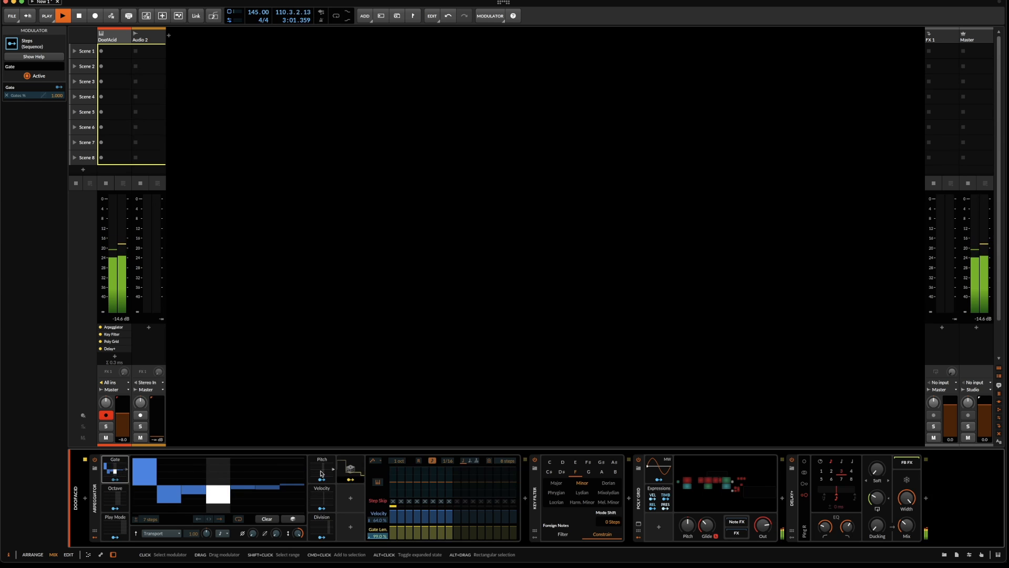
Compare the Random modulator's settings with the Gate Steps pattern
click(351, 468)
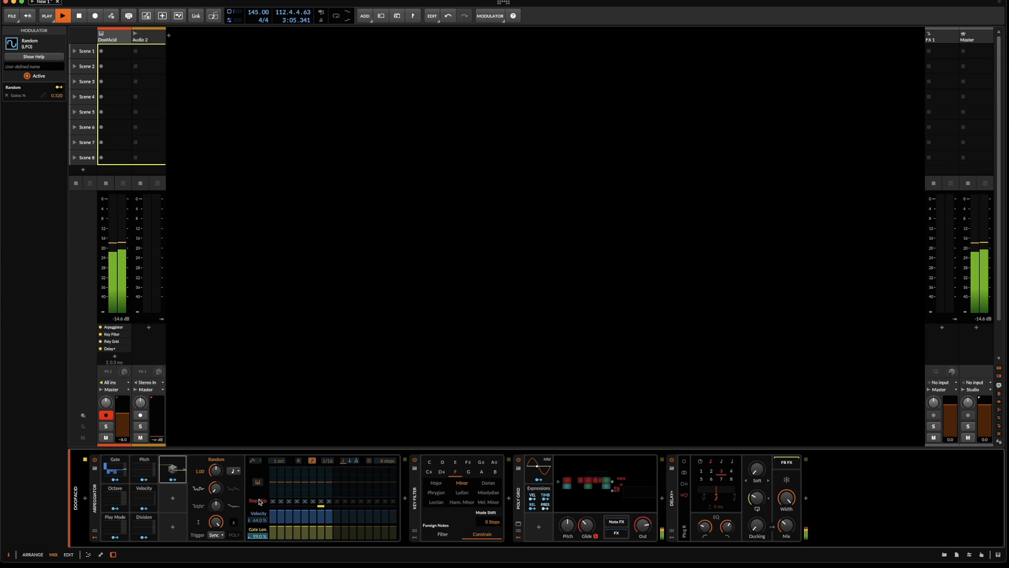
click(115, 468)
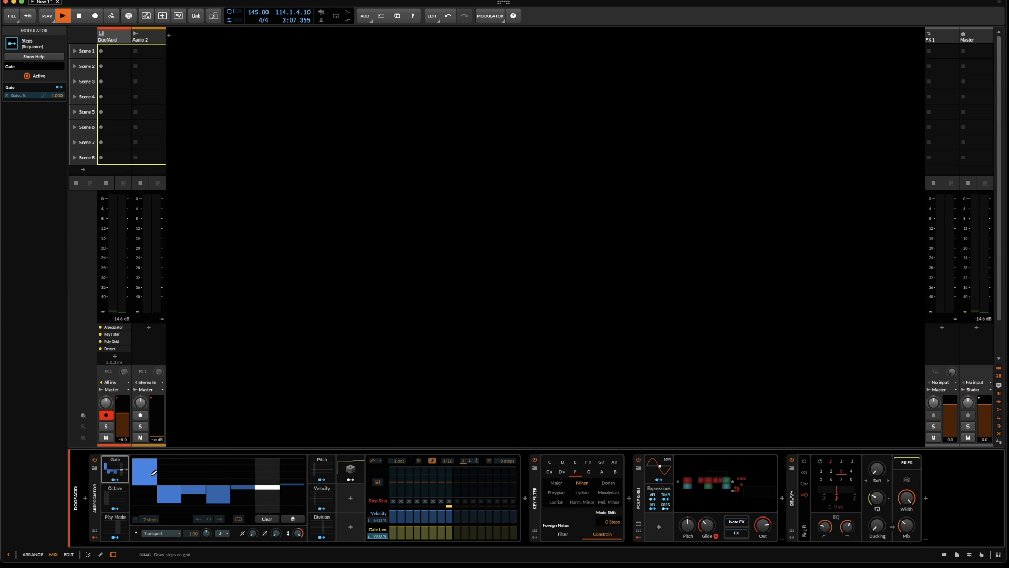
click(350, 468)
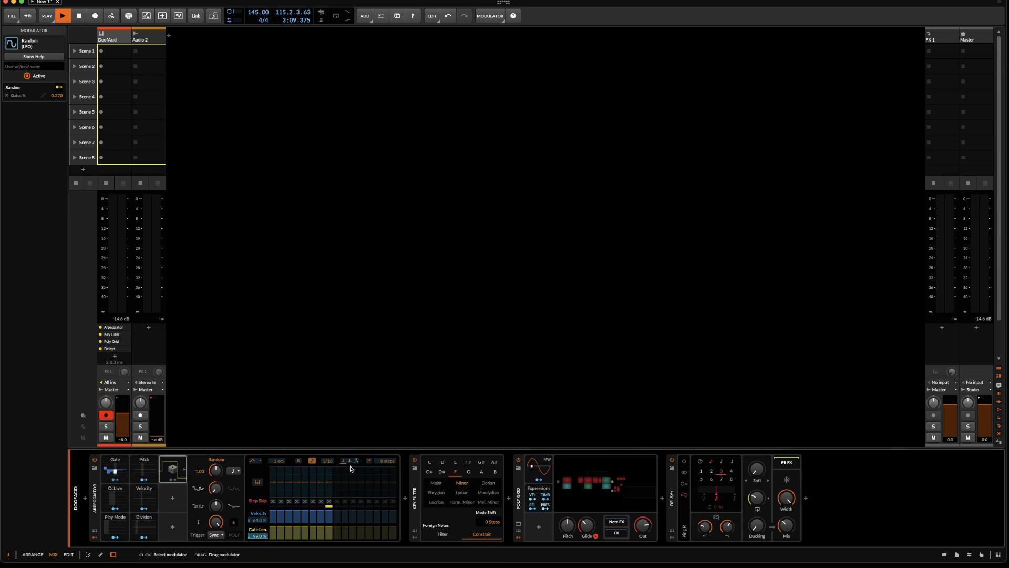
Add a Macro modulator to the Arpeggiator in the slot below the Random modulator
click(173, 500)
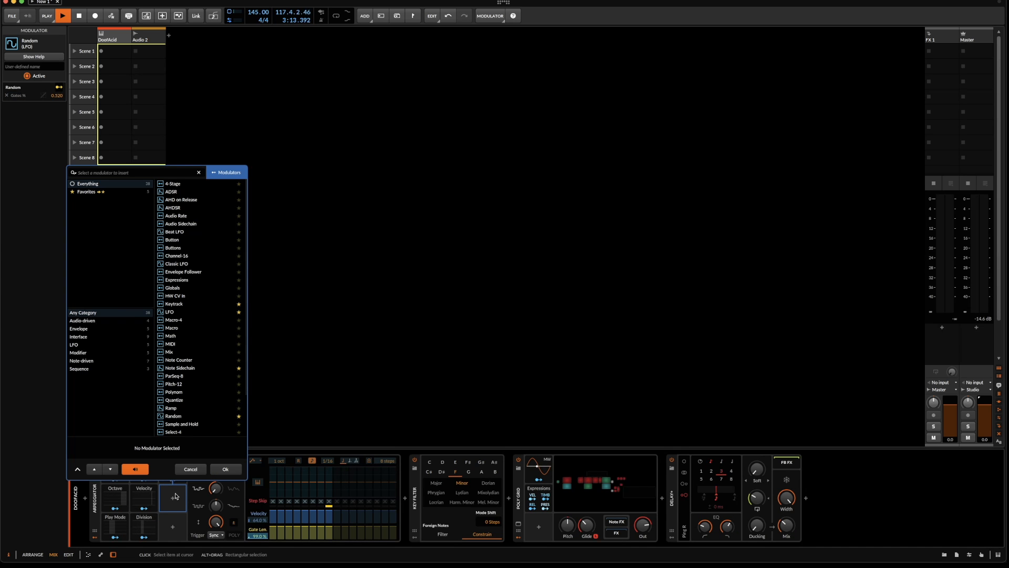
text(m)
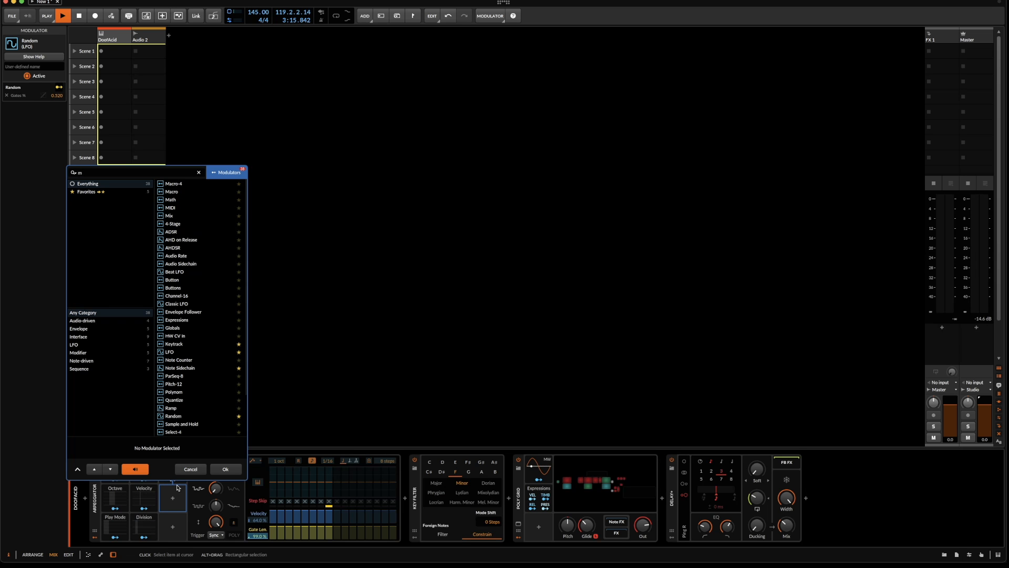
click(195, 191)
click(225, 469)
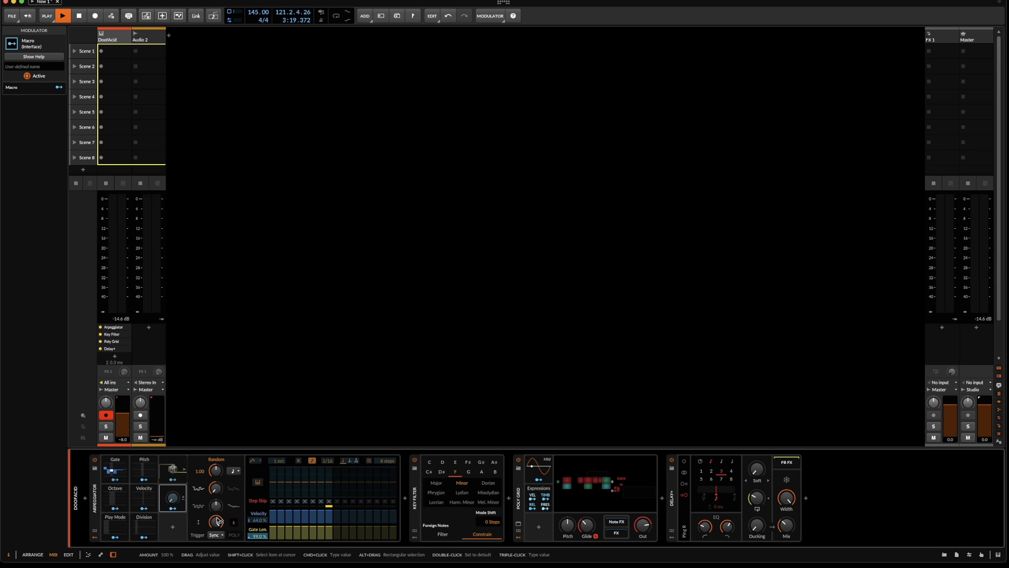
With the Random modulator's amount at 0%, map the Macro to that amount at a full depth of 1.000
click(172, 508)
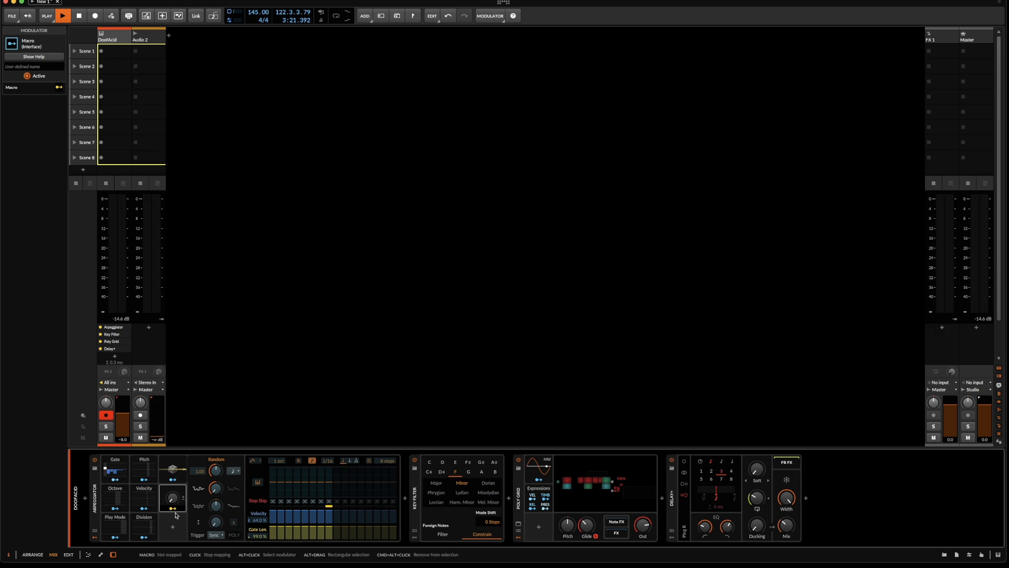
drag(216, 522, 215, 514)
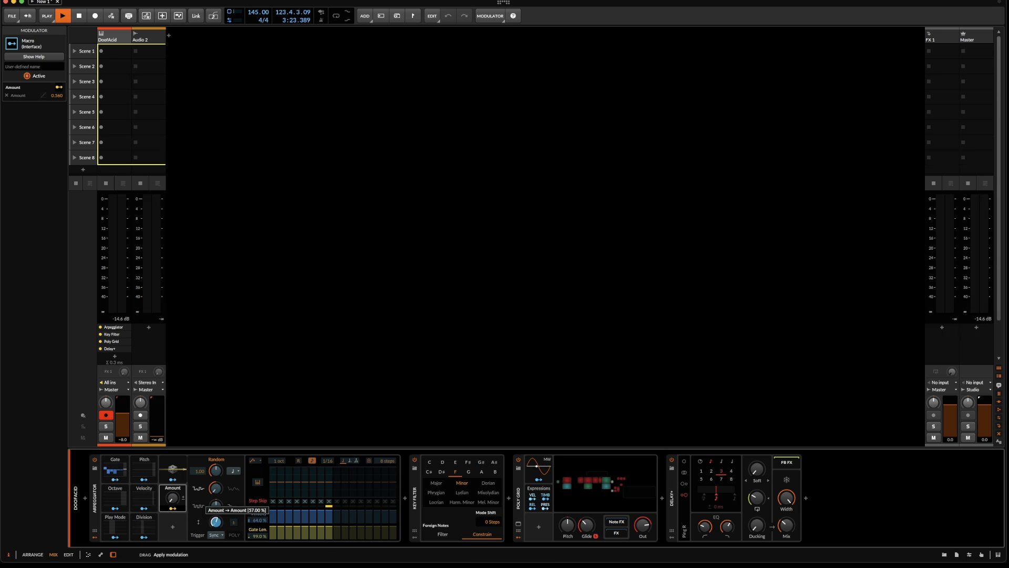
drag(216, 522, 217, 522)
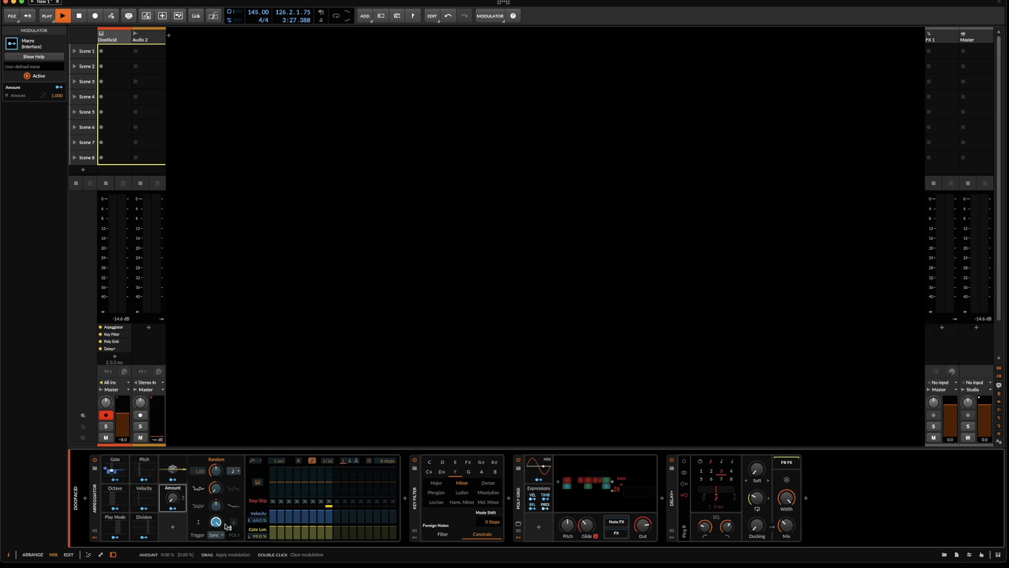
click(173, 509)
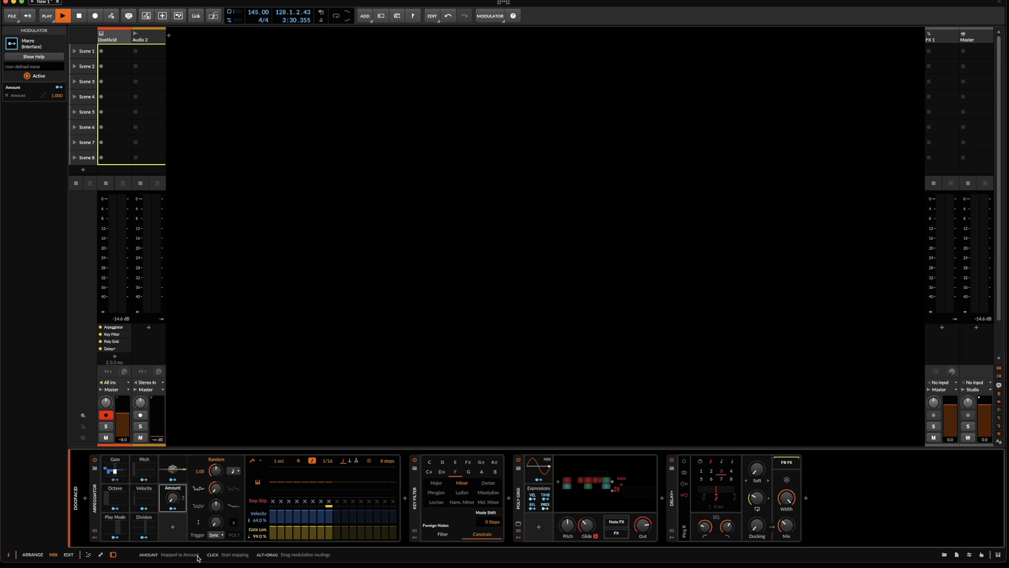
Raise the Macro's Amount to bring in the Random modulation of the gate length
click(172, 468)
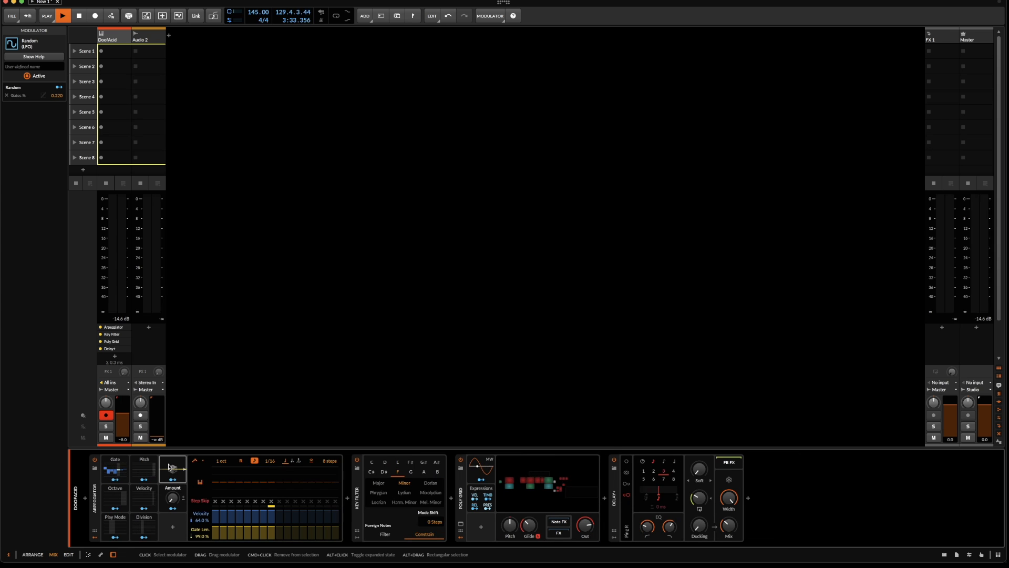
click(173, 499)
drag(172, 498, 173, 447)
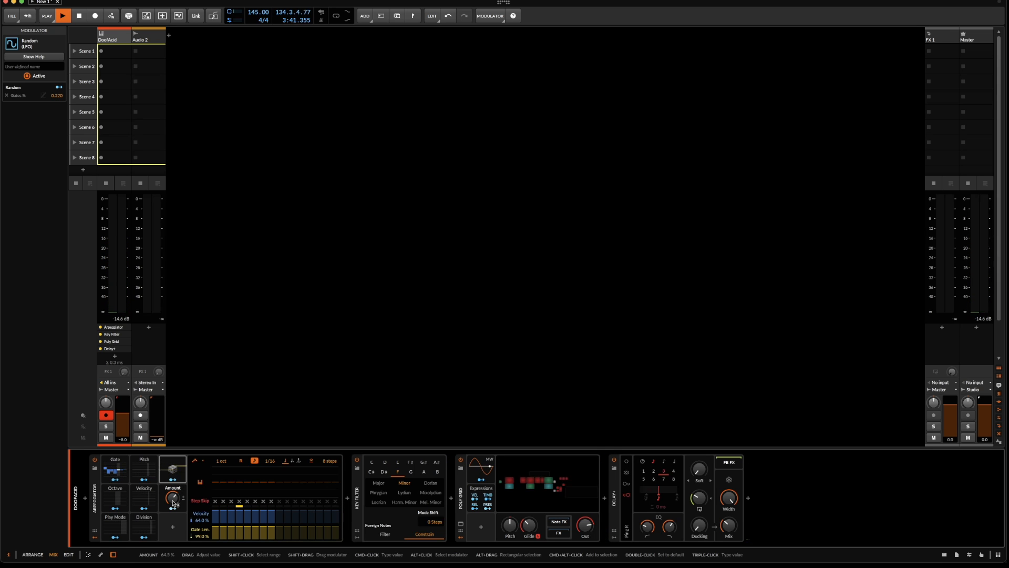
double_click(173, 488)
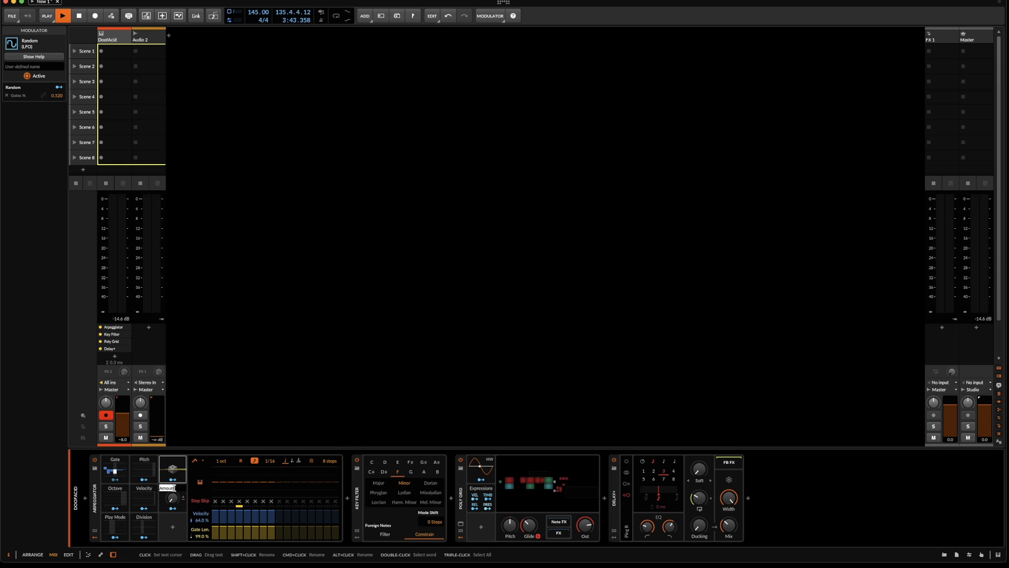
key(Escape)
Delete the Macro modulator from the Arpeggiator
click(165, 503)
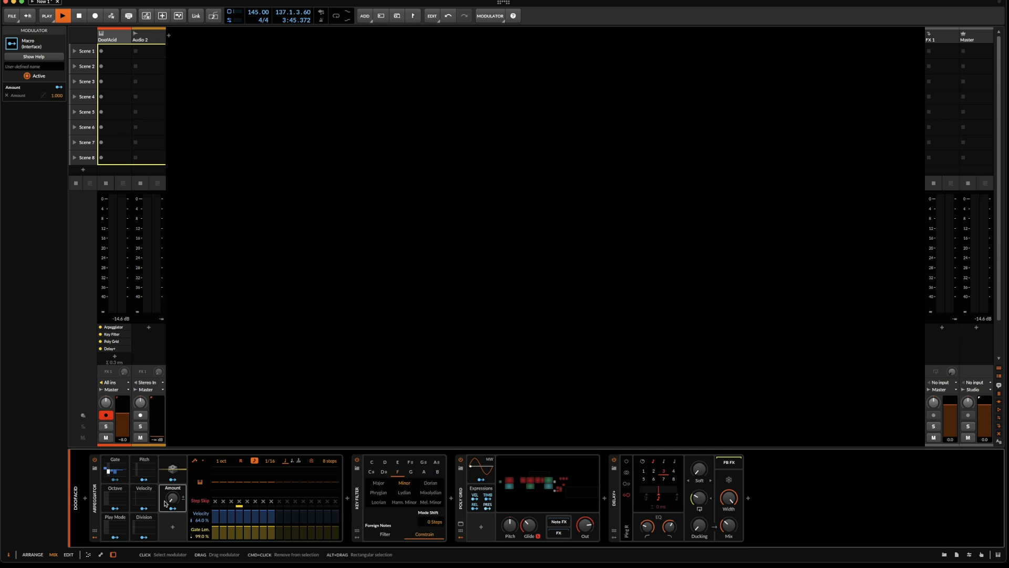
key(Delete)
Insert a Steps modulator in the Arpeggiator slot below the Random modulator
click(165, 503)
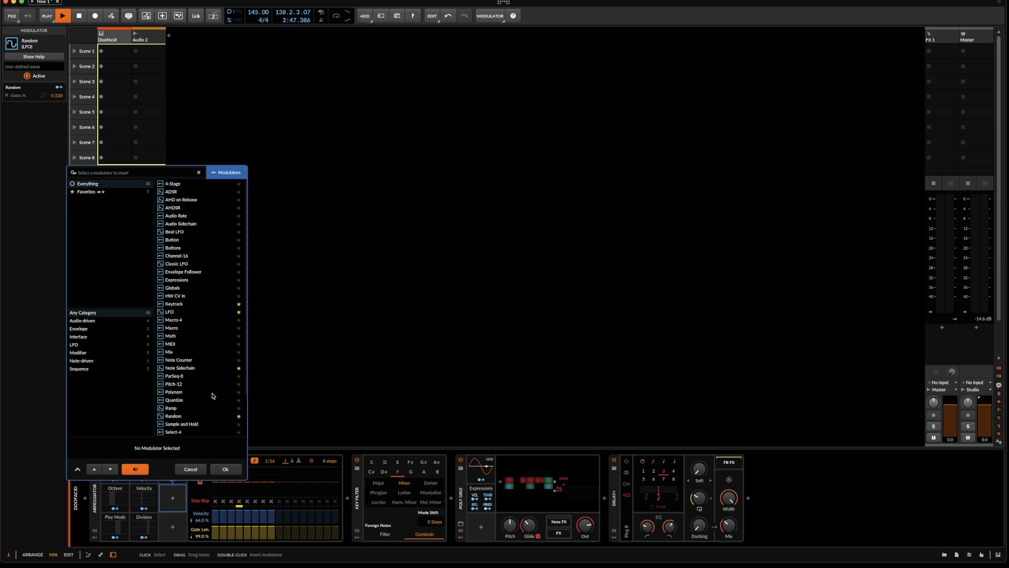
scroll(213, 400, down, 3)
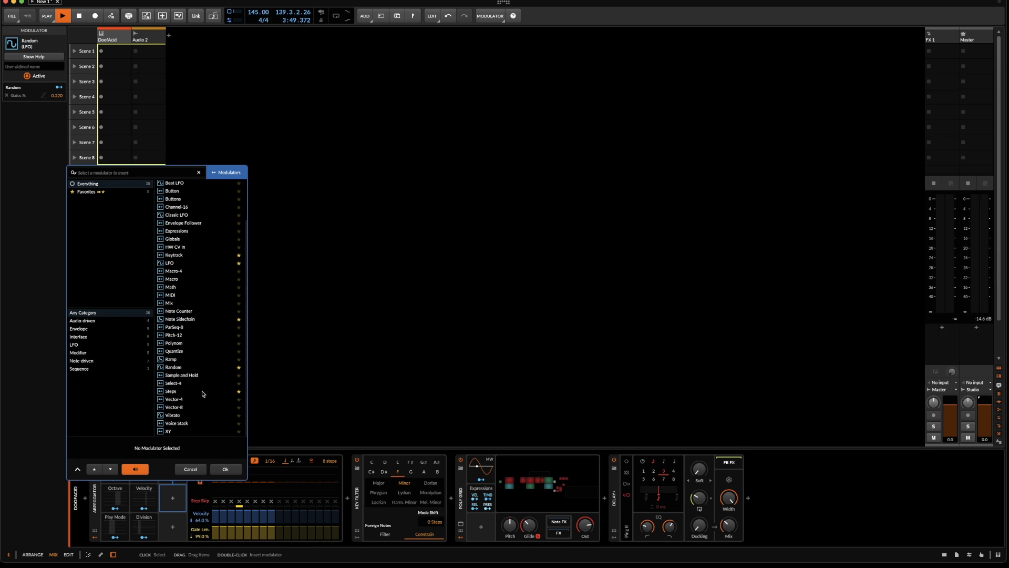
click(202, 392)
click(225, 469)
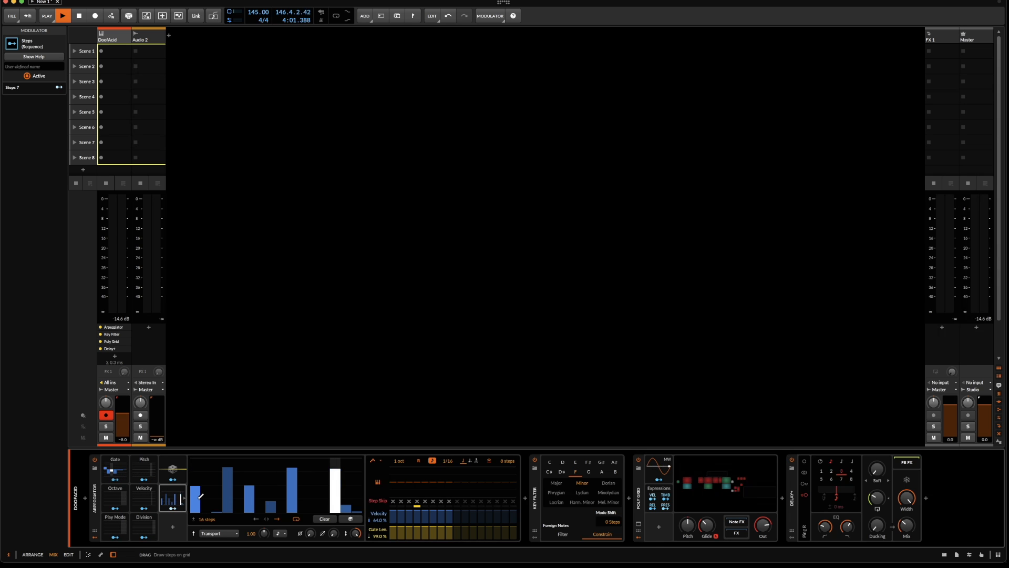
Compare the Random modulator with the newly added Steps modulator, and delete that Steps modulator
click(175, 469)
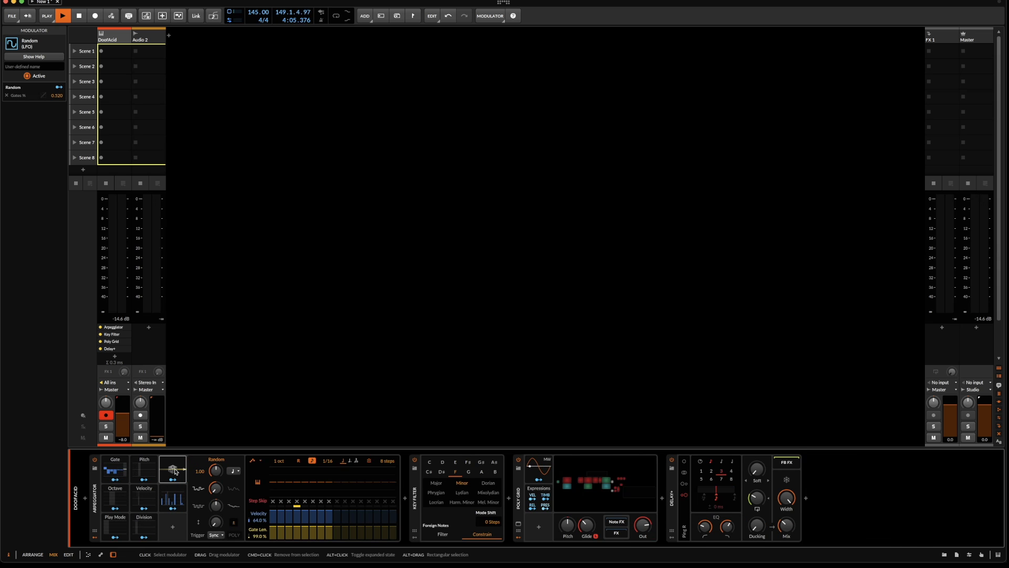
click(172, 494)
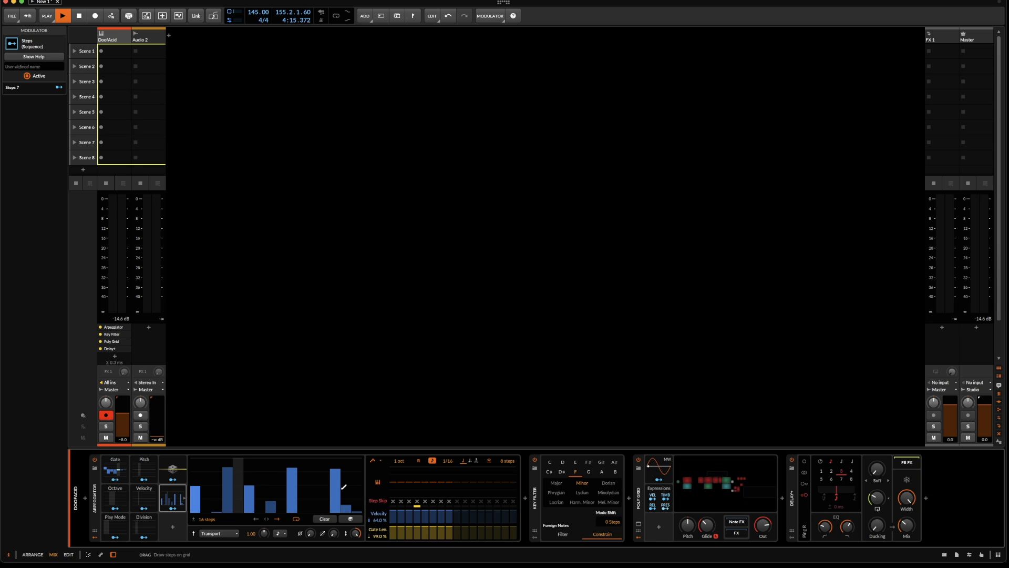
click(535, 496)
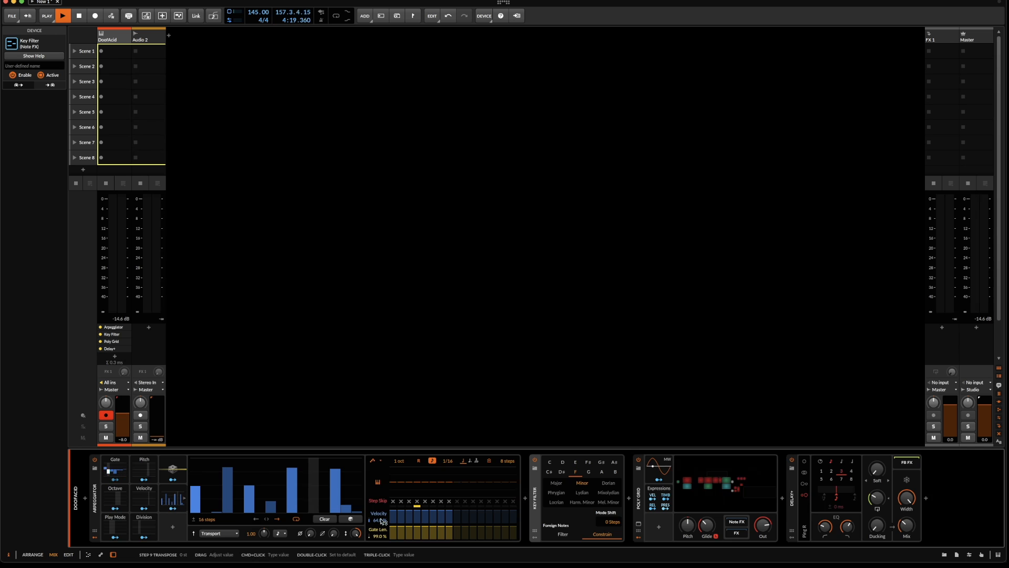
click(174, 492)
key(Delete)
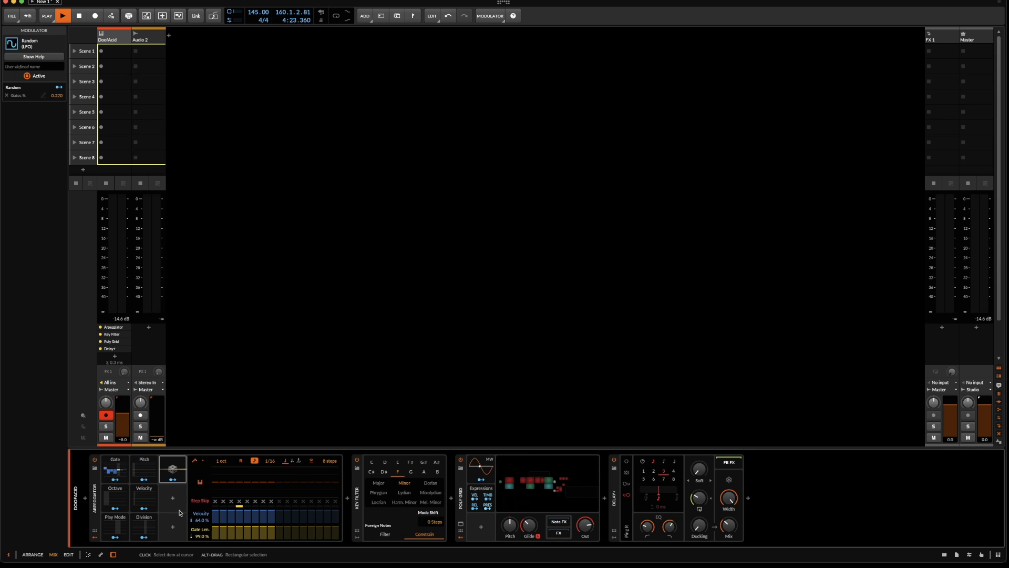
Clear the Gate Steps pattern and check the Arpeggiator's default preset options without saving
click(115, 471)
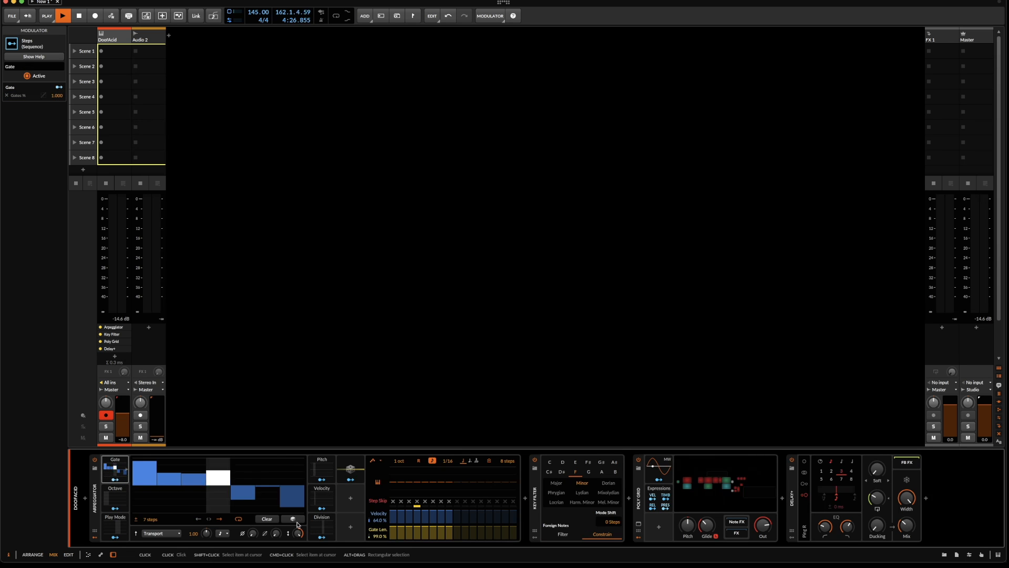
click(267, 519)
click(96, 489)
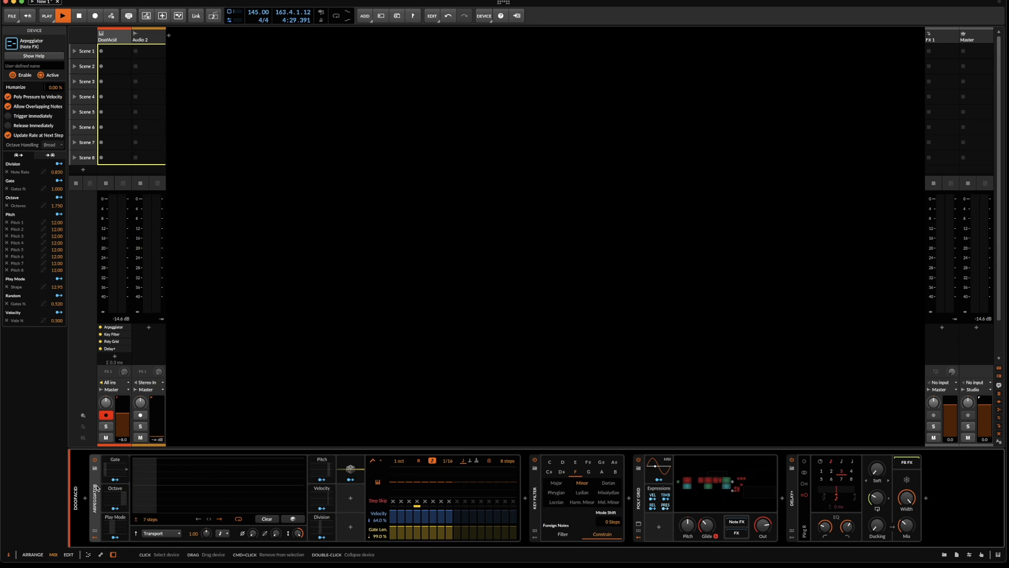
right_click(96, 488)
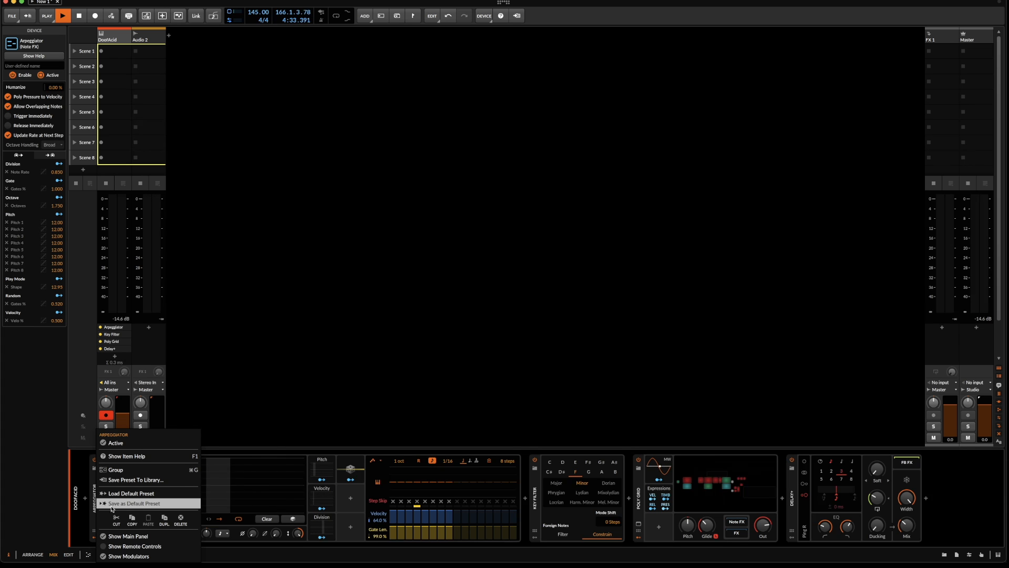
click(93, 506)
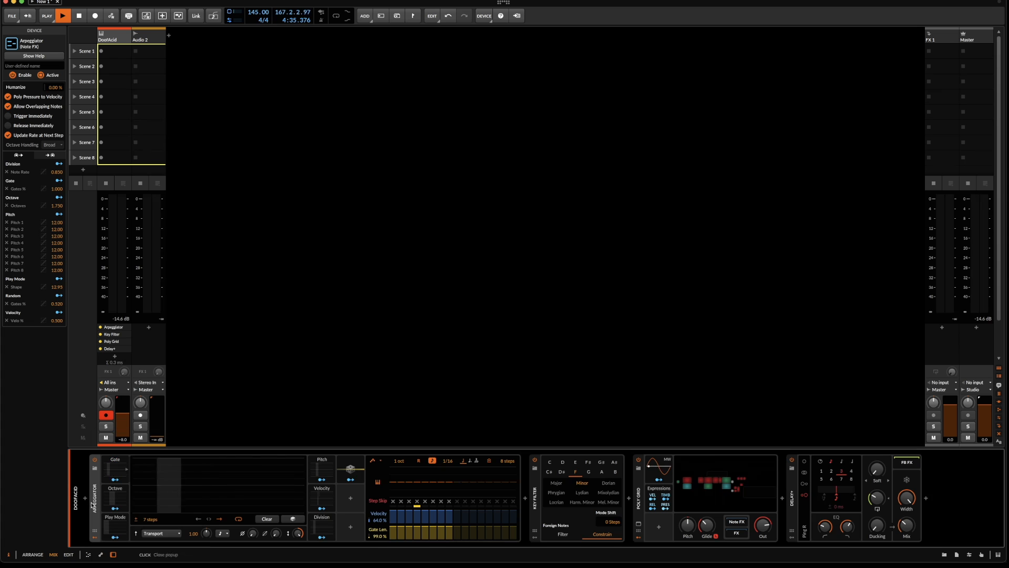
Randomize the Gate Steps pattern and redraw its fifth and sixth steps slightly below centre
click(115, 472)
click(120, 469)
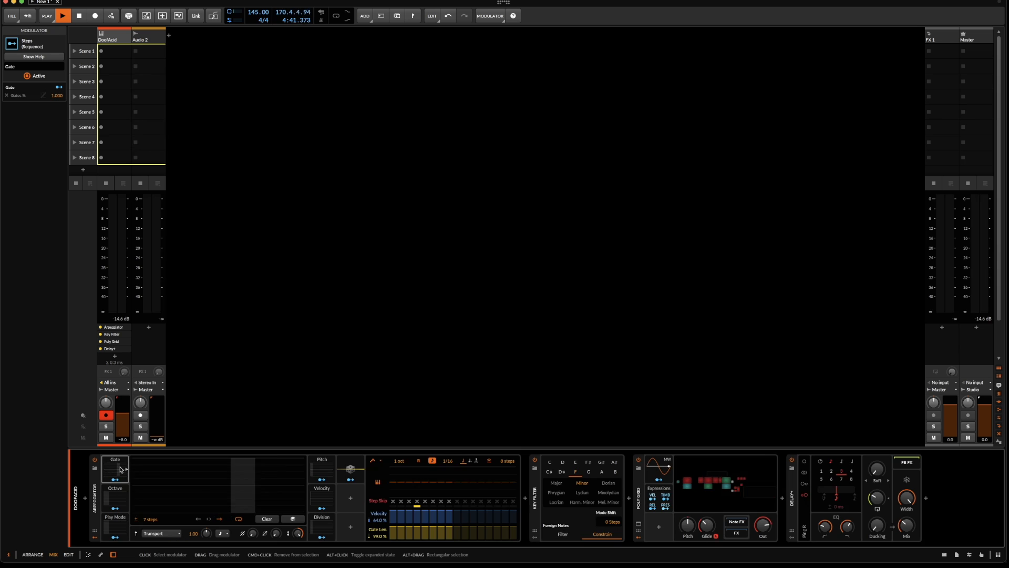
click(293, 519)
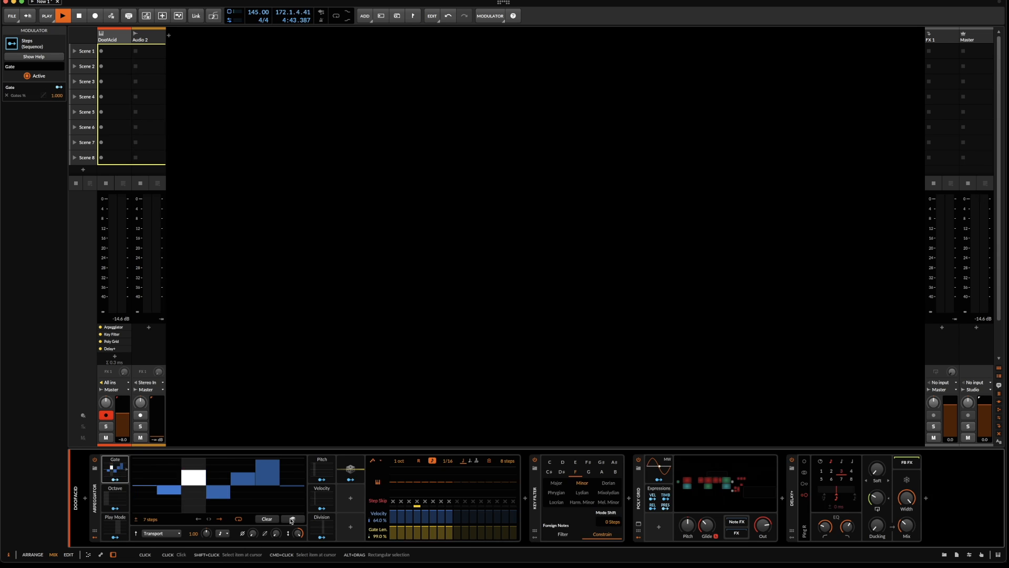
drag(234, 474, 268, 492)
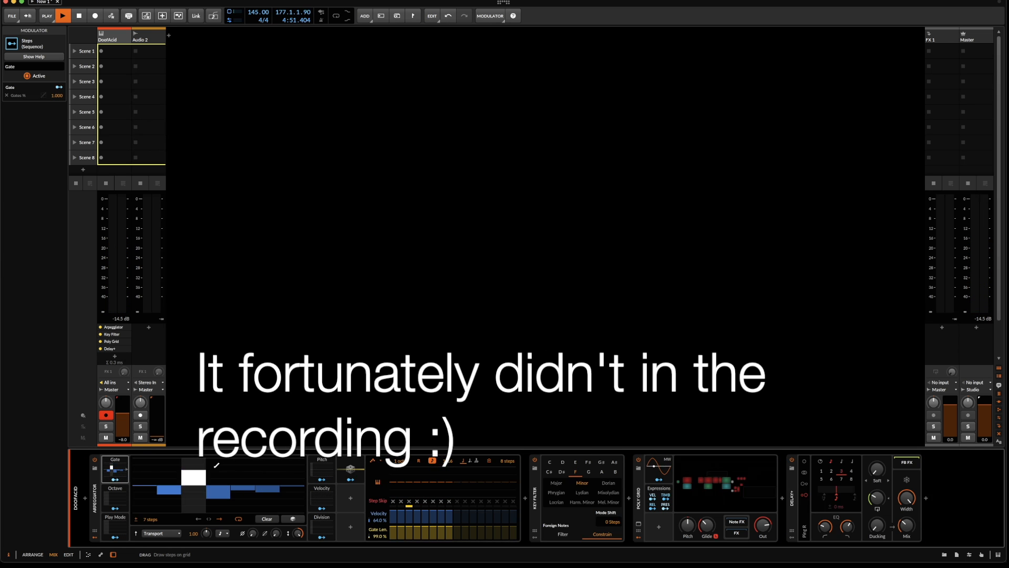
click(118, 499)
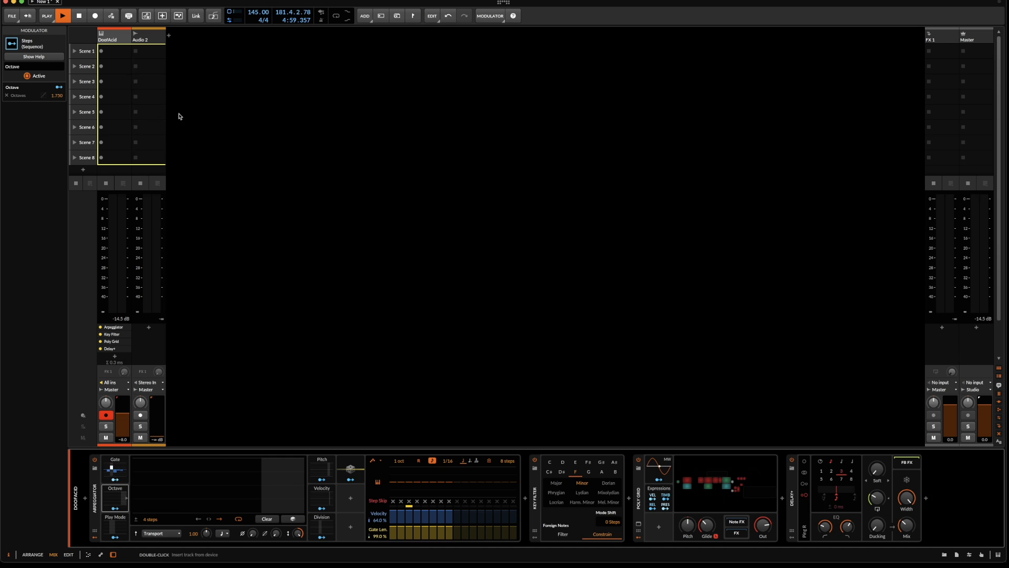
Add an empty instrument track and set its note input to the Key Filter device of the DoofAcid track
double_click(188, 58)
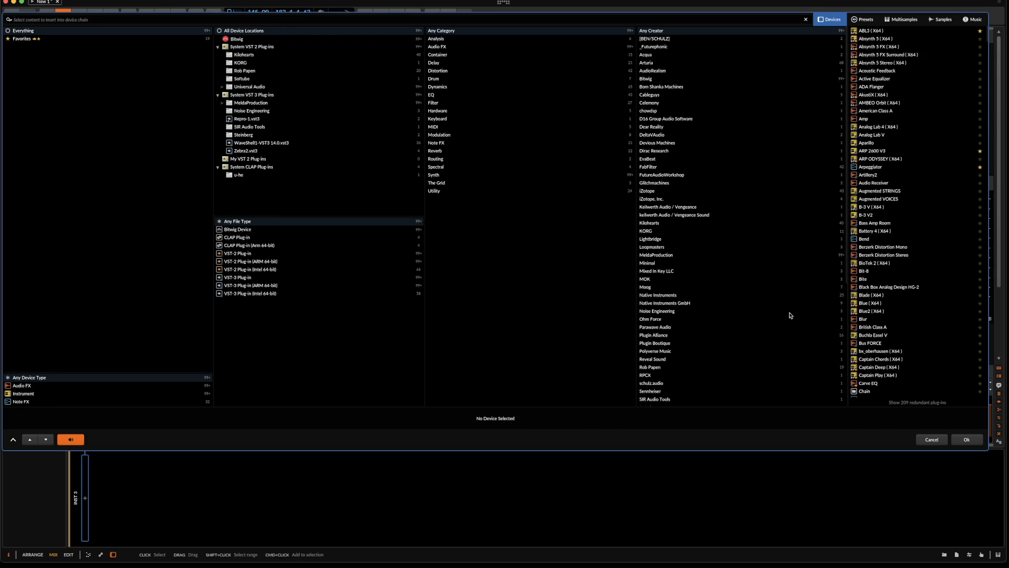
click(930, 440)
right_click(186, 79)
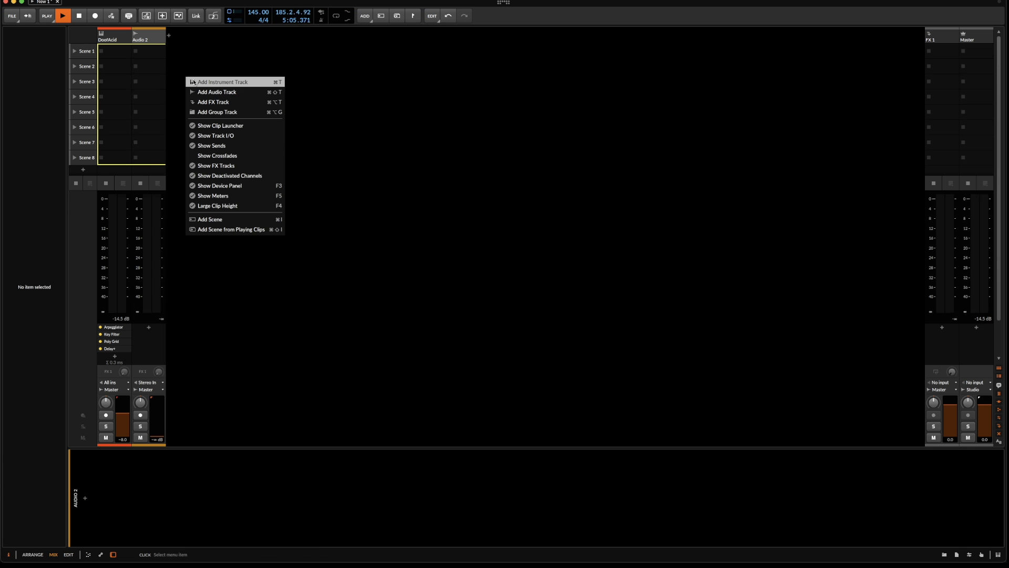
click(194, 82)
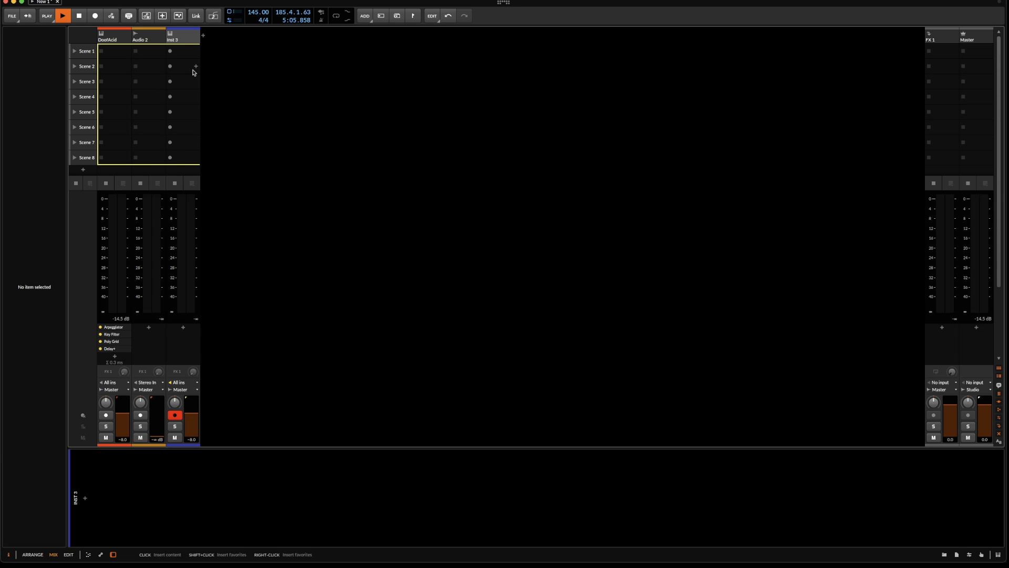
click(176, 384)
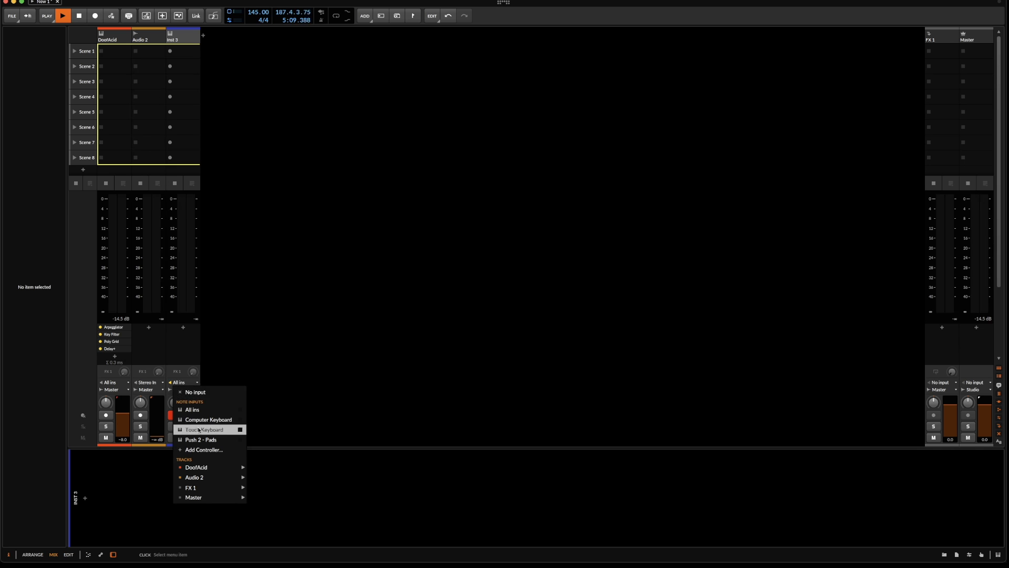
mouse_move(202, 470)
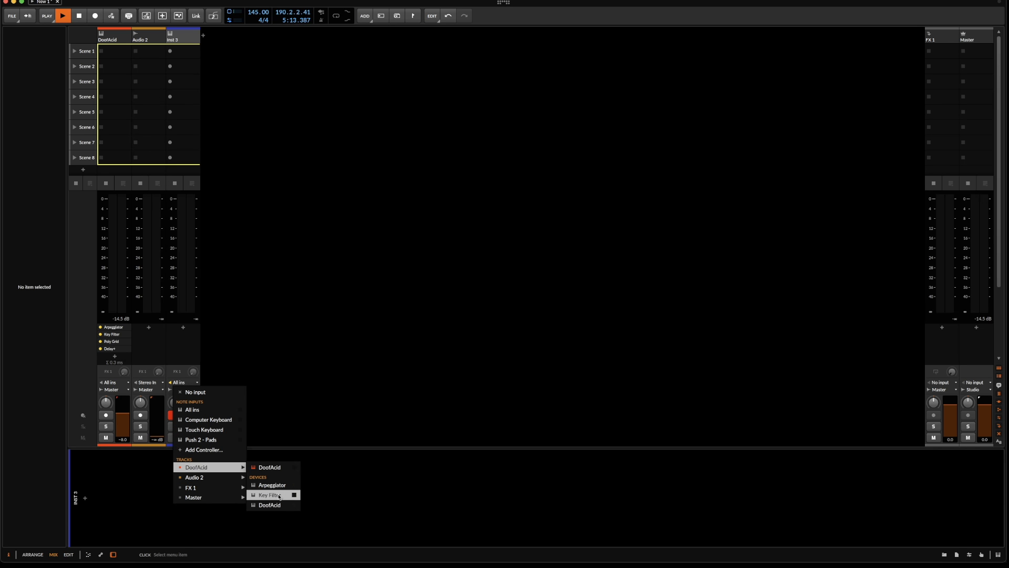
click(280, 496)
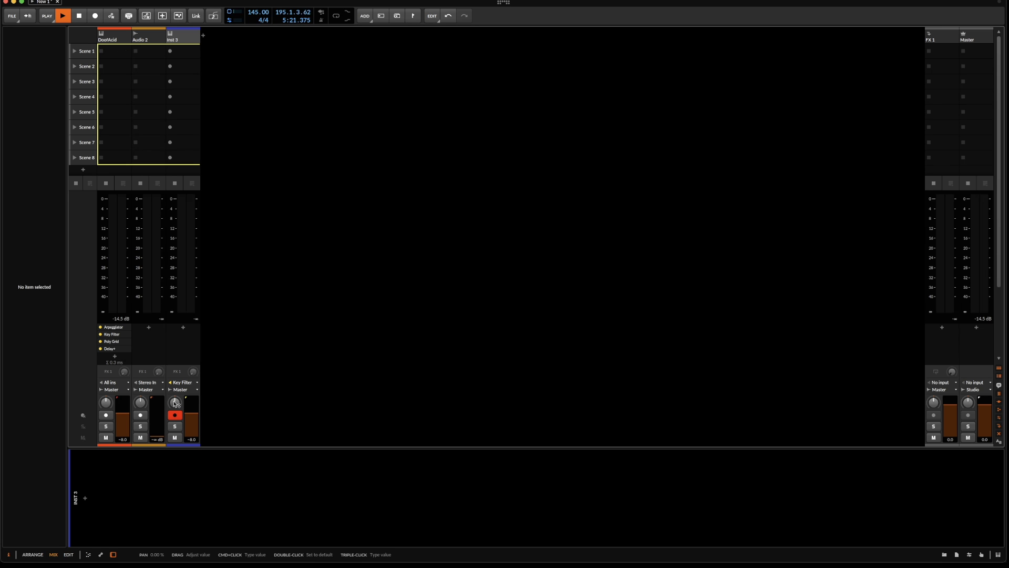
Arm both instrument tracks, record the arpeggiated notes into Scene 1 of the new track, stop playback and view the recorded notes
click(113, 39)
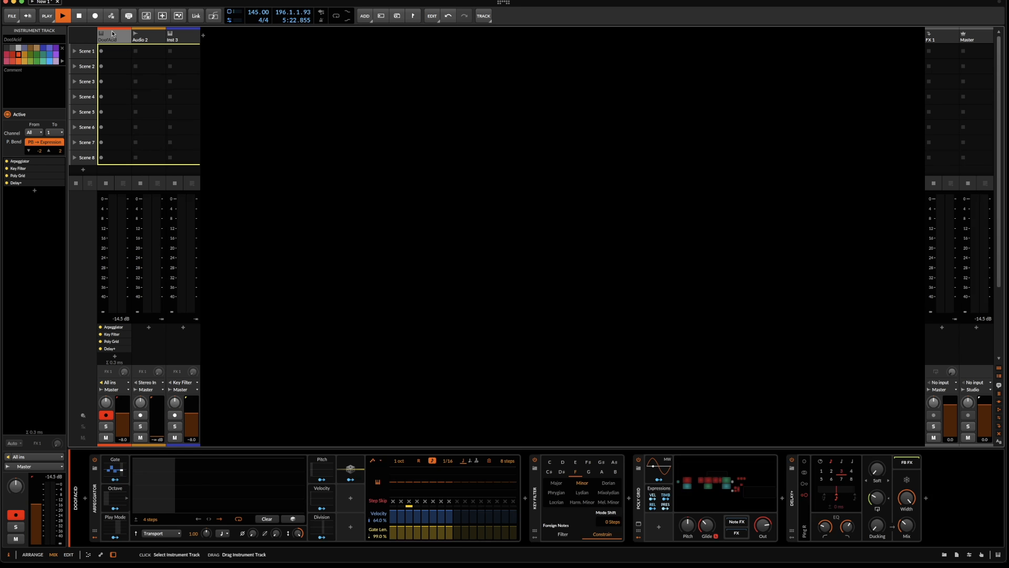
click(174, 418)
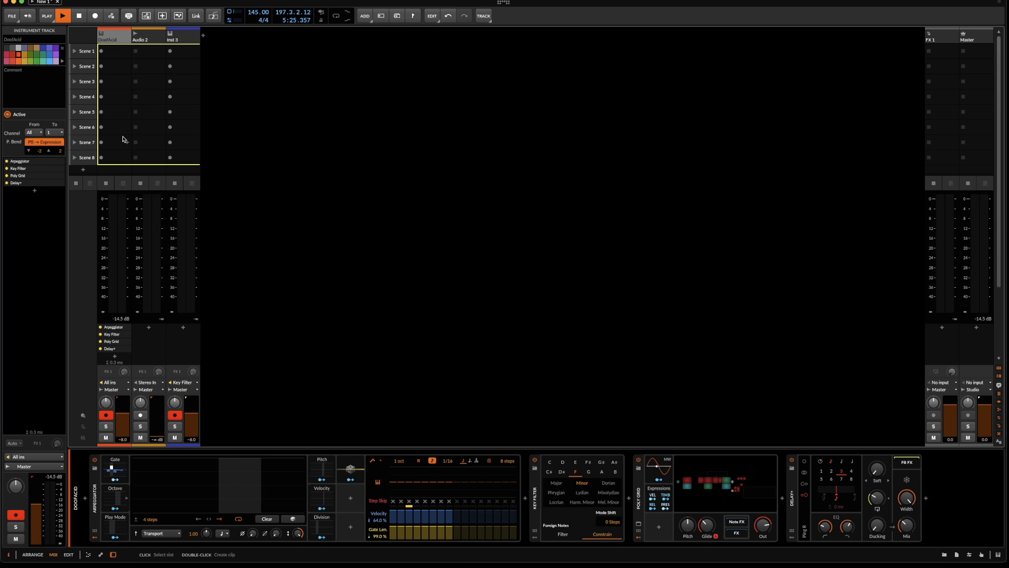
click(170, 51)
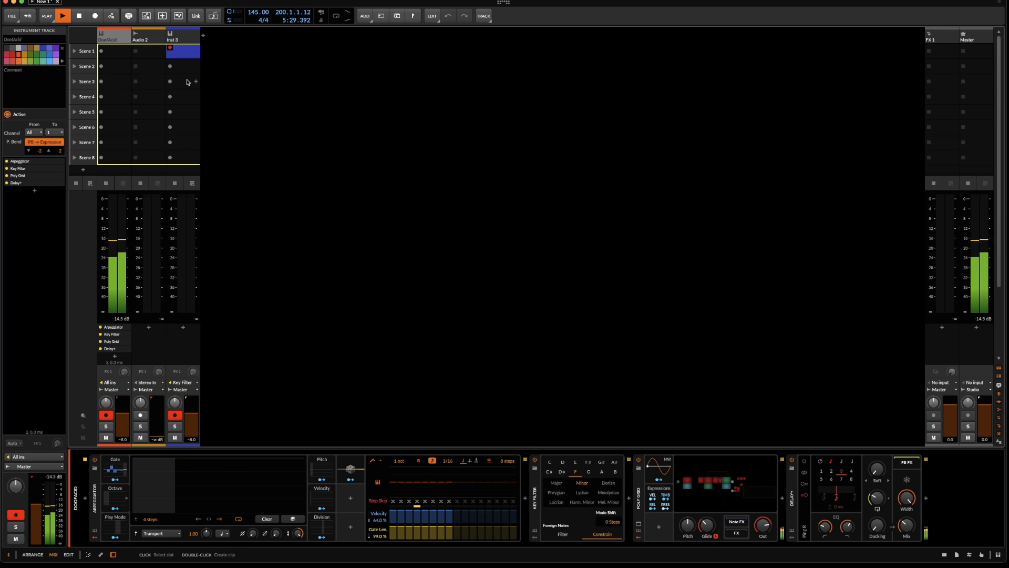
double_click(184, 53)
key(space)
scroll(367, 456, down, 2)
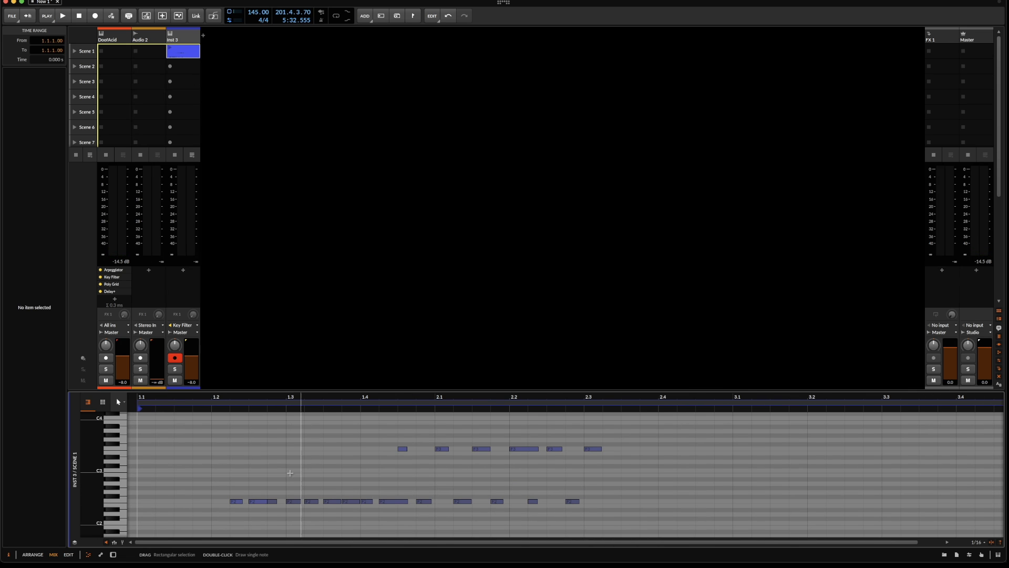
Move the recorded clip to Scene 2 of the DoofAcid track and disable that track's Arpeggiator
drag(184, 51, 112, 63)
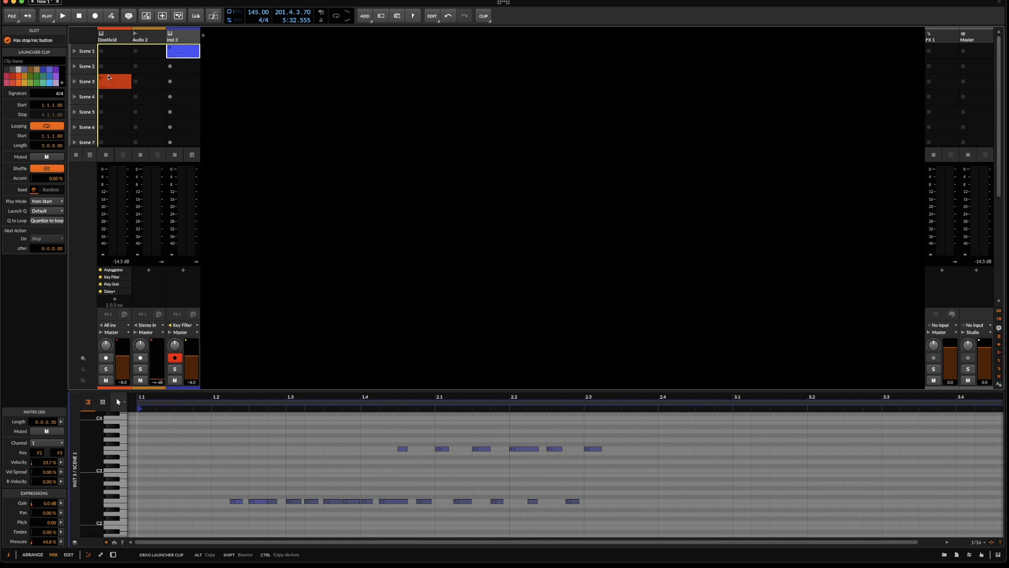
key(d)
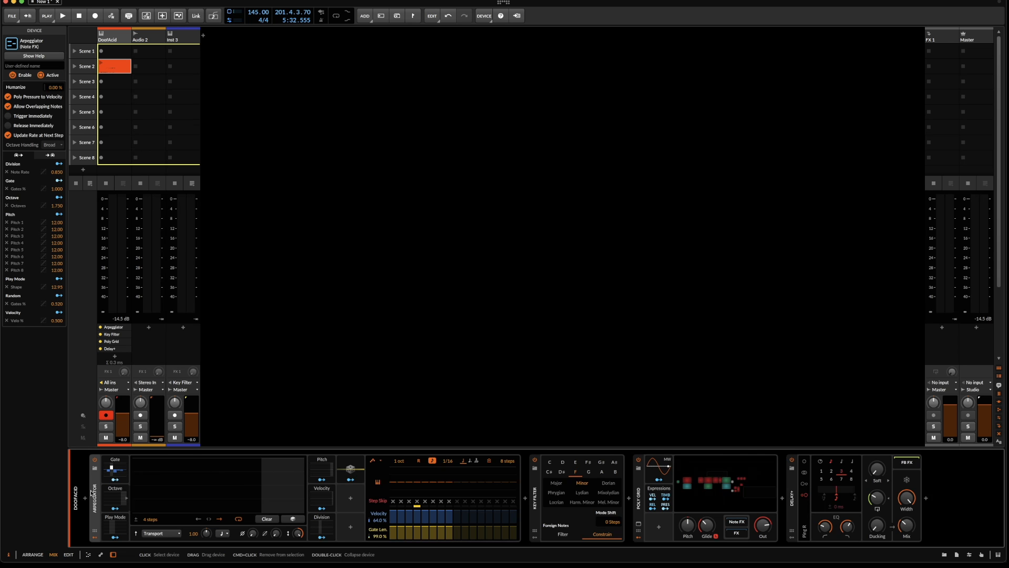
key(alt+a)
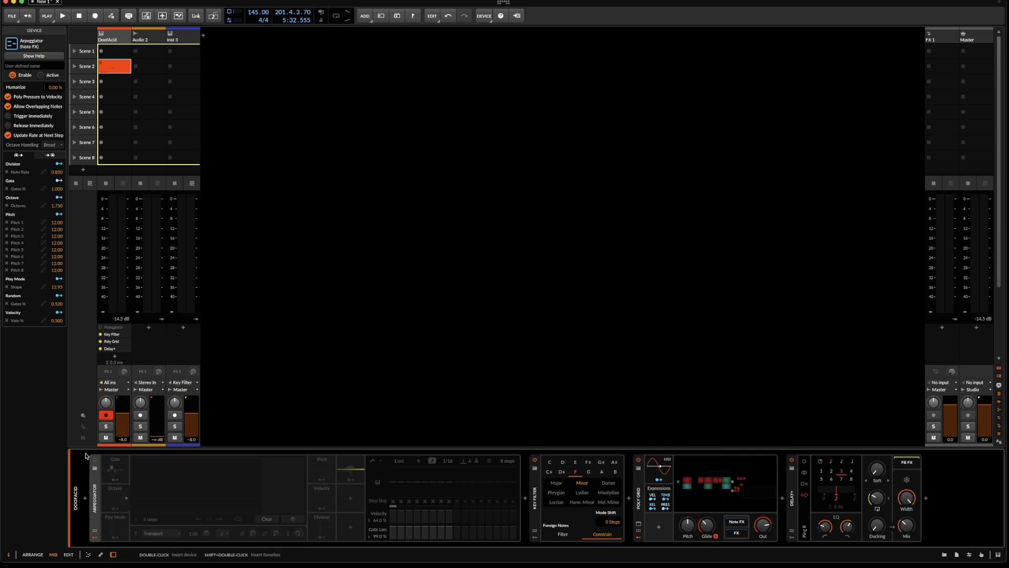
key(e)
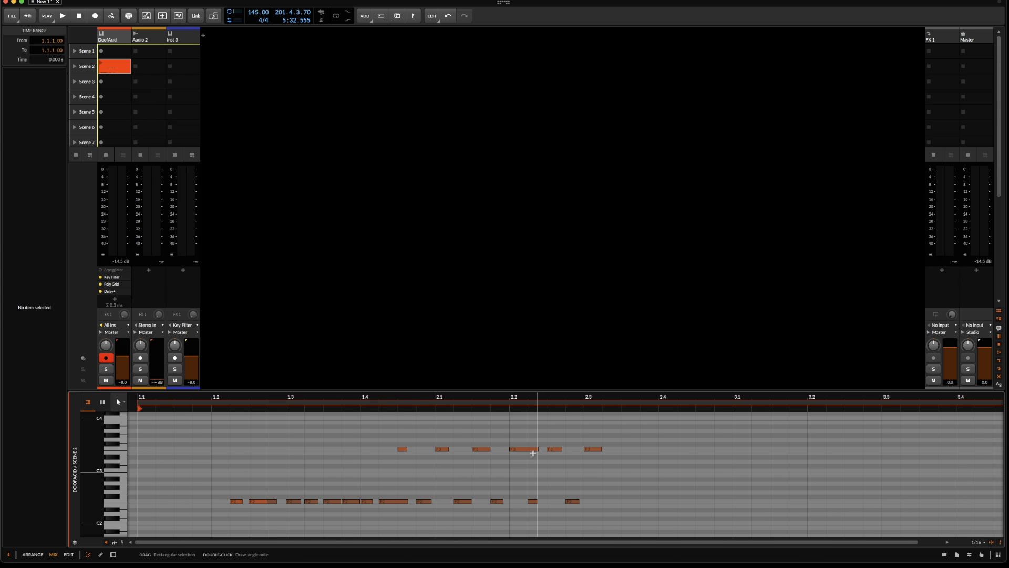
key(d)
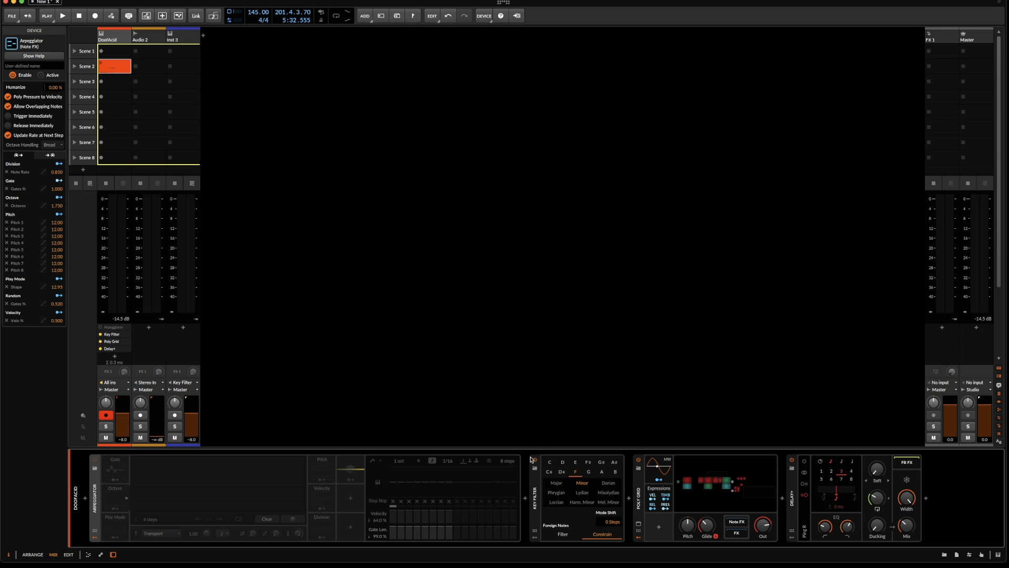